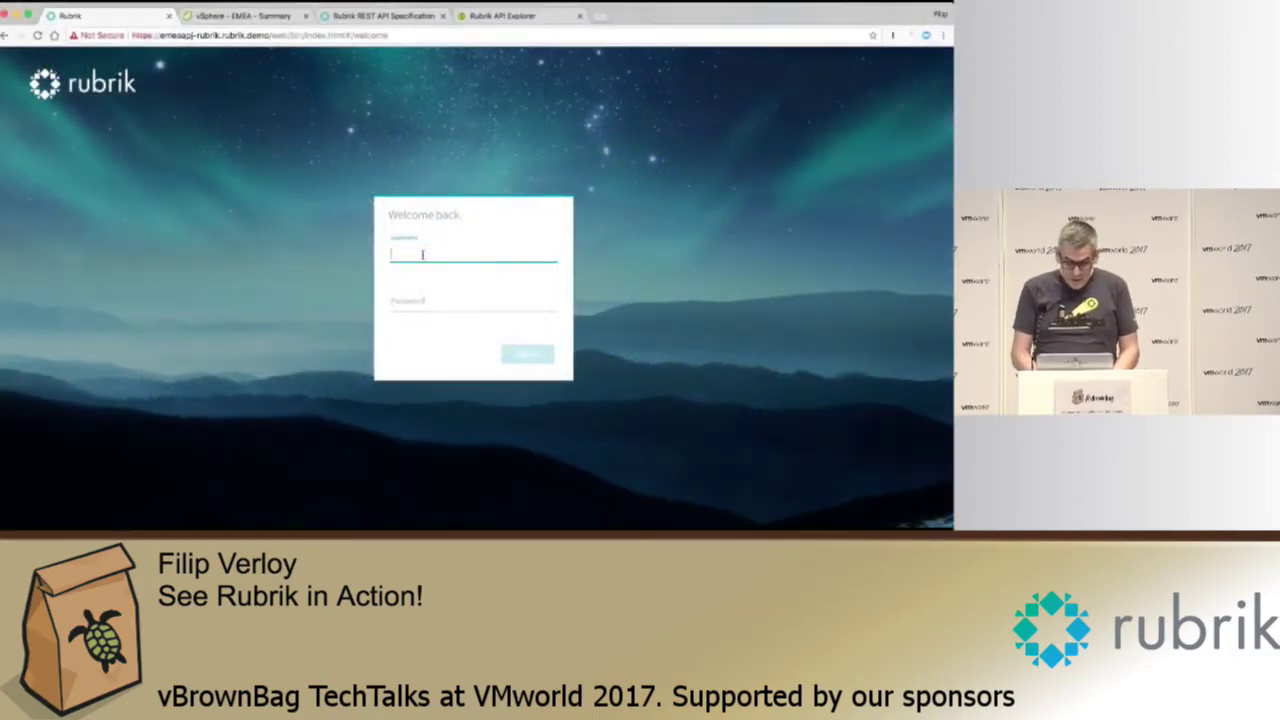
Fill in the account username and password and sign in to the Rubrik cluster.
{"action": "left_click", "coordinate": [428, 288]}
{"action": "left_click", "coordinate": [427, 301]}
{"action": "type", "text": "***"}
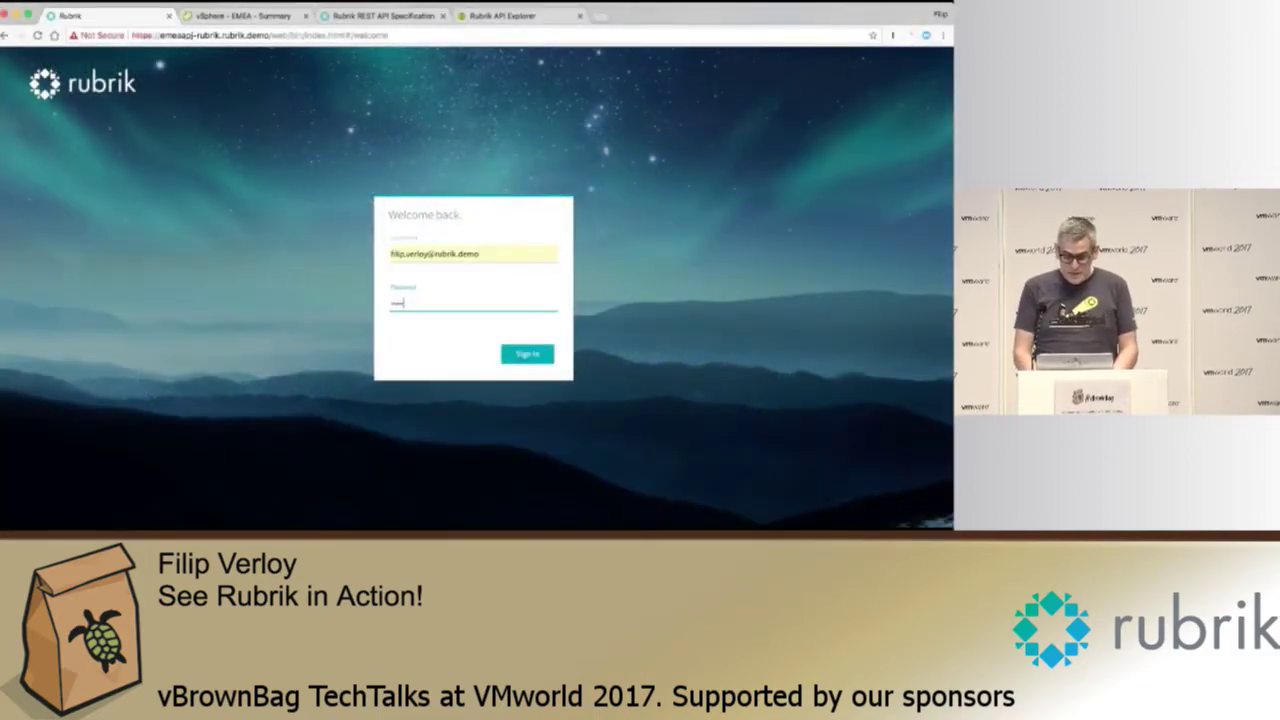
{"action": "type", "text": "***"}
{"action": "left_click", "coordinate": [527, 355]}
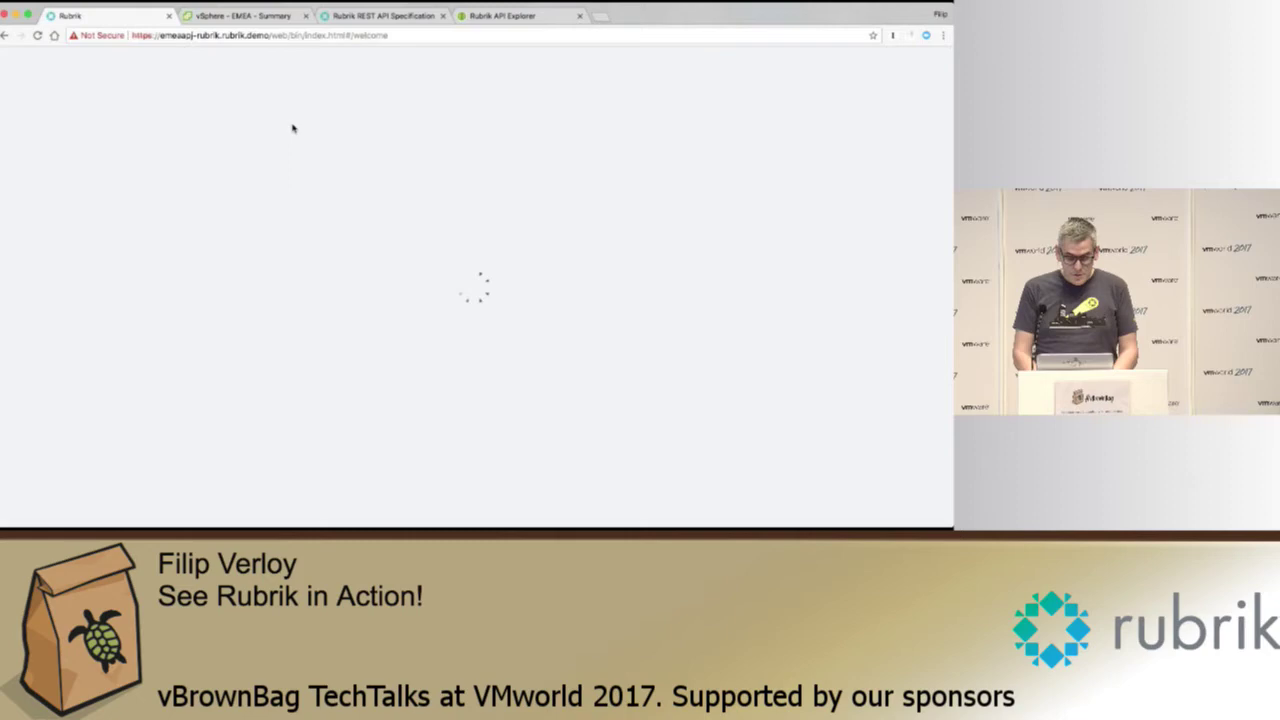
Open the browser's developer tools, examine the headers of the mount API request, and close the tools.
{"action": "left_click", "coordinate": [133, 5]}
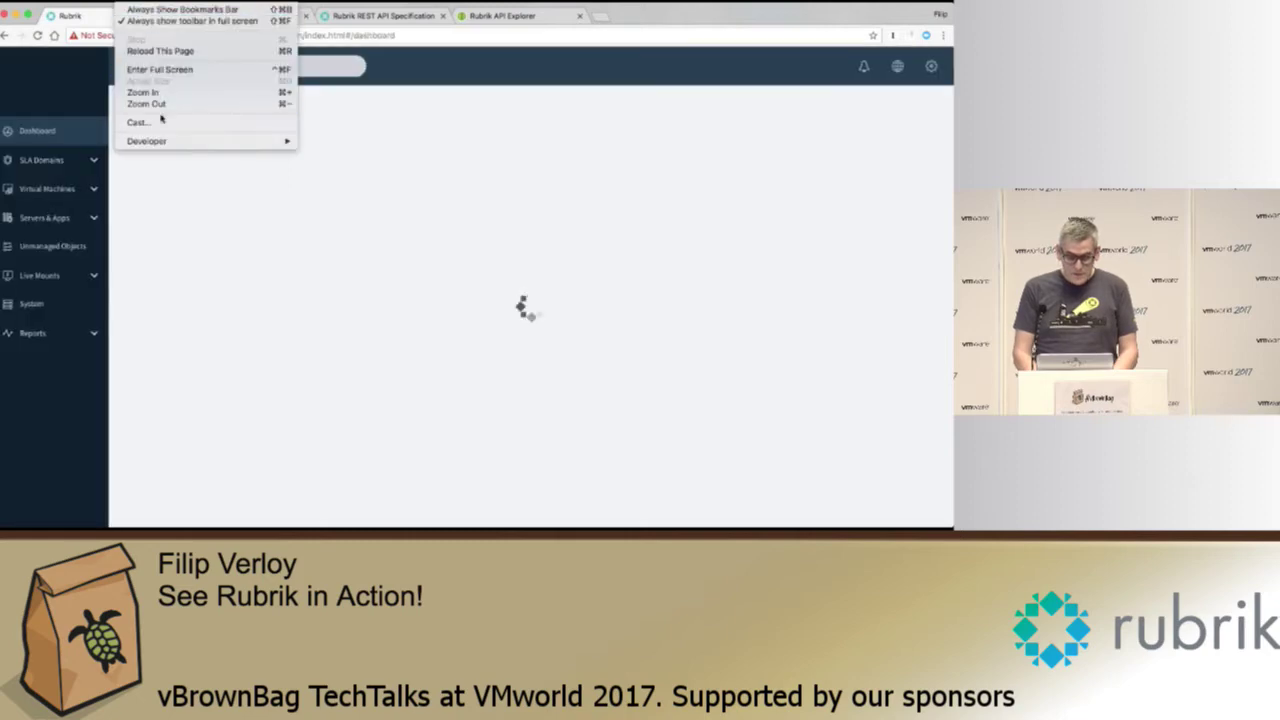
{"action": "mouse_move", "coordinate": [250, 141]}
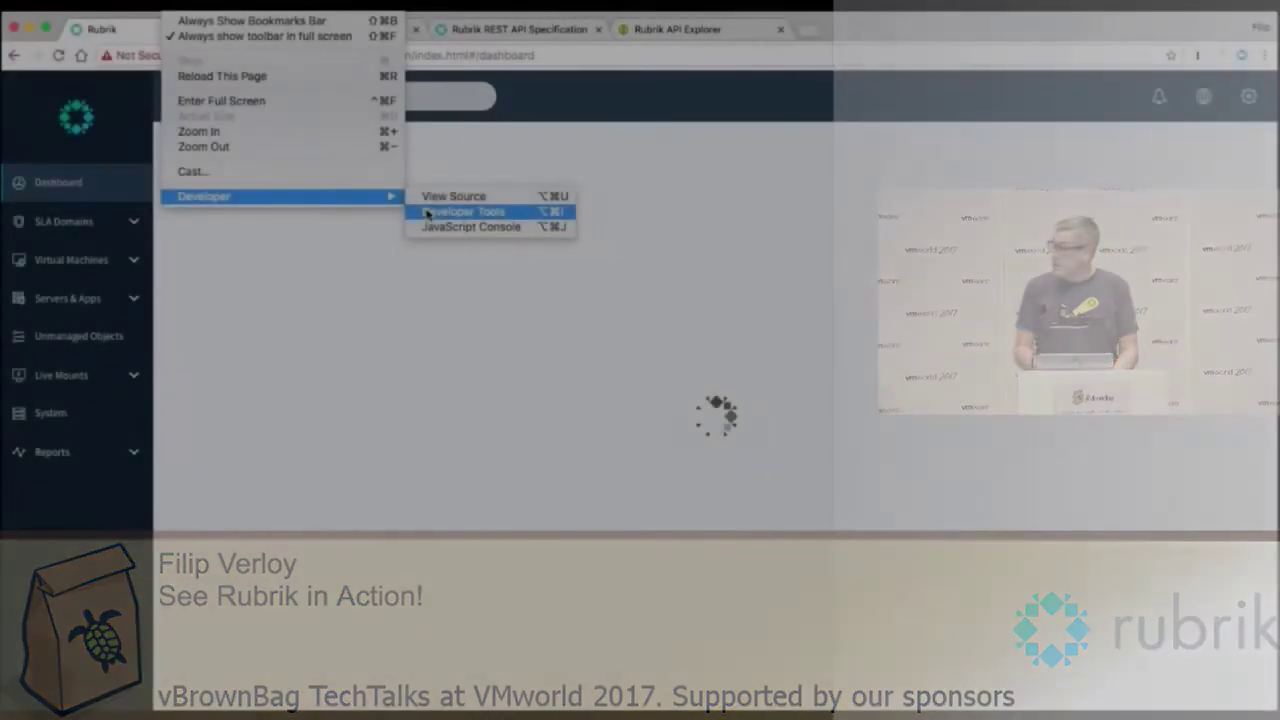
{"action": "left_click", "coordinate": [428, 213]}
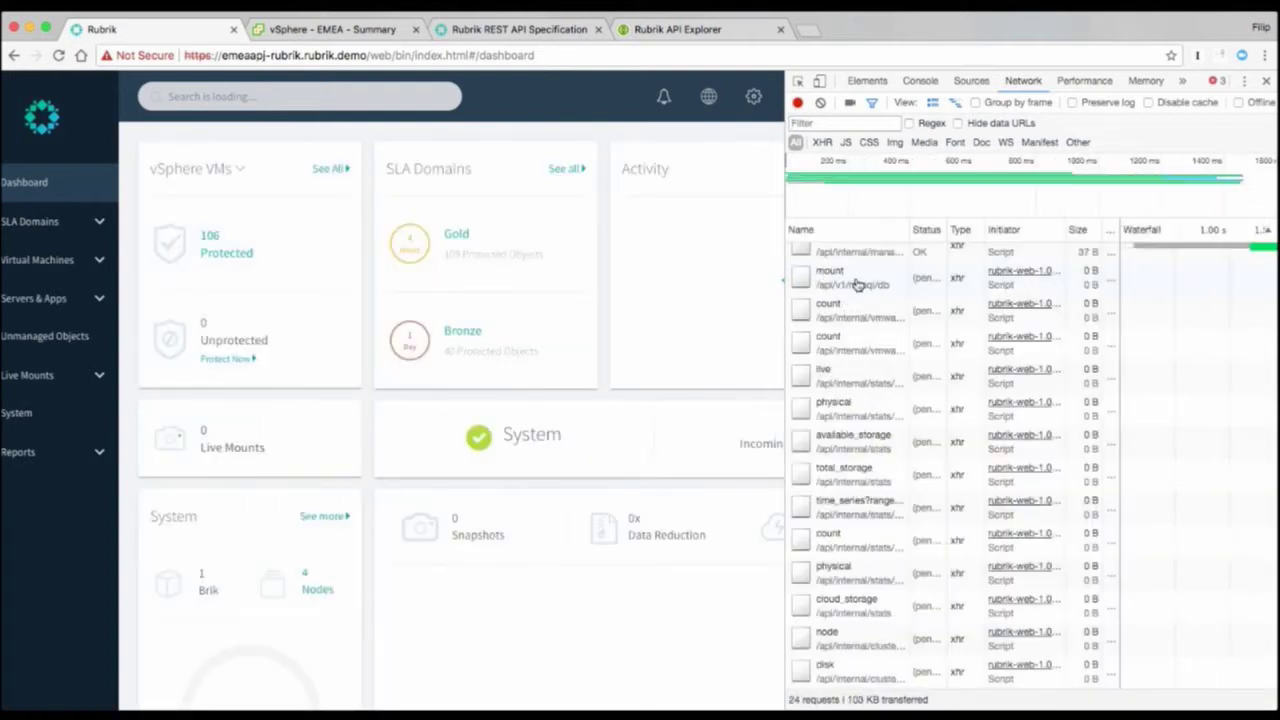
{"action": "left_click", "coordinate": [857, 280]}
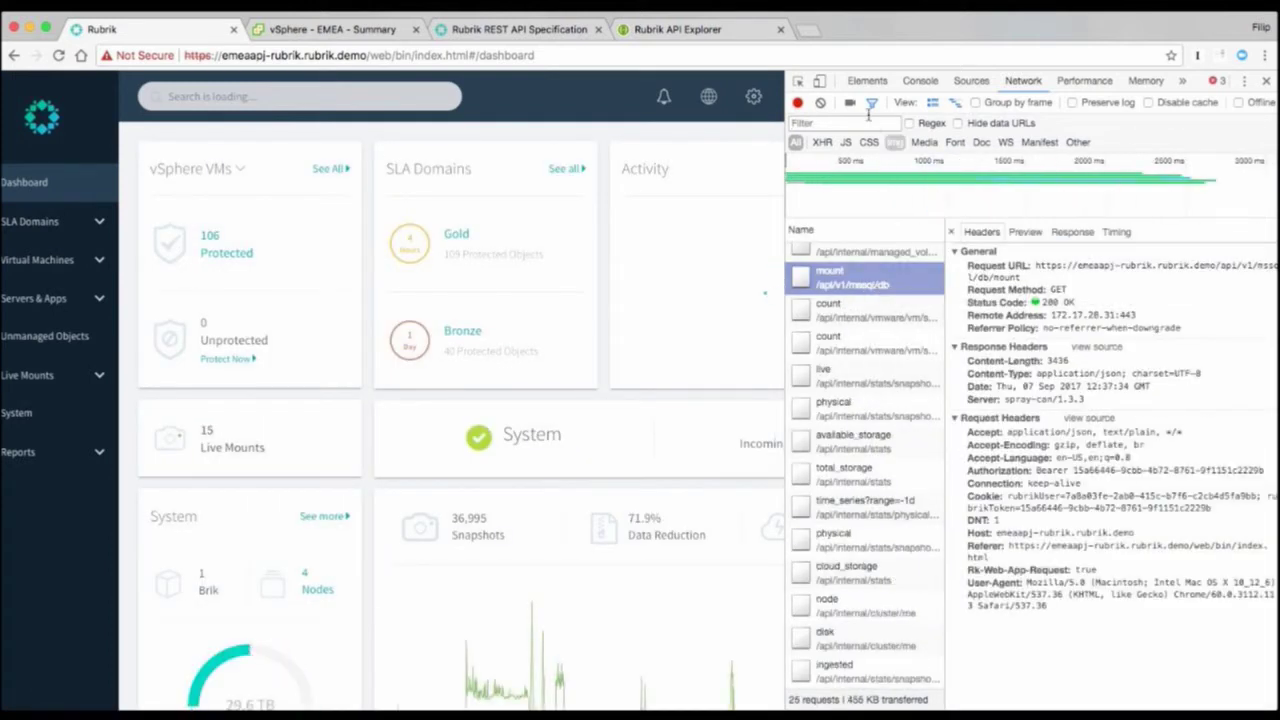
{"action": "left_click", "coordinate": [1266, 80]}
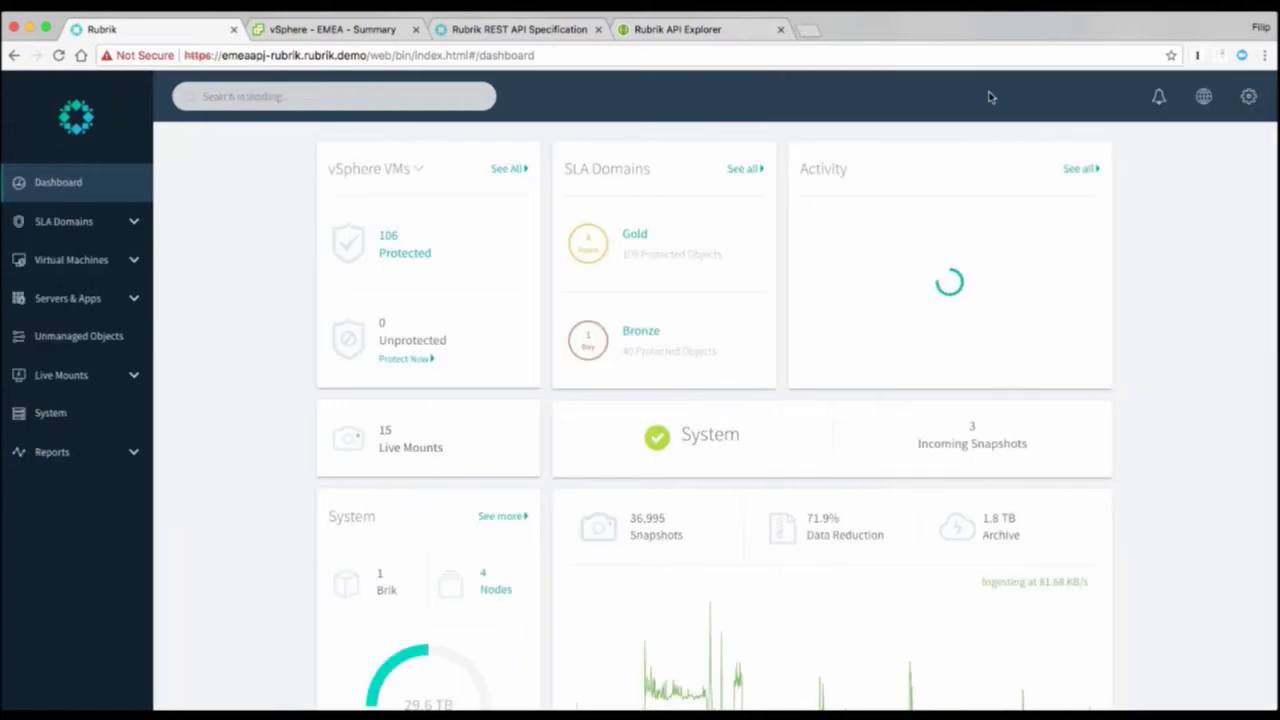
Review the dashboard and show the protection summary for Linux Hosts before returning it to vSphere VMs.
{"action": "scroll", "coordinate": [532, 237], "scroll_direction": "down", "scroll_amount": 3}
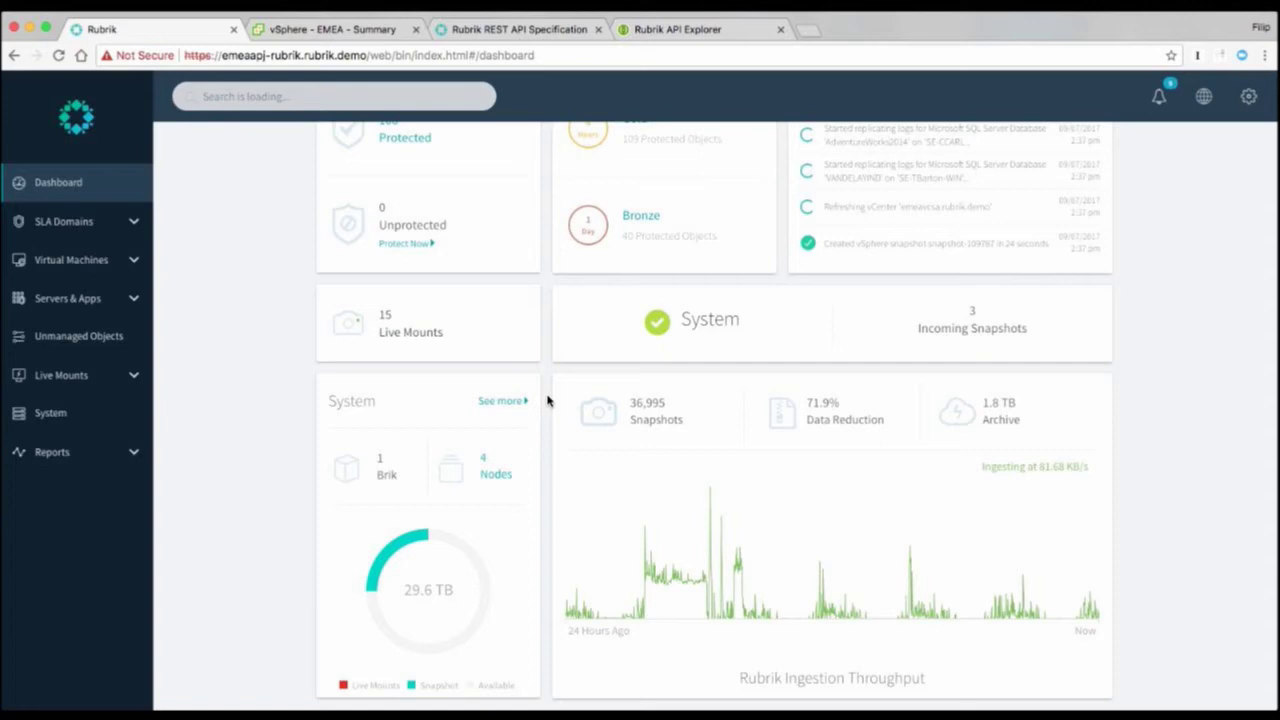
{"action": "scroll", "coordinate": [547, 400], "scroll_direction": "up", "scroll_amount": 3}
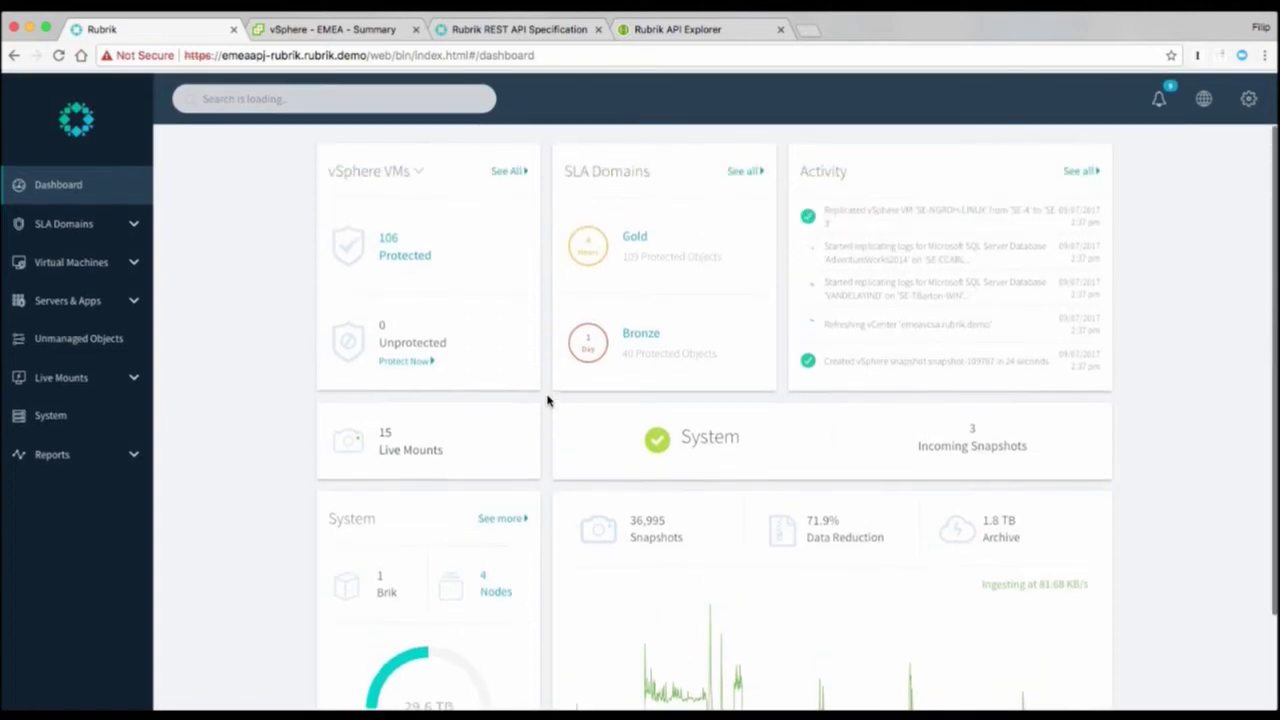
{"action": "left_click", "coordinate": [418, 177]}
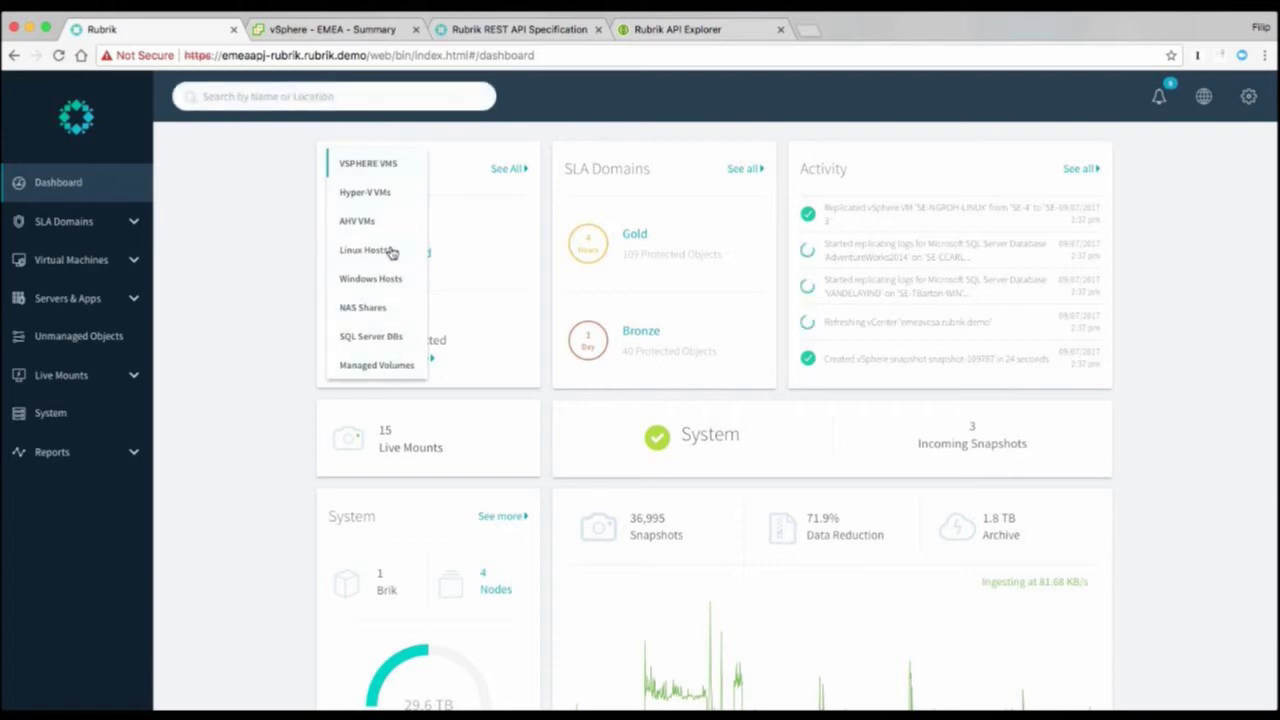
{"action": "left_click", "coordinate": [391, 253]}
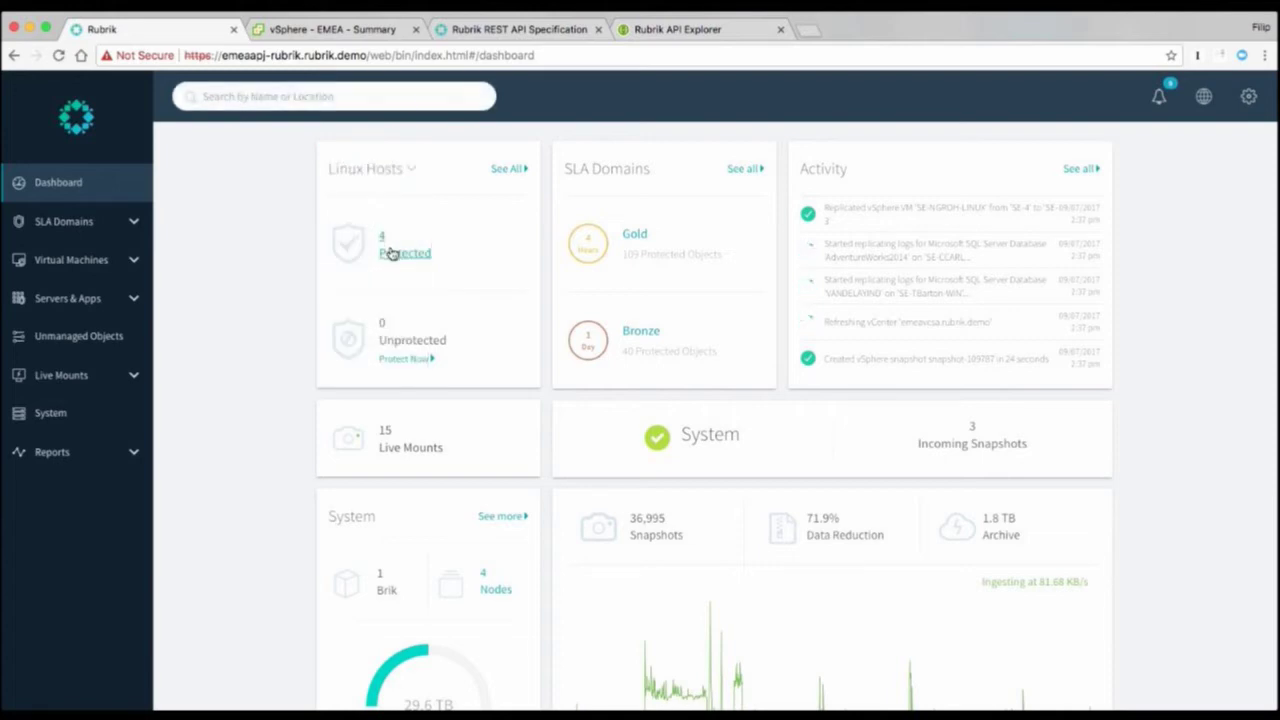
{"action": "left_click", "coordinate": [414, 176]}
{"action": "left_click", "coordinate": [403, 168]}
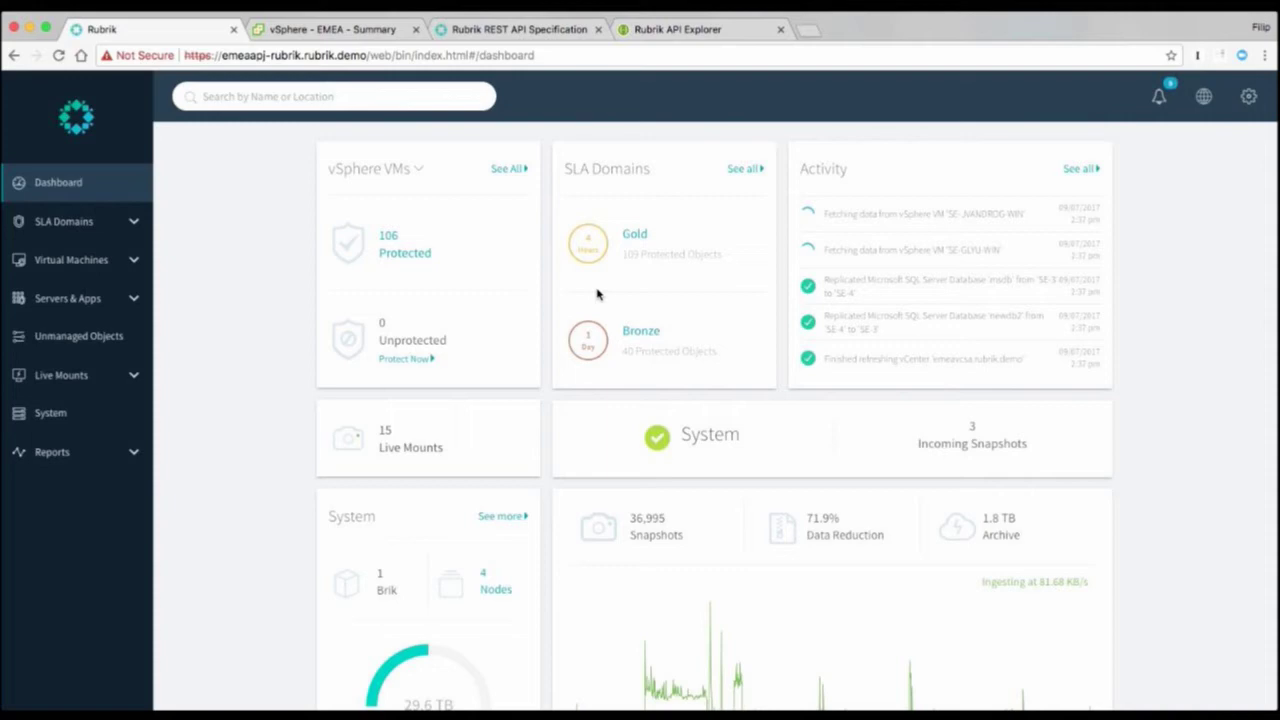
Open the local SLA domains and start a new SLA domain named vBrownbag.
{"action": "left_click", "coordinate": [733, 172]}
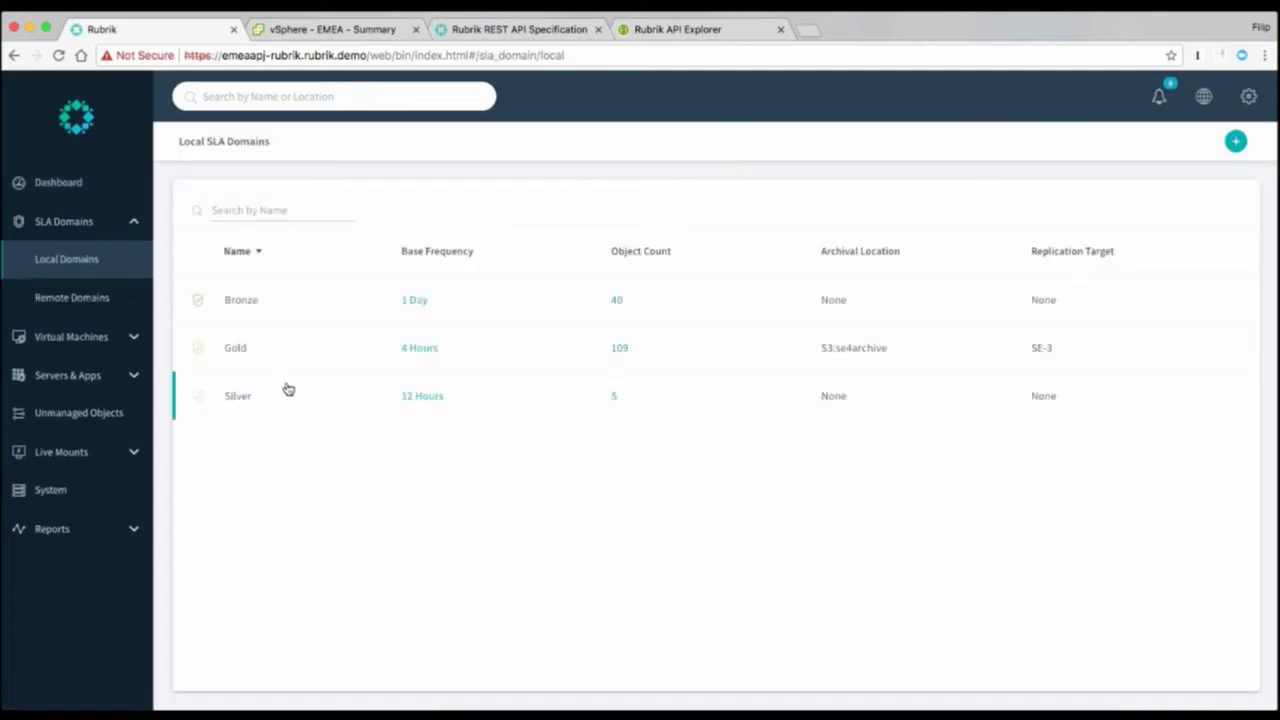
{"action": "left_click", "coordinate": [1236, 141]}
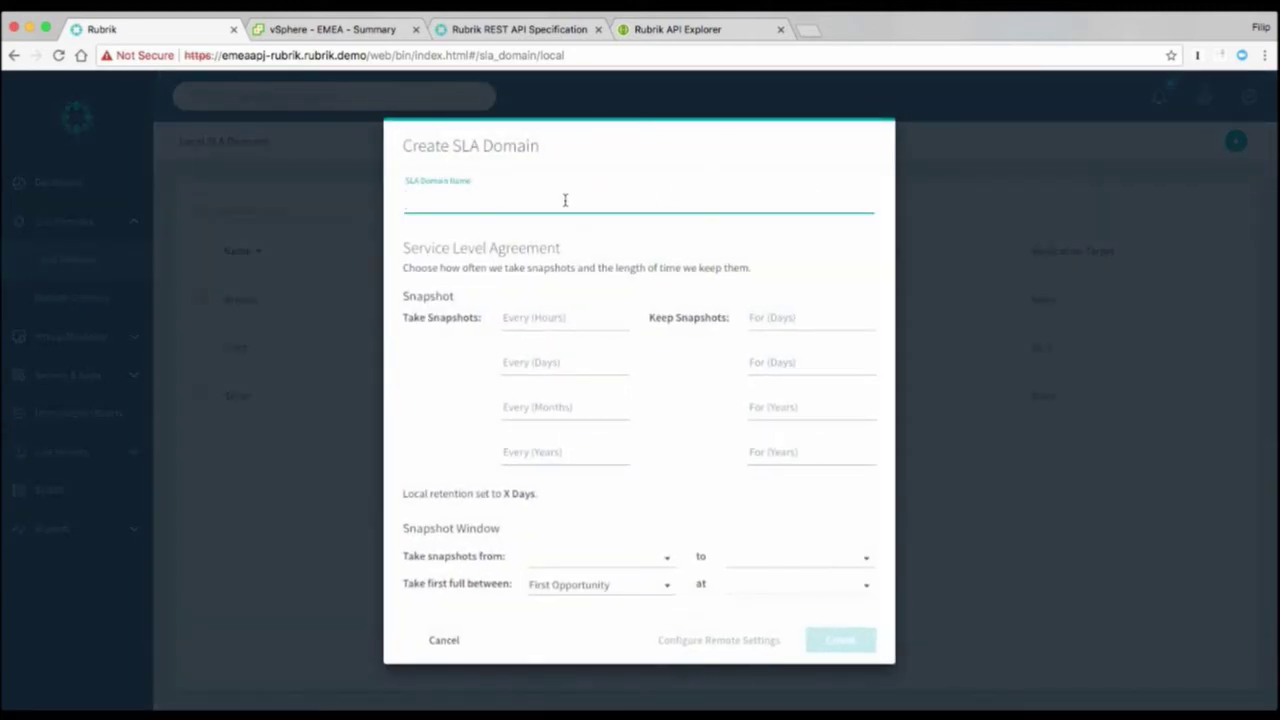
{"action": "type", "text": "vBrownbag"}
Schedule snapshots every 4 hours kept for 1 day, every 1 day kept for 7 days, and every 1 month kept for 2 years.
{"action": "left_click", "coordinate": [565, 317]}
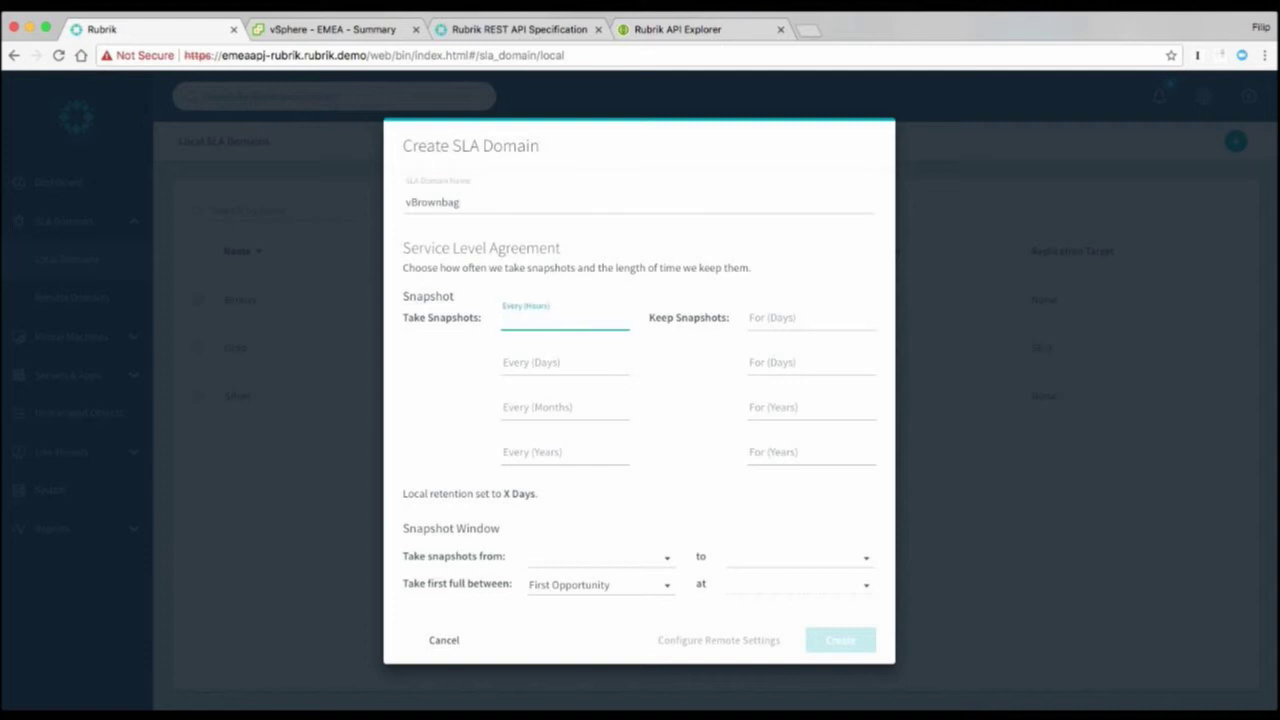
{"action": "left_click", "coordinate": [766, 320]}
{"action": "type", "text": "1"}
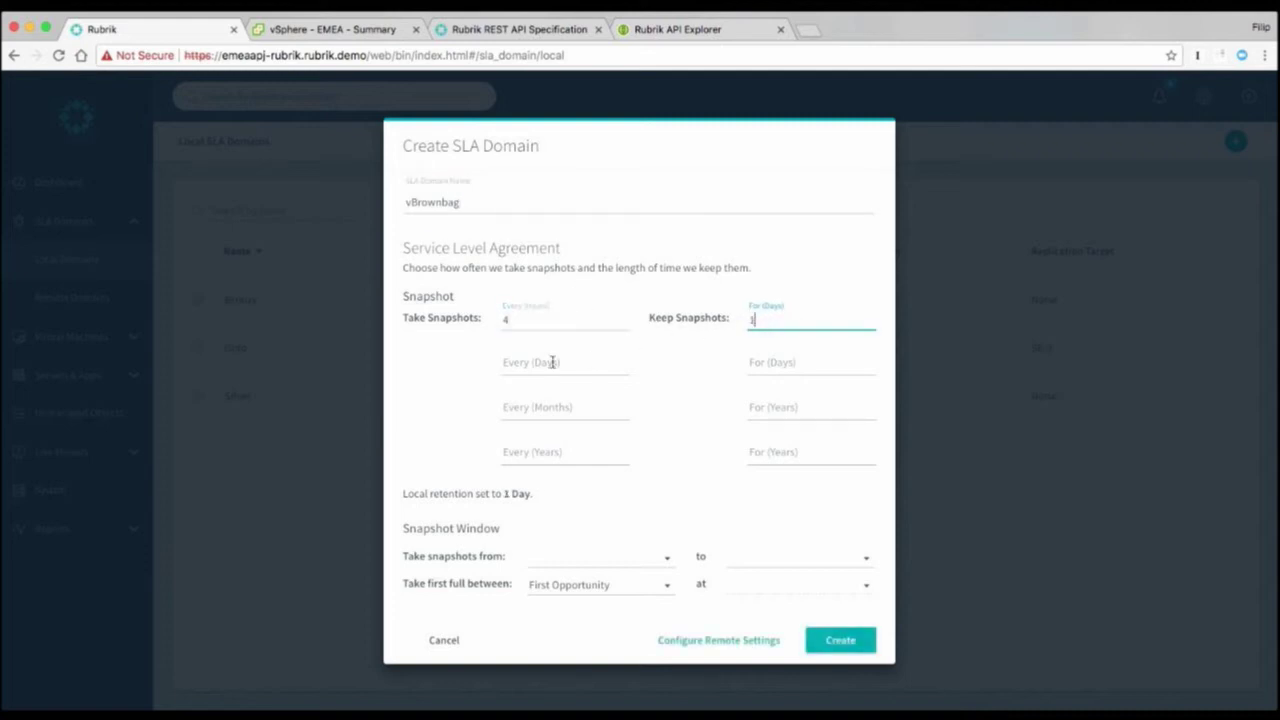
{"action": "left_click", "coordinate": [540, 366]}
{"action": "type", "text": "1"}
{"action": "left_click", "coordinate": [782, 367]}
{"action": "type", "text": "7"}
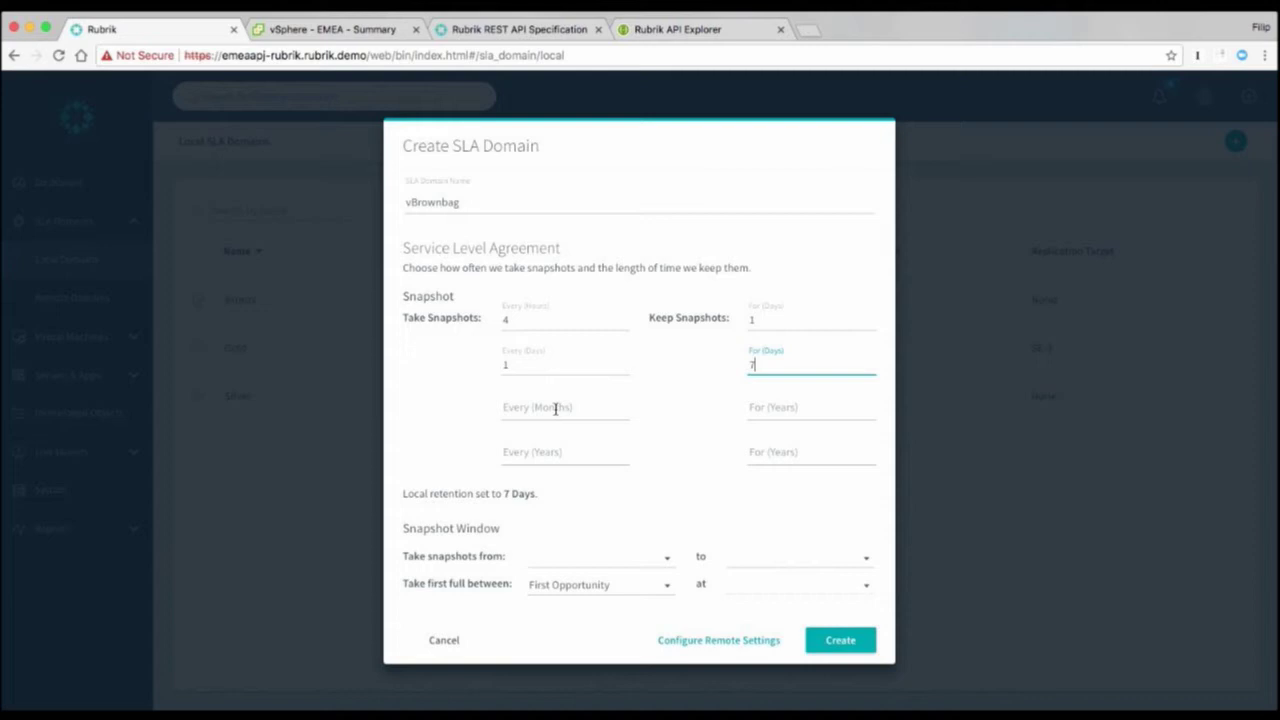
{"action": "left_click", "coordinate": [555, 409]}
{"action": "type", "text": "1"}
{"action": "left_click", "coordinate": [770, 410]}
{"action": "type", "text": "2"}
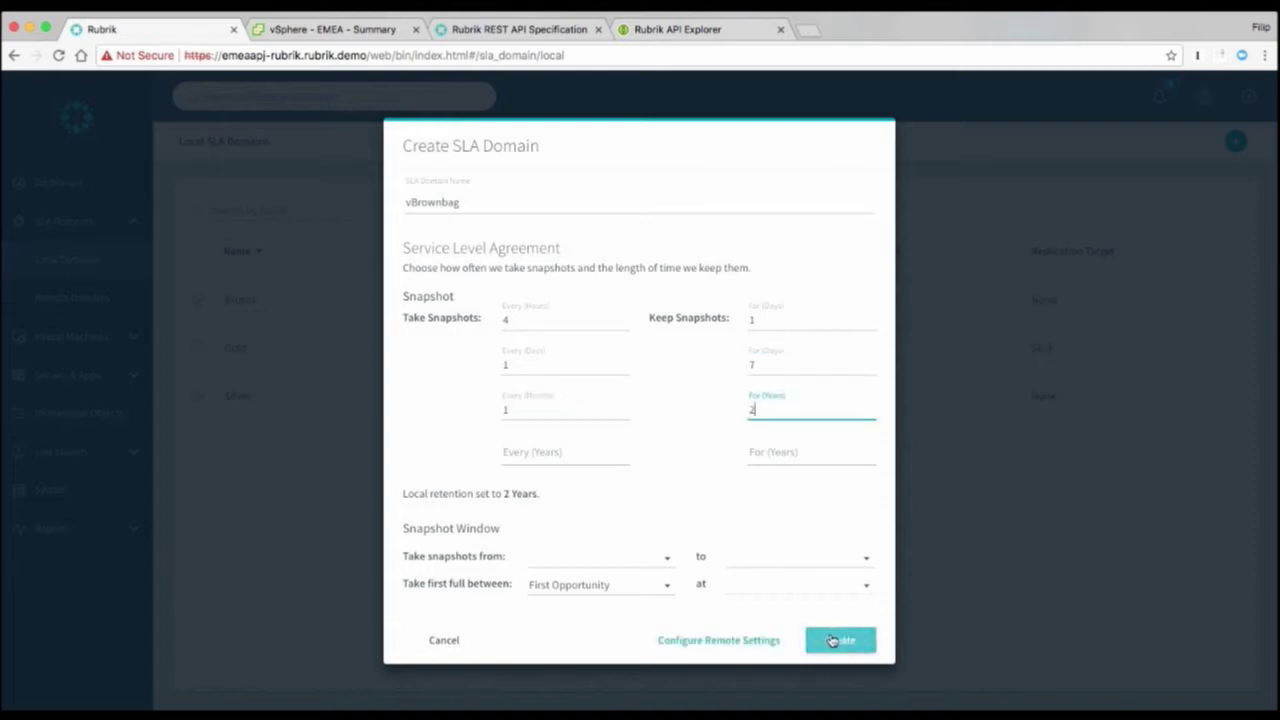
In the remote settings, enable archival to S3:se4archive and set the retention on Brik to 28 days.
{"action": "left_click", "coordinate": [749, 641]}
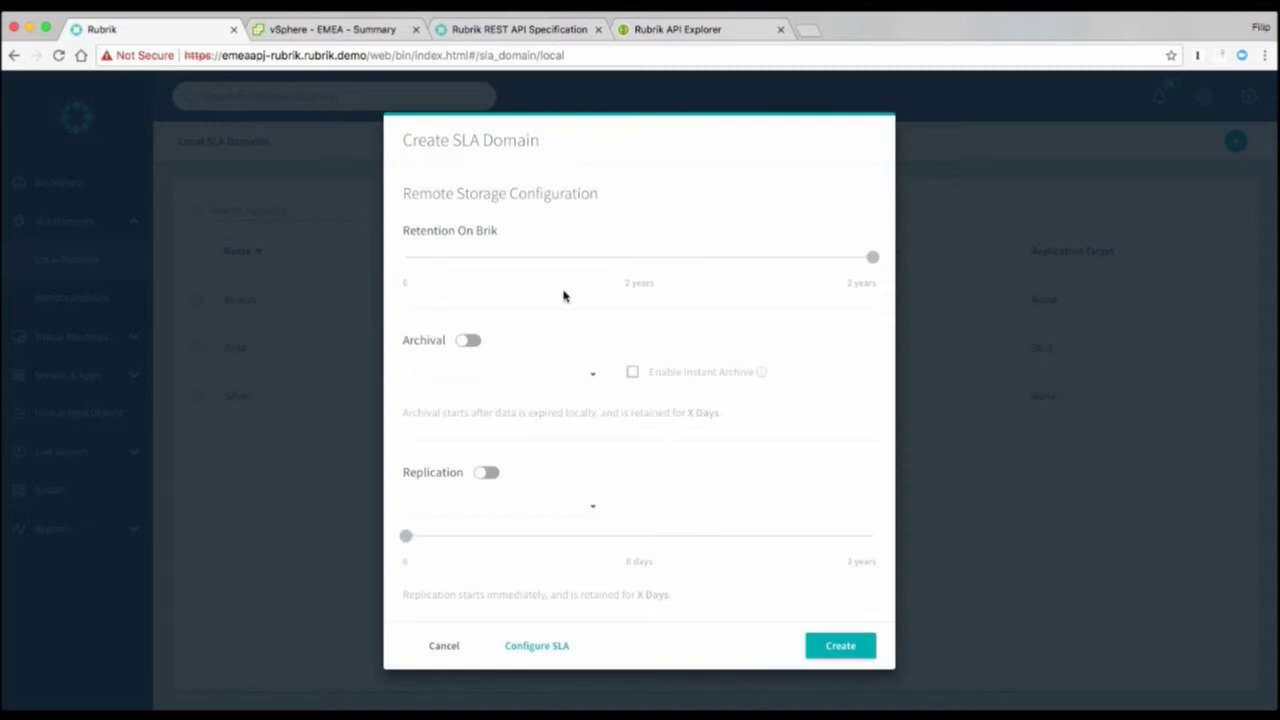
{"action": "left_click", "coordinate": [466, 340]}
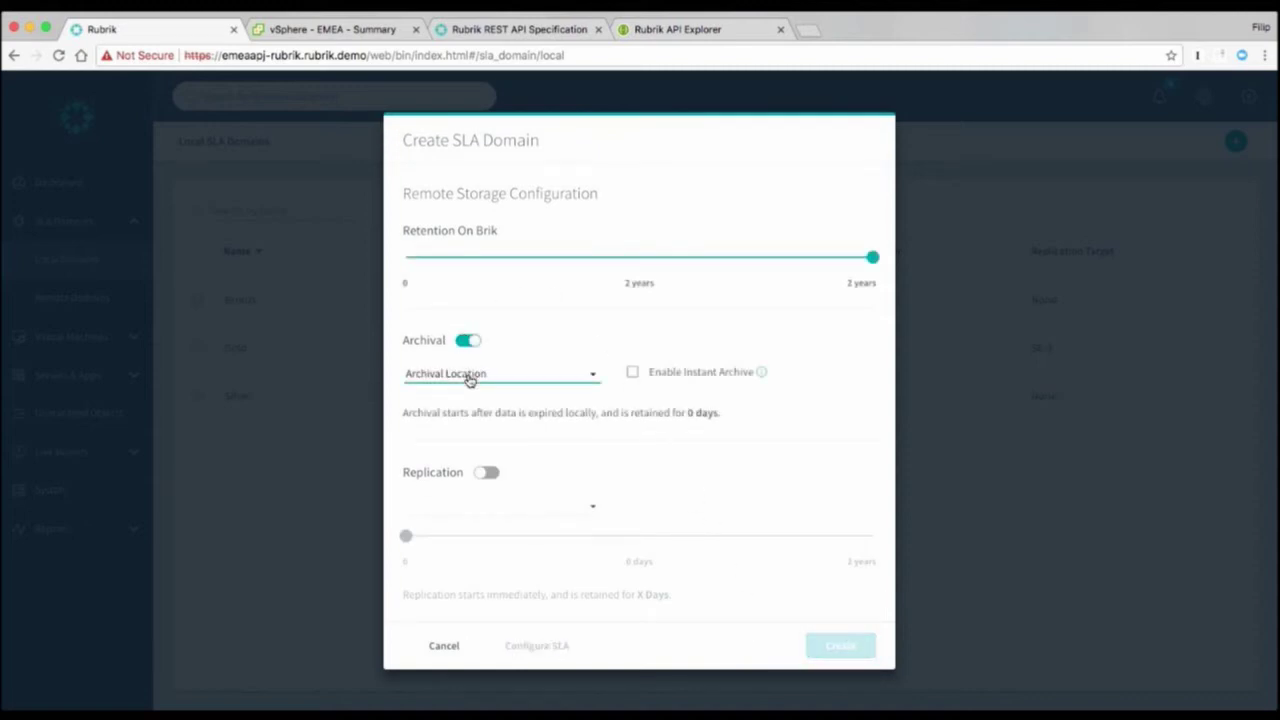
{"action": "left_click", "coordinate": [470, 376]}
{"action": "left_click", "coordinate": [466, 409]}
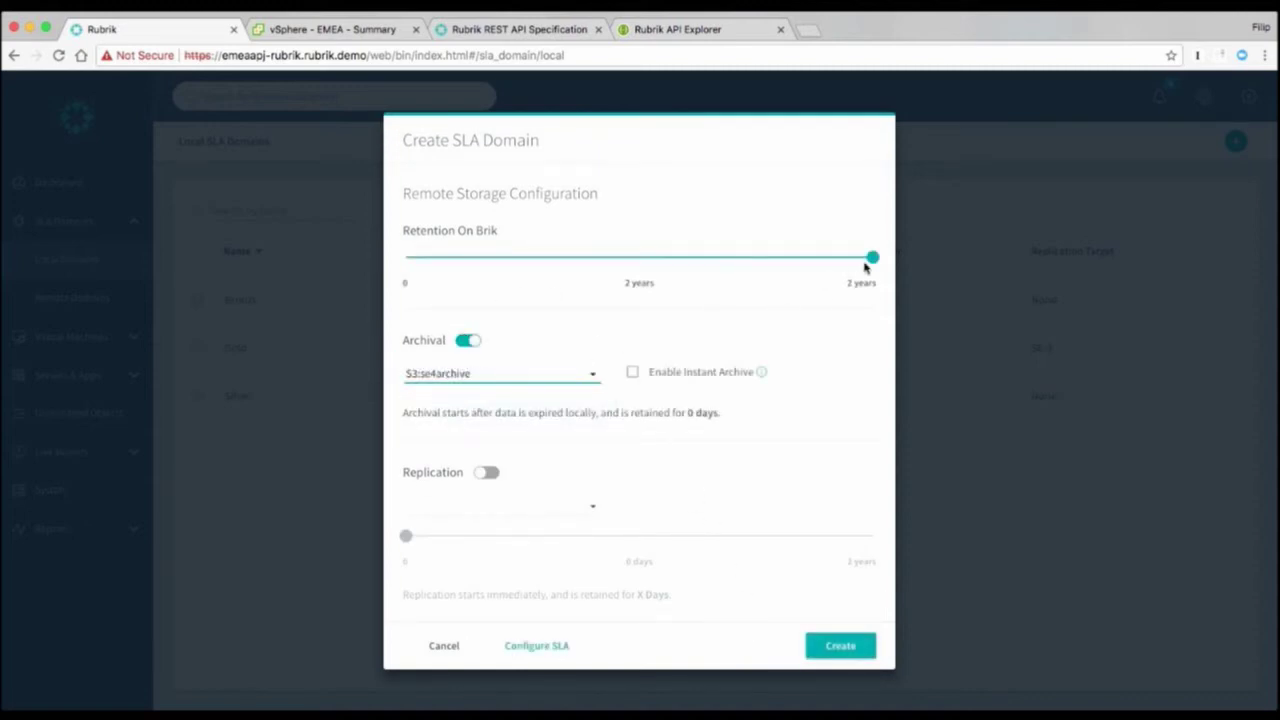
{"action": "left_click_drag", "start_coordinate": [872, 260], "coordinate": [425, 263]}
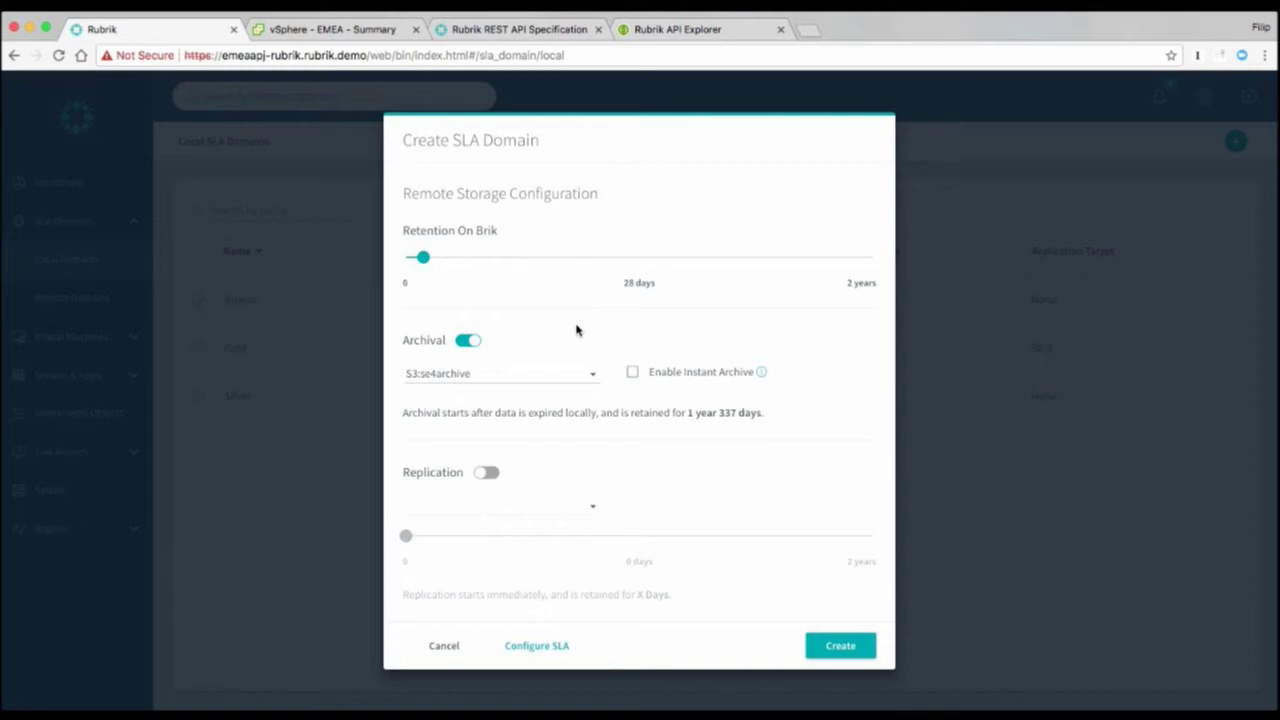
Enable replication to SE-3 with a retention of 14 days and create the SLA domain.
{"action": "left_click", "coordinate": [485, 473]}
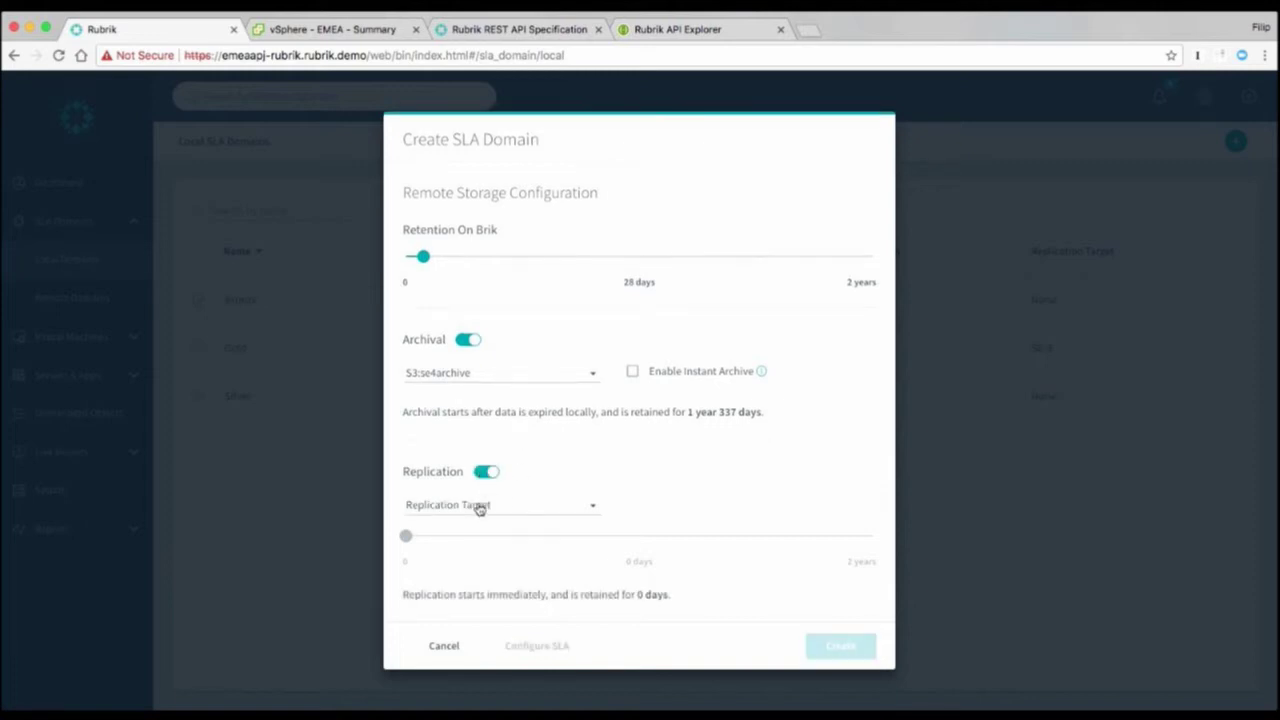
{"action": "left_click", "coordinate": [480, 507]}
{"action": "left_click", "coordinate": [466, 538]}
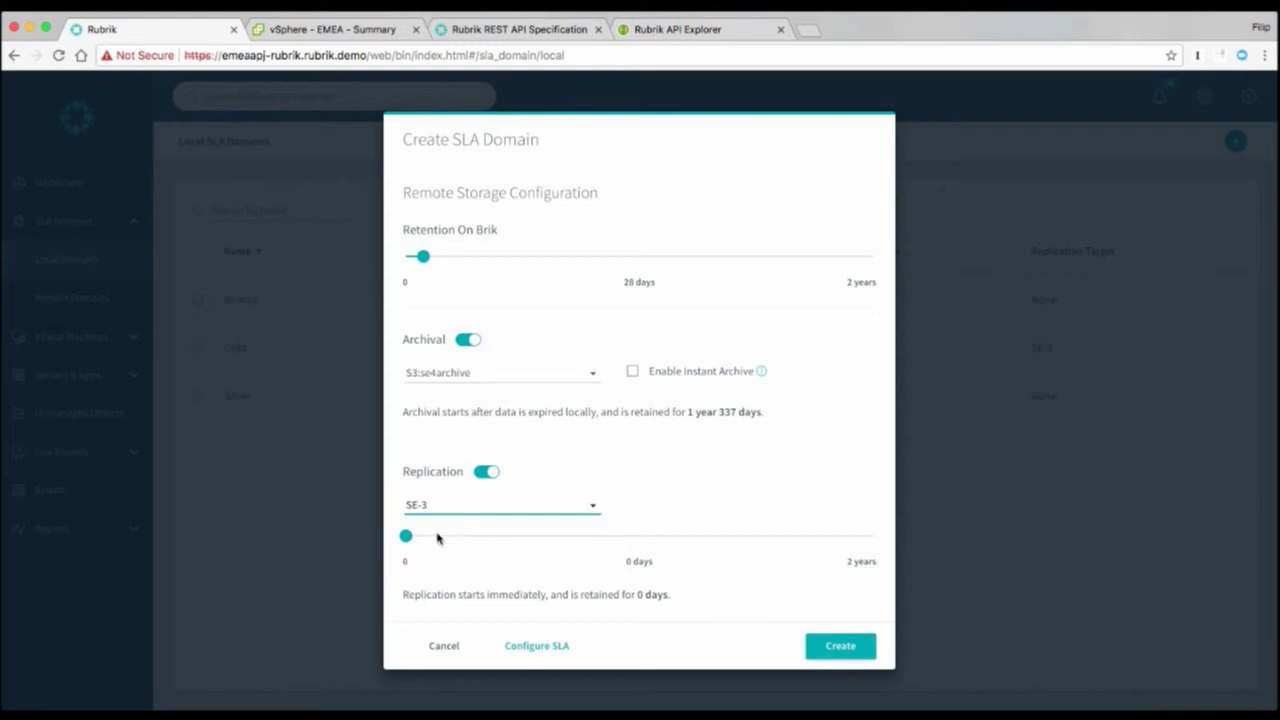
{"action": "left_click_drag", "start_coordinate": [406, 537], "coordinate": [416, 538]}
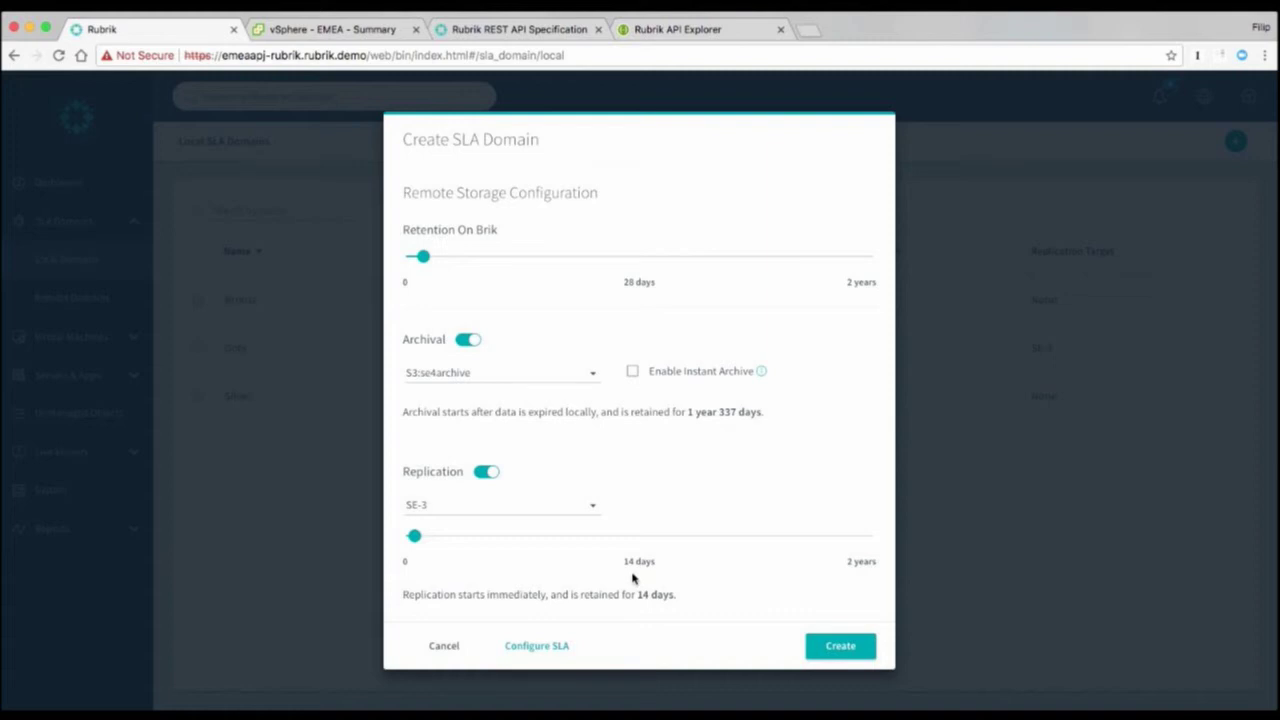
{"action": "left_click", "coordinate": [837, 647]}
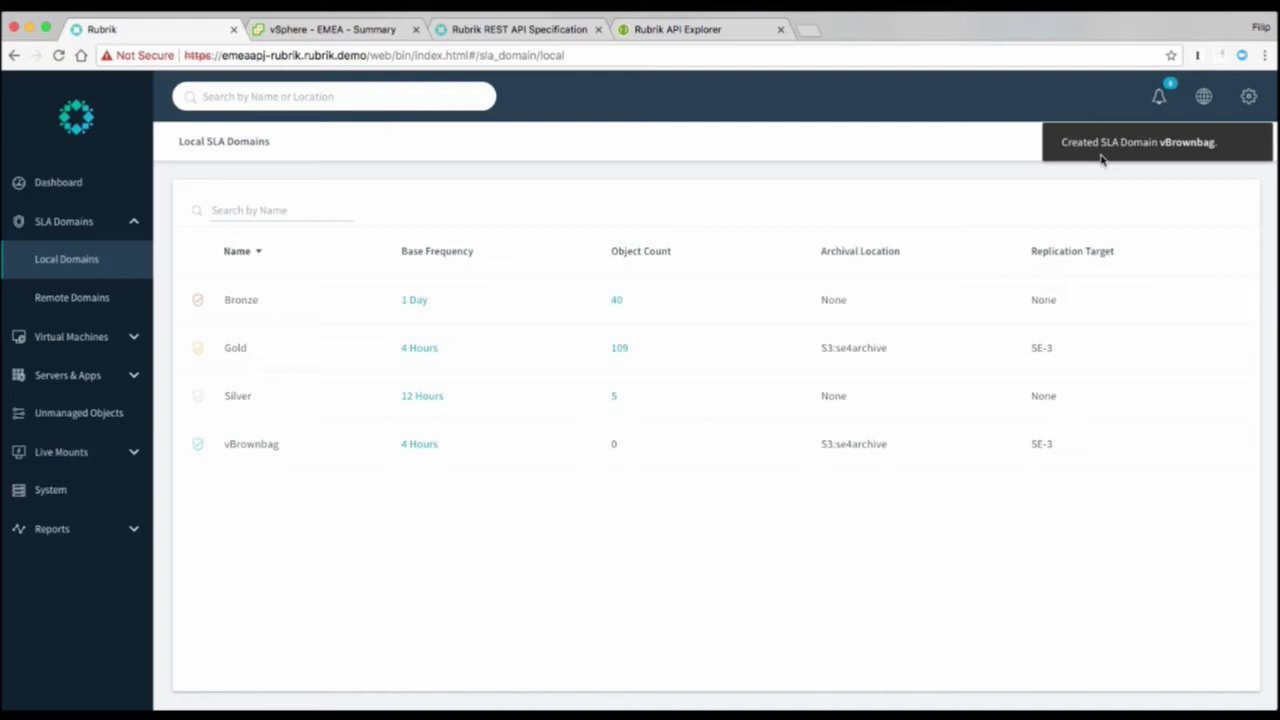
Browse the vSphere VMs by folder, going through the emeavcsa.rubrik.demo vCenter into CoreSite.
{"action": "left_click", "coordinate": [134, 338]}
{"action": "left_click", "coordinate": [100, 300]}
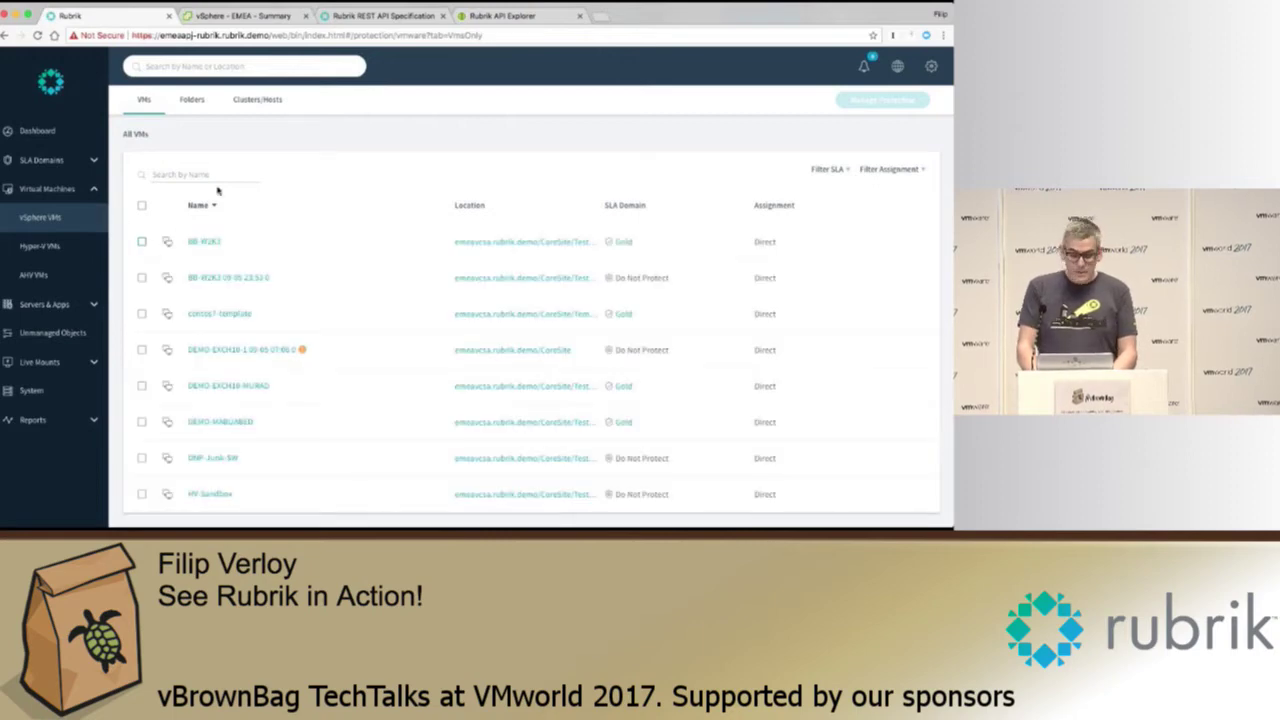
{"action": "left_click", "coordinate": [191, 101]}
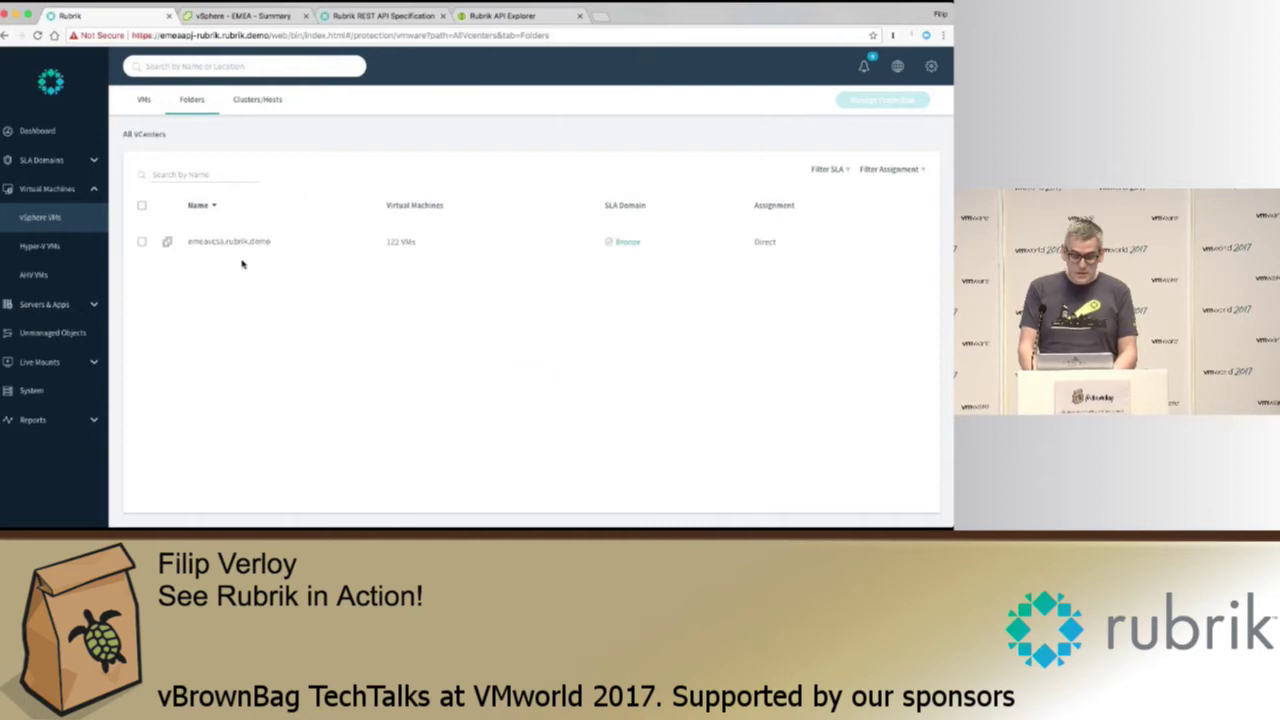
{"action": "left_click", "coordinate": [218, 243]}
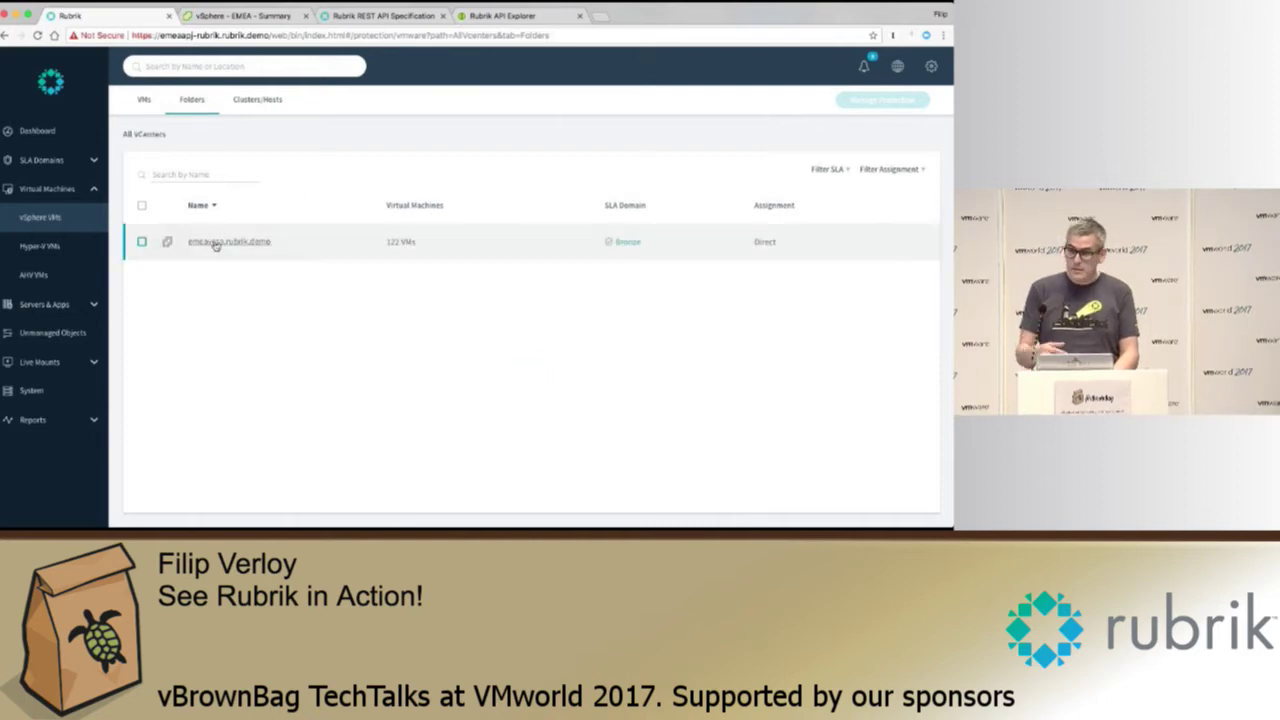
{"action": "left_click", "coordinate": [202, 243]}
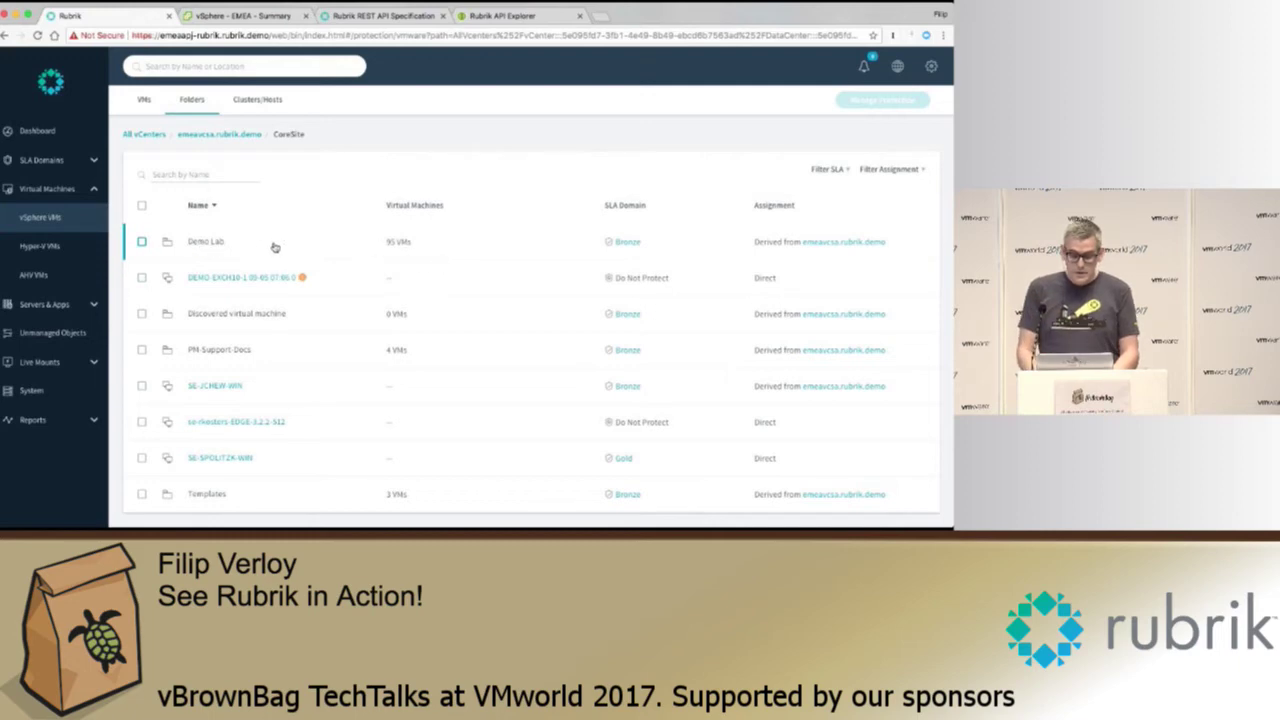
Preview assigning the vBrownbag SLA domain to the Demo Lab folder, and cancel without submitting.
{"action": "left_click", "coordinate": [143, 242]}
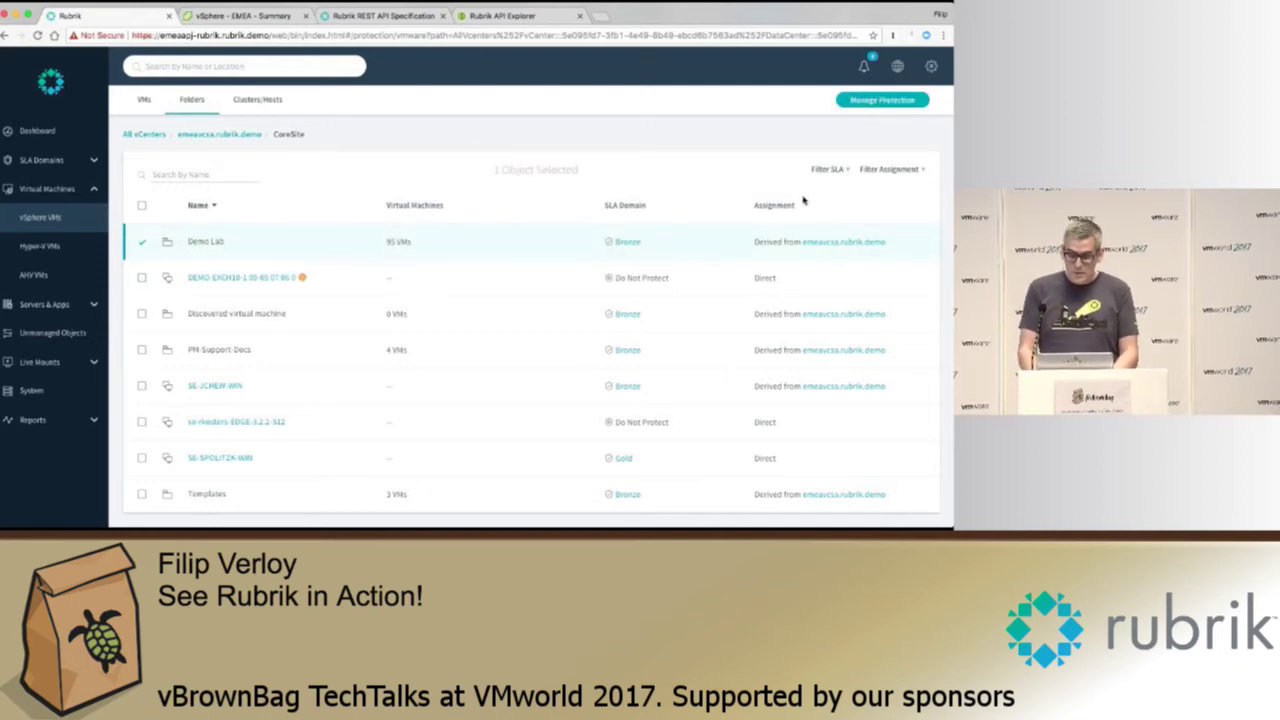
{"action": "left_click", "coordinate": [882, 100]}
{"action": "left_click", "coordinate": [545, 400]}
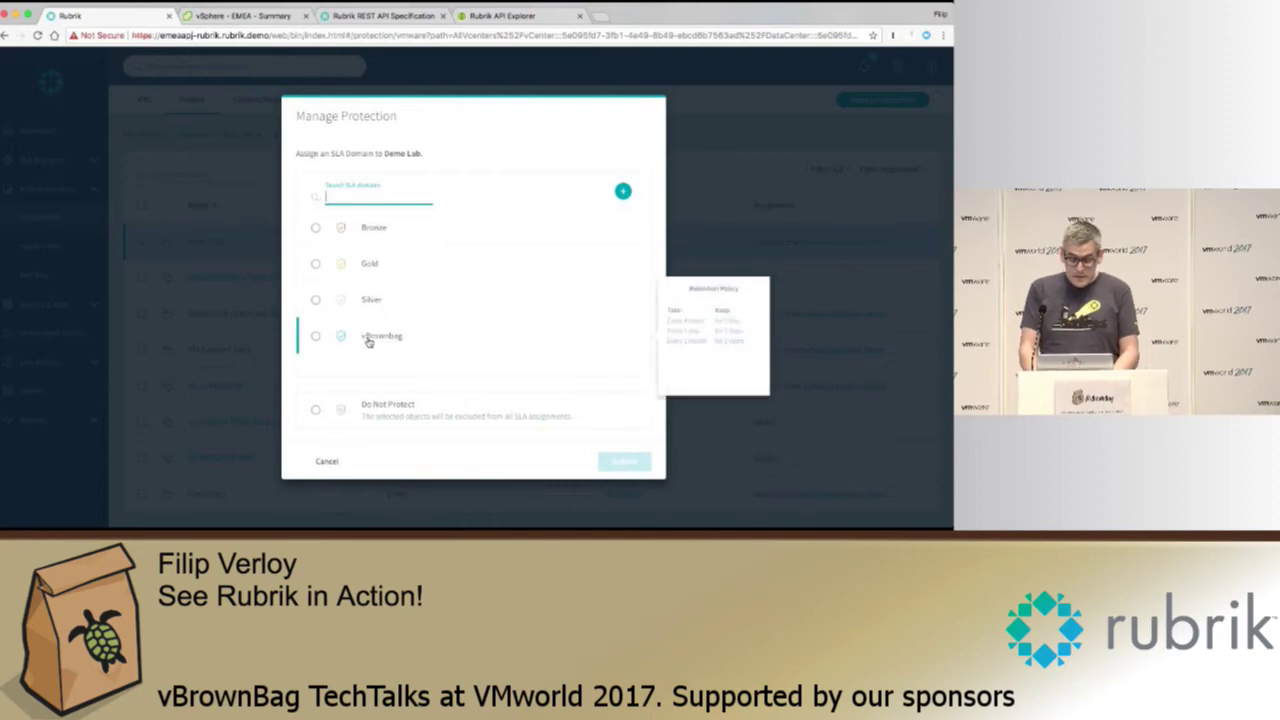
{"action": "left_click", "coordinate": [368, 340]}
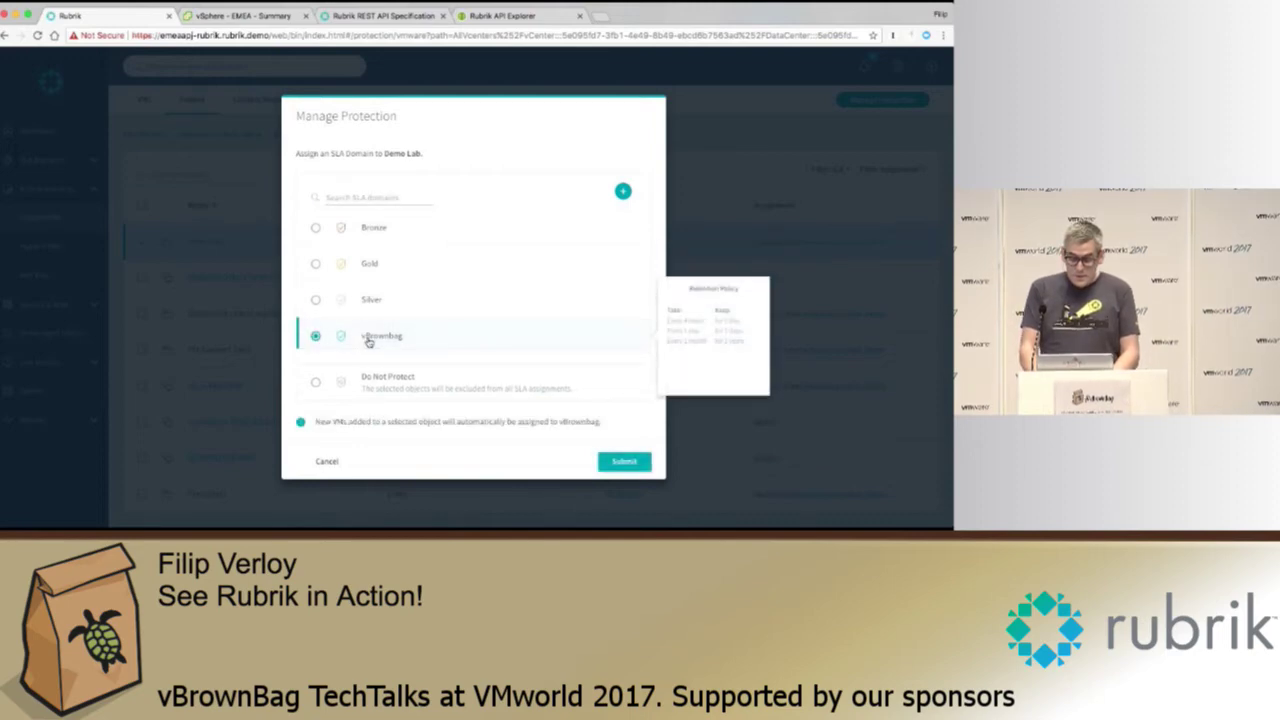
{"action": "left_click_drag", "start_coordinate": [316, 421], "coordinate": [604, 423]}
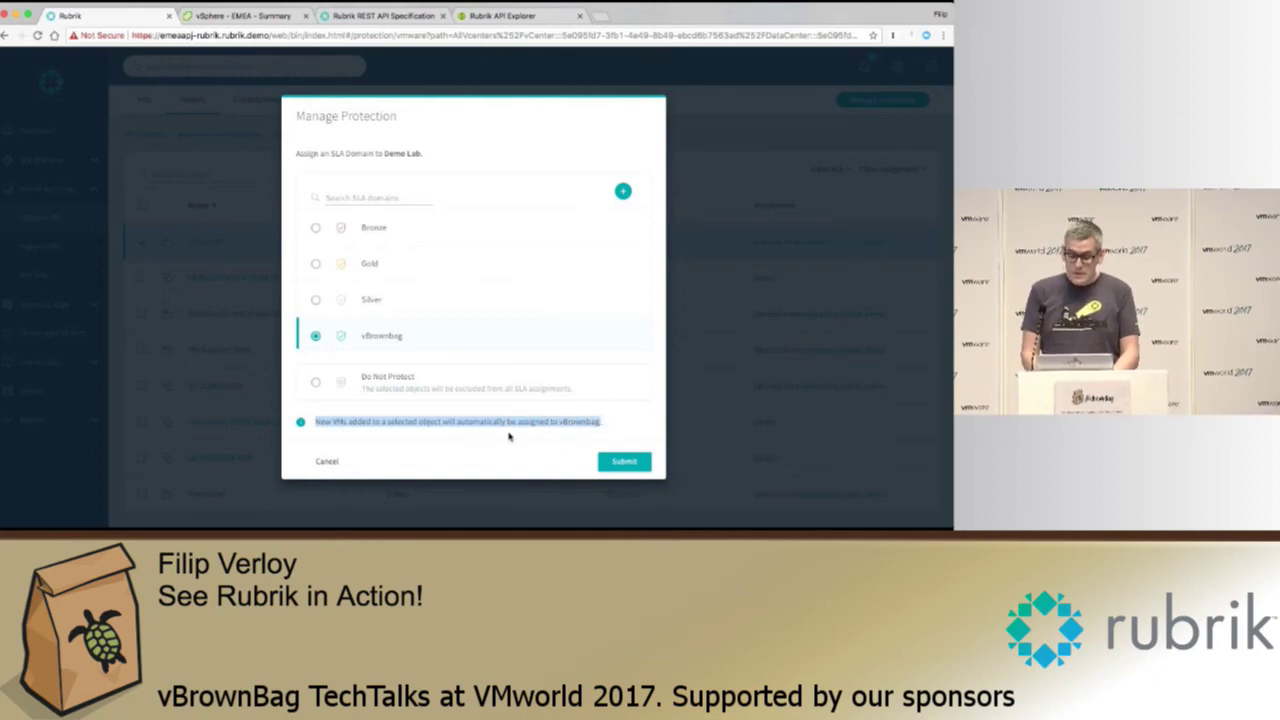
{"action": "left_click", "coordinate": [327, 461]}
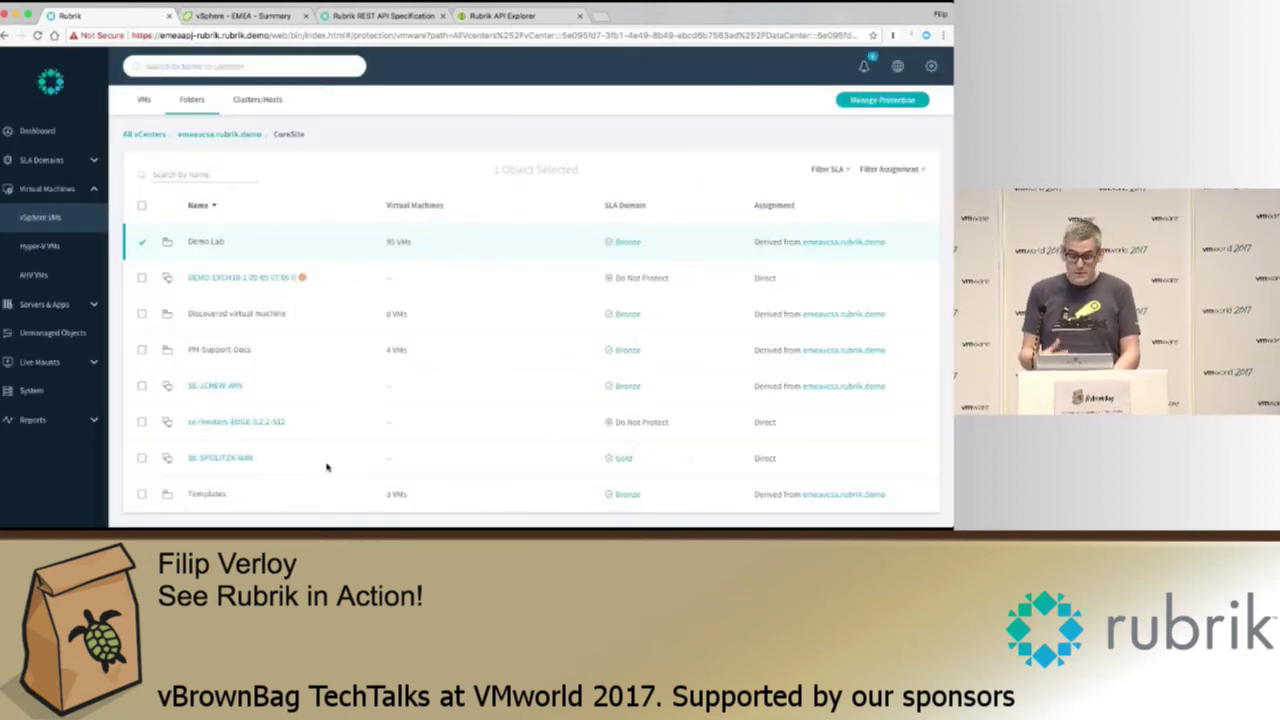
Clear the Demo Lab folder selection, search all objects by the presenter's username and open the presenter's Windows VM.
{"action": "left_click", "coordinate": [142, 242]}
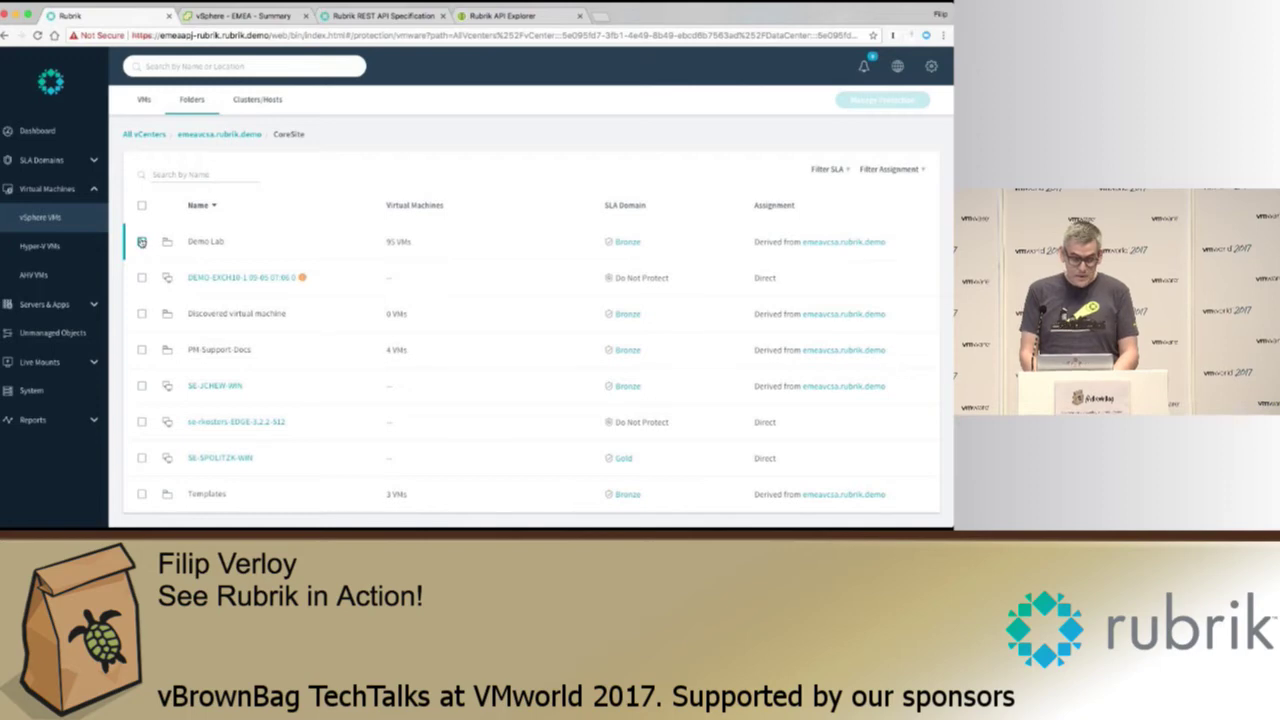
{"action": "left_click", "coordinate": [93, 189]}
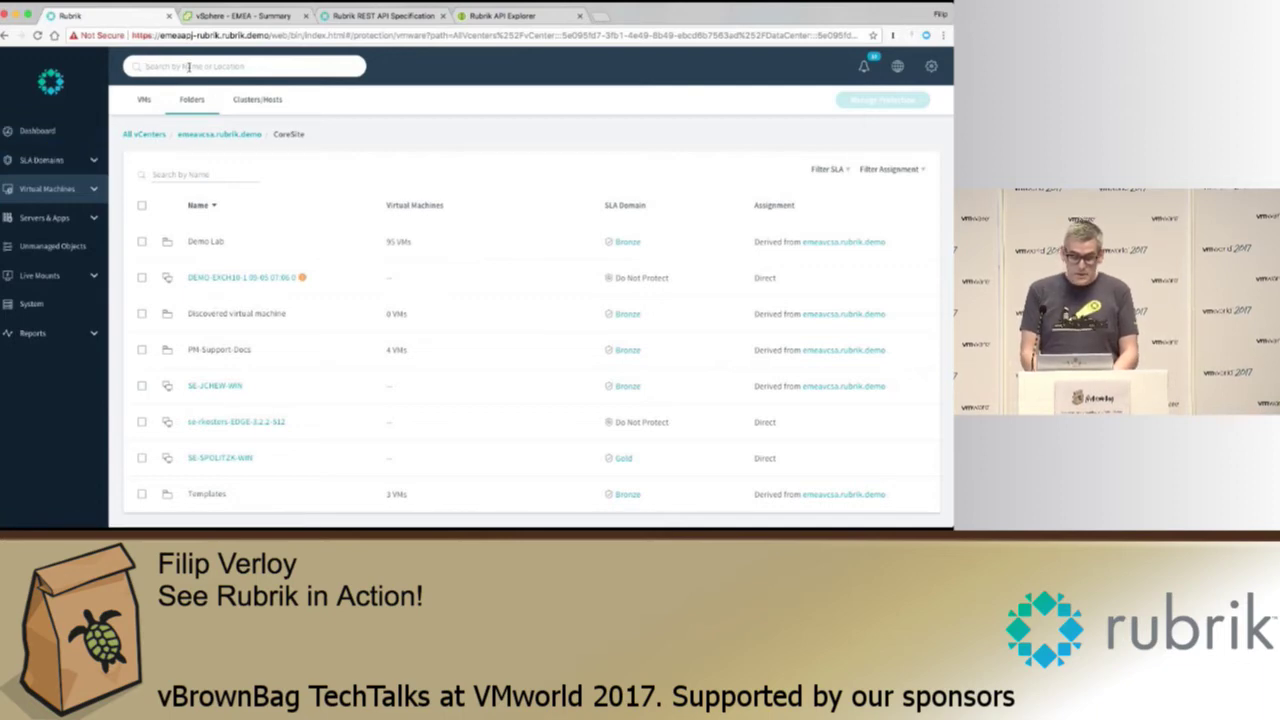
{"action": "type", "text": "fverl"}
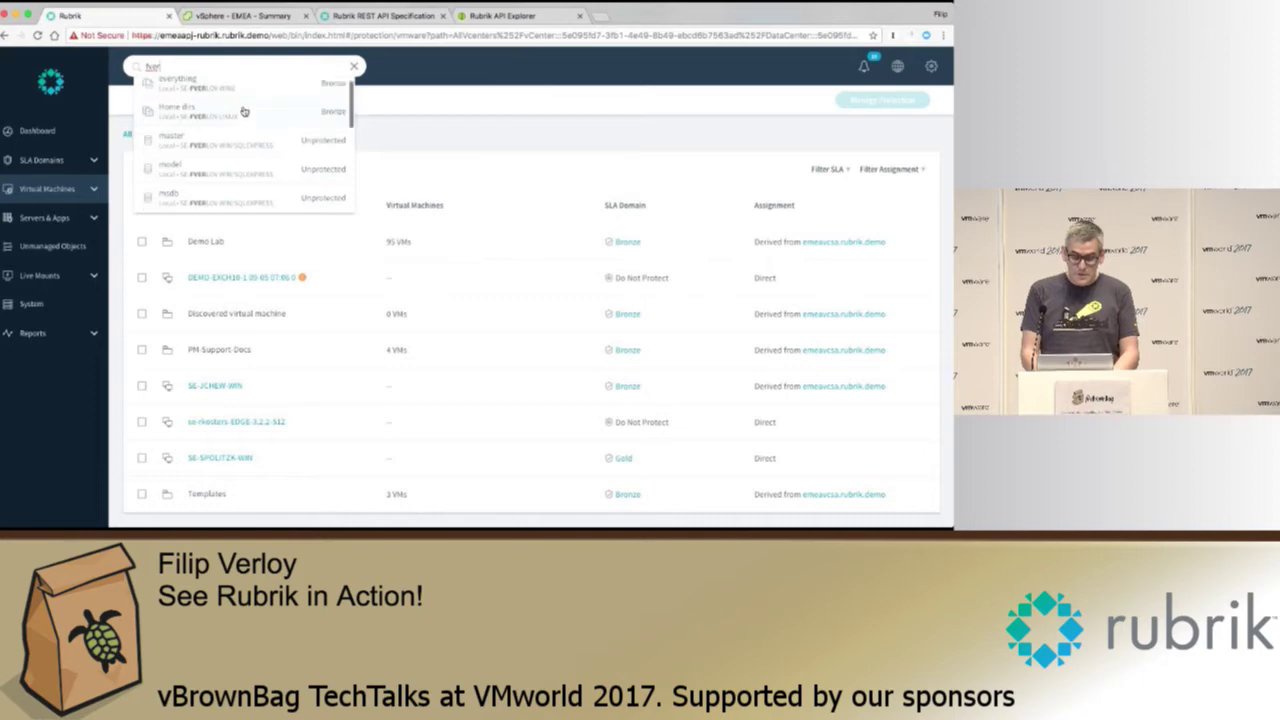
{"action": "scroll", "coordinate": [243, 115], "scroll_direction": "down", "scroll_amount": 5}
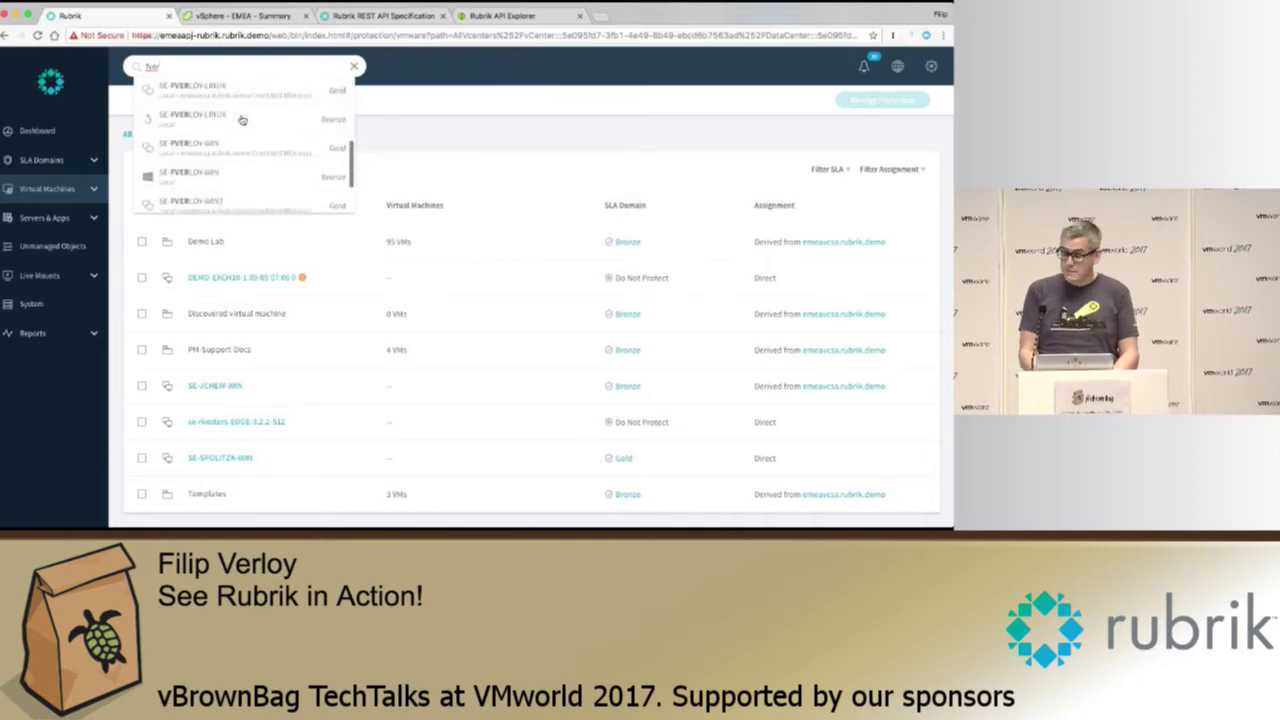
{"action": "left_click", "coordinate": [241, 127]}
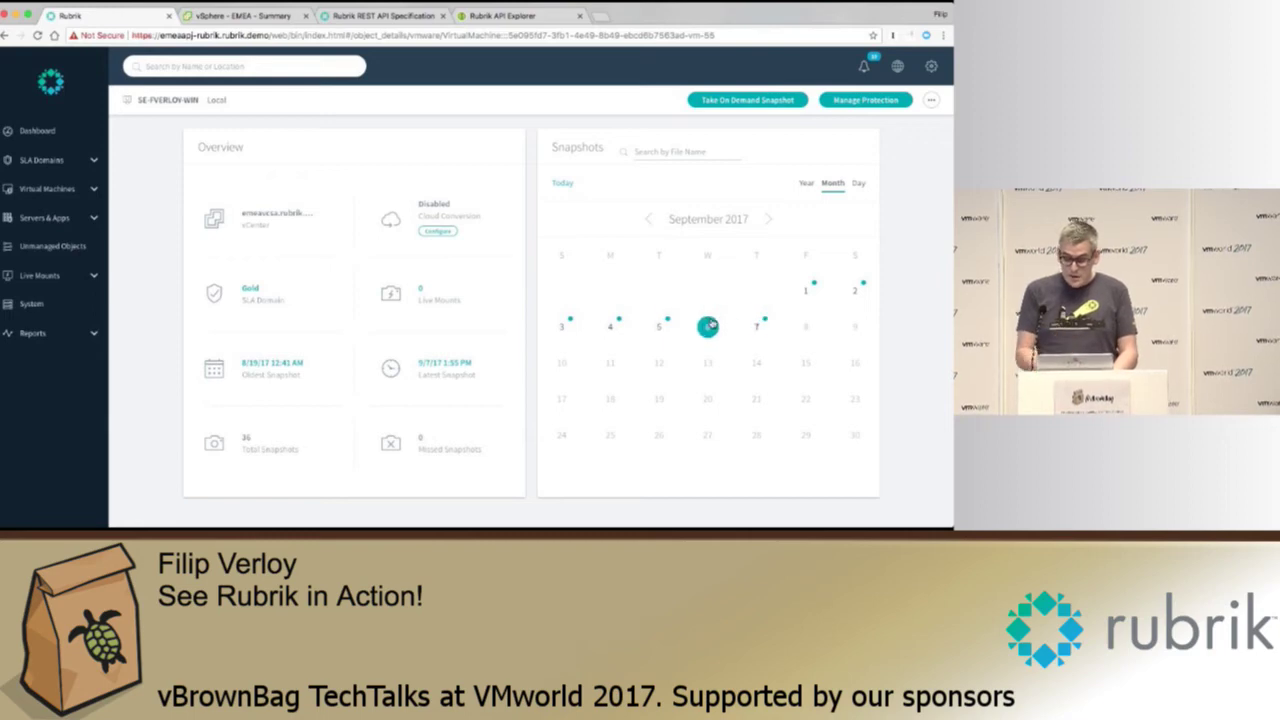
Browse the files of the VM's September 06, 2017 1:51 PM snapshot and open the C: drive.
{"action": "left_click", "coordinate": [709, 322]}
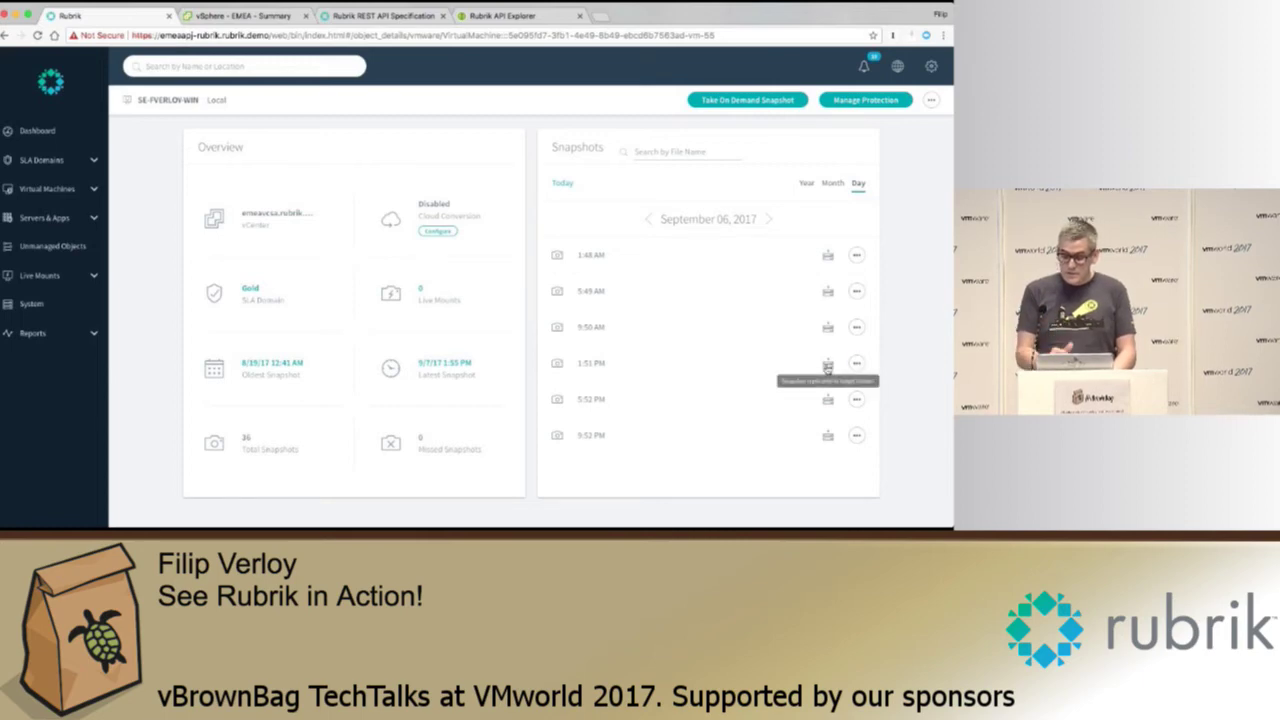
{"action": "left_click", "coordinate": [855, 365]}
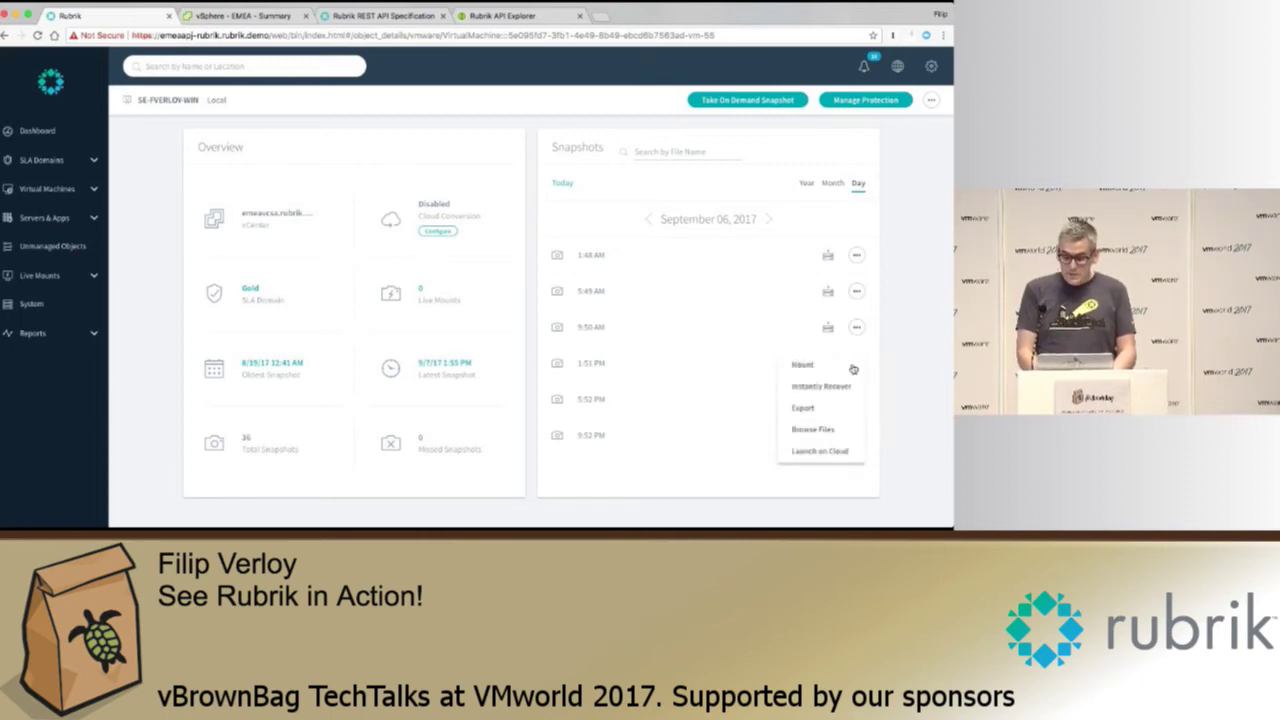
{"action": "left_click", "coordinate": [821, 432]}
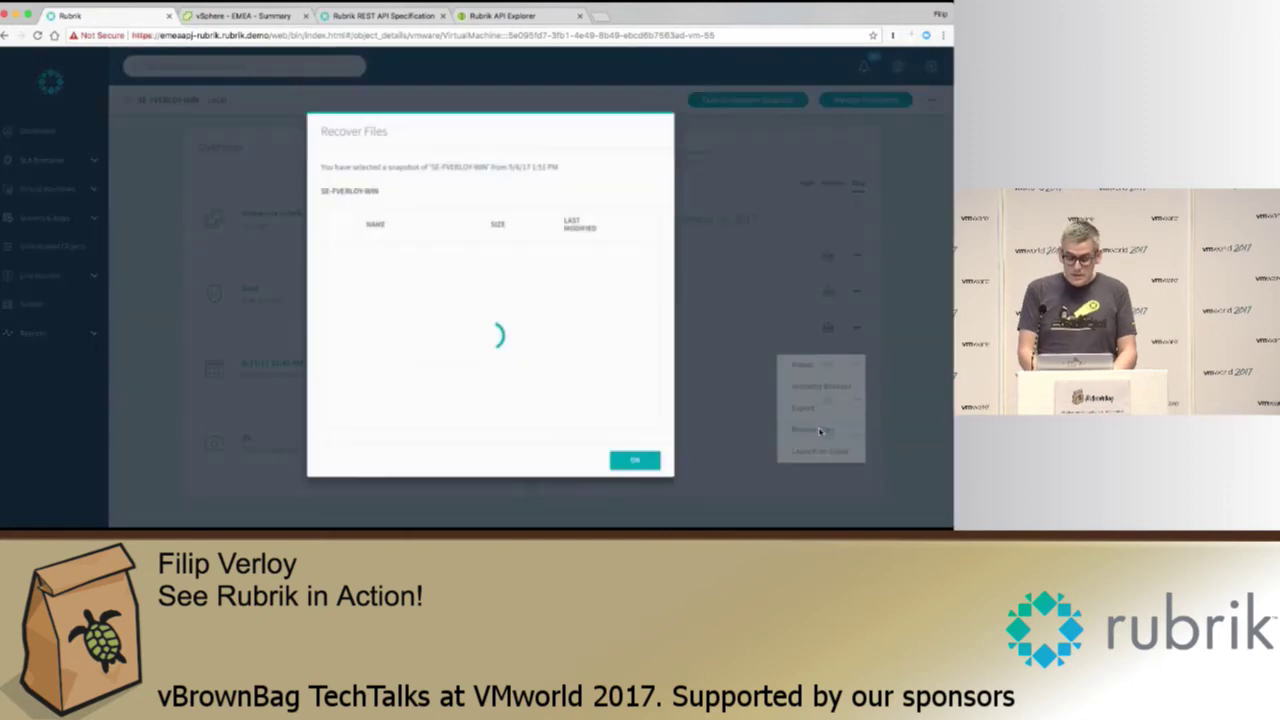
{"action": "left_click", "coordinate": [334, 254]}
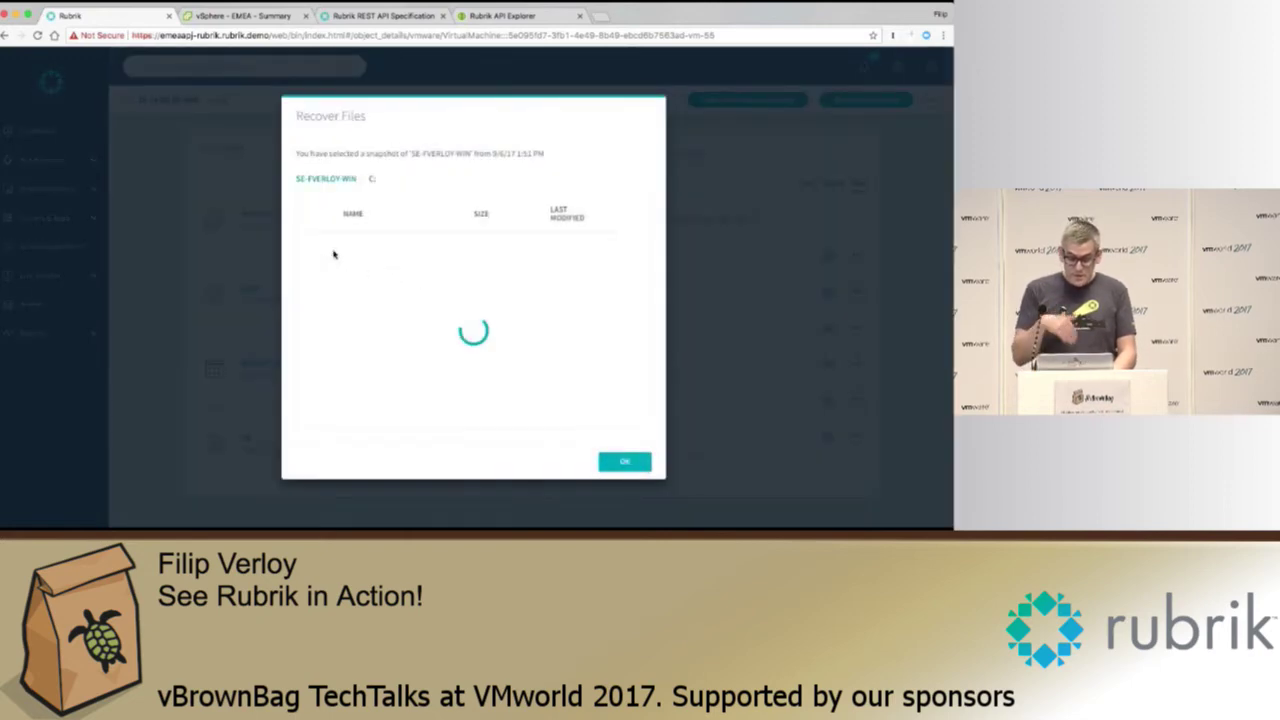
Restore the test folder from the snapshot's C: drive, overwriting the original.
{"action": "scroll", "coordinate": [350, 268], "scroll_direction": "down", "scroll_amount": 3}
{"action": "scroll", "coordinate": [357, 272], "scroll_direction": "down", "scroll_amount": 5}
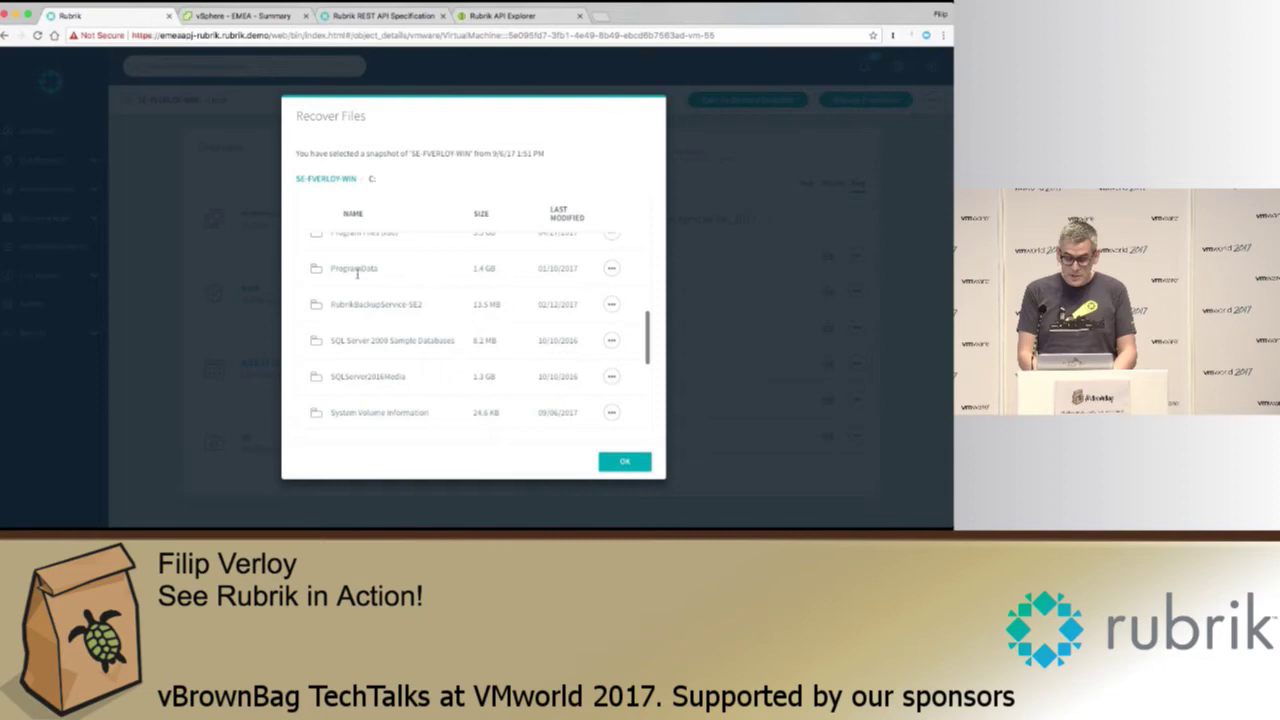
{"action": "scroll", "coordinate": [357, 272], "scroll_direction": "down", "scroll_amount": 2}
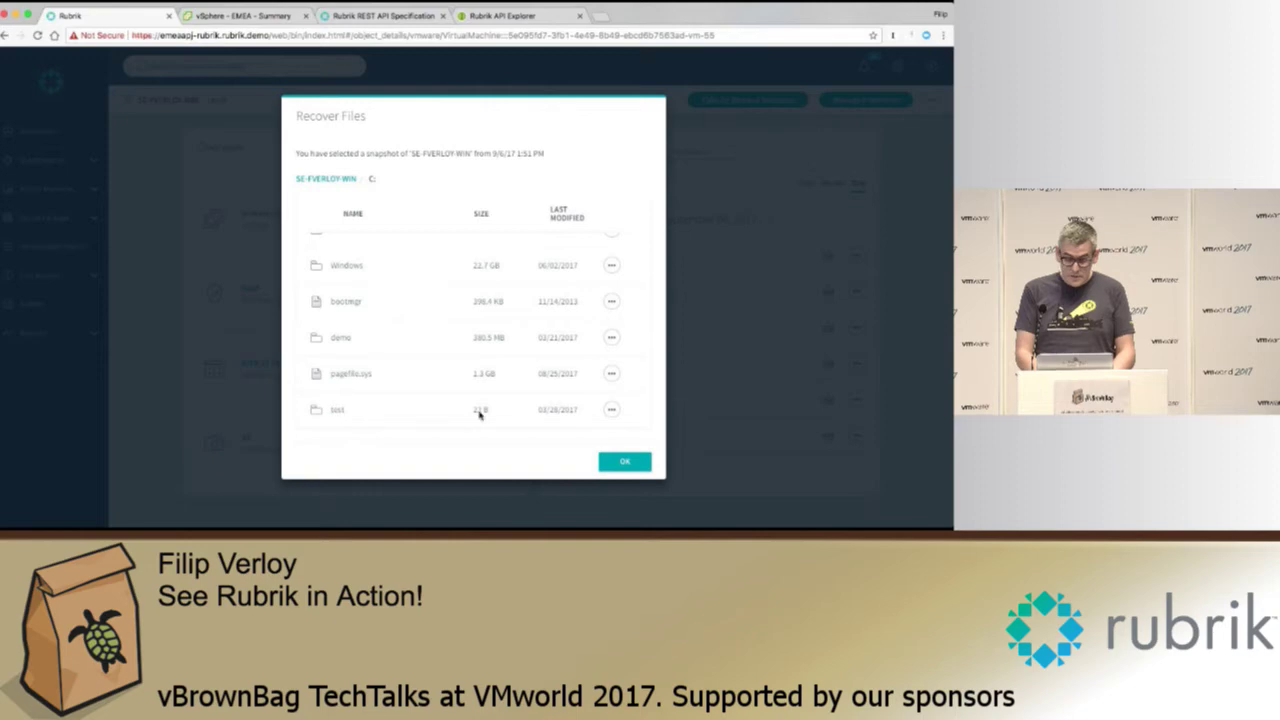
{"action": "left_click", "coordinate": [611, 409]}
{"action": "left_click", "coordinate": [588, 435]}
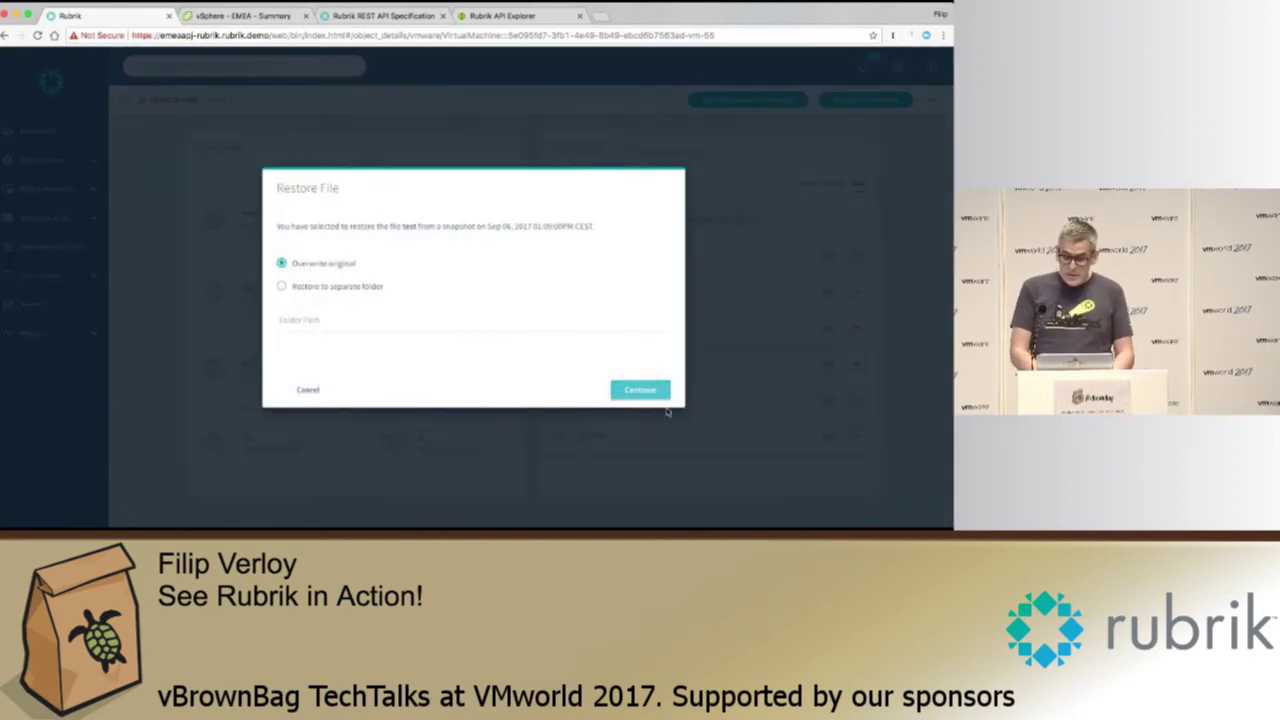
{"action": "left_click", "coordinate": [640, 390]}
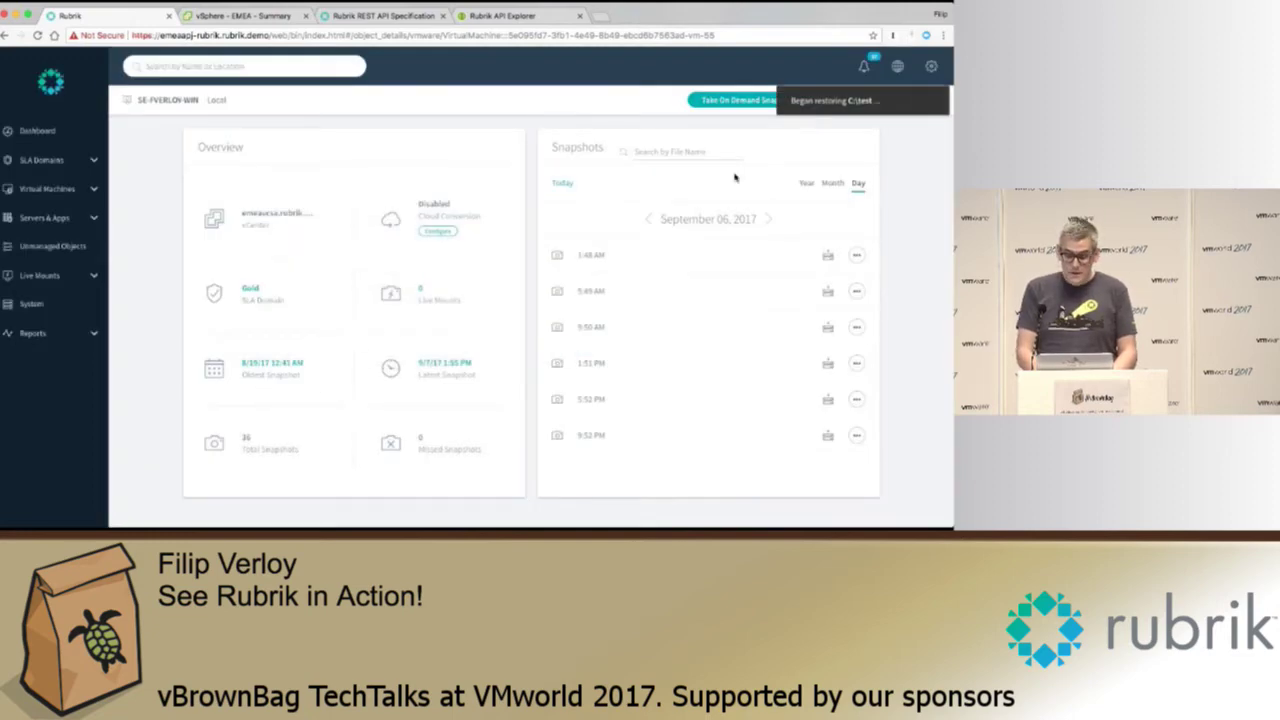
Search the VM's snapshots for hosts and view the recovery options for the 09/06/2017 9:50 AM version of the drivers\etc\hosts file.
{"action": "left_click", "coordinate": [663, 155]}
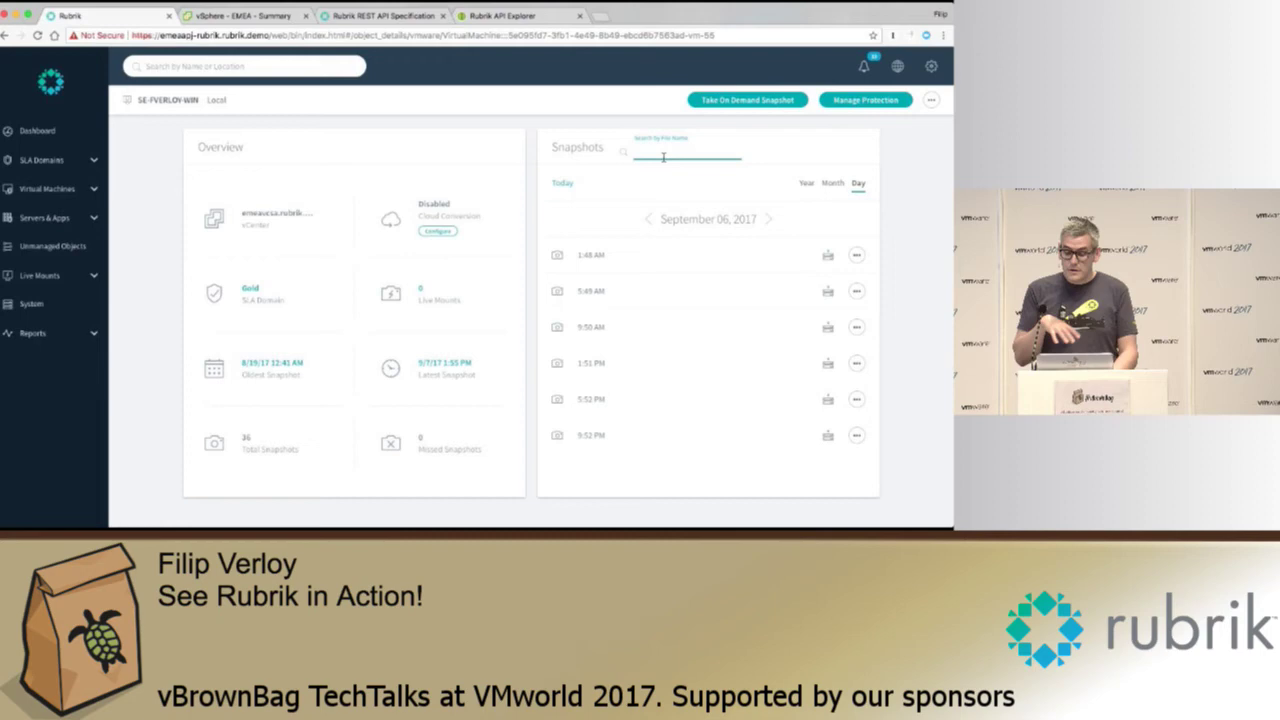
{"action": "type", "text": "hosts"}
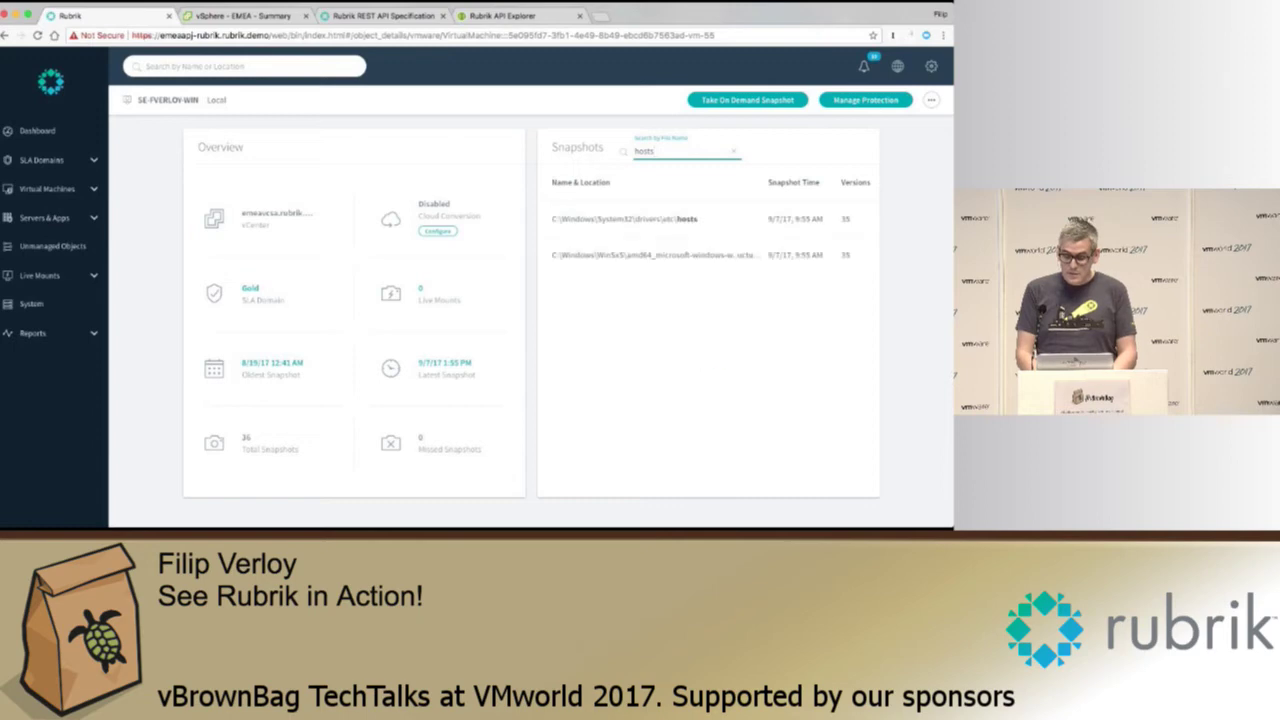
{"action": "left_click", "coordinate": [676, 220]}
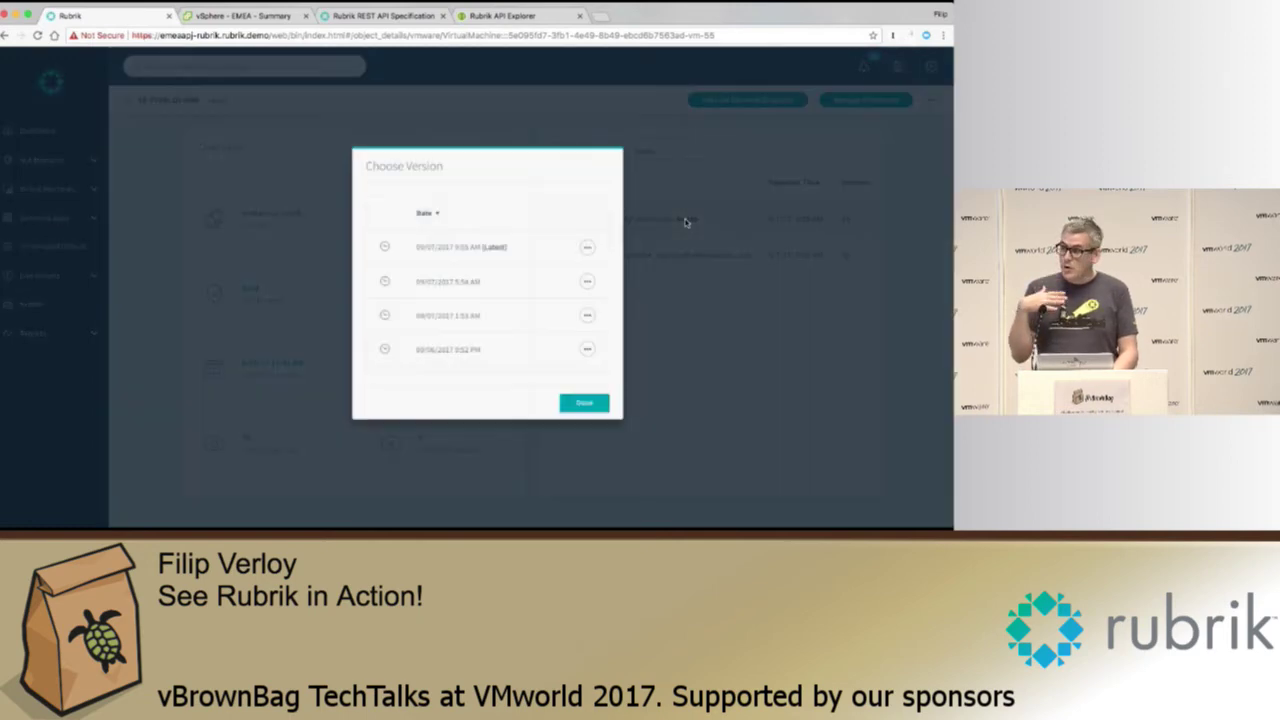
{"action": "scroll", "coordinate": [506, 262], "scroll_direction": "down", "scroll_amount": 3}
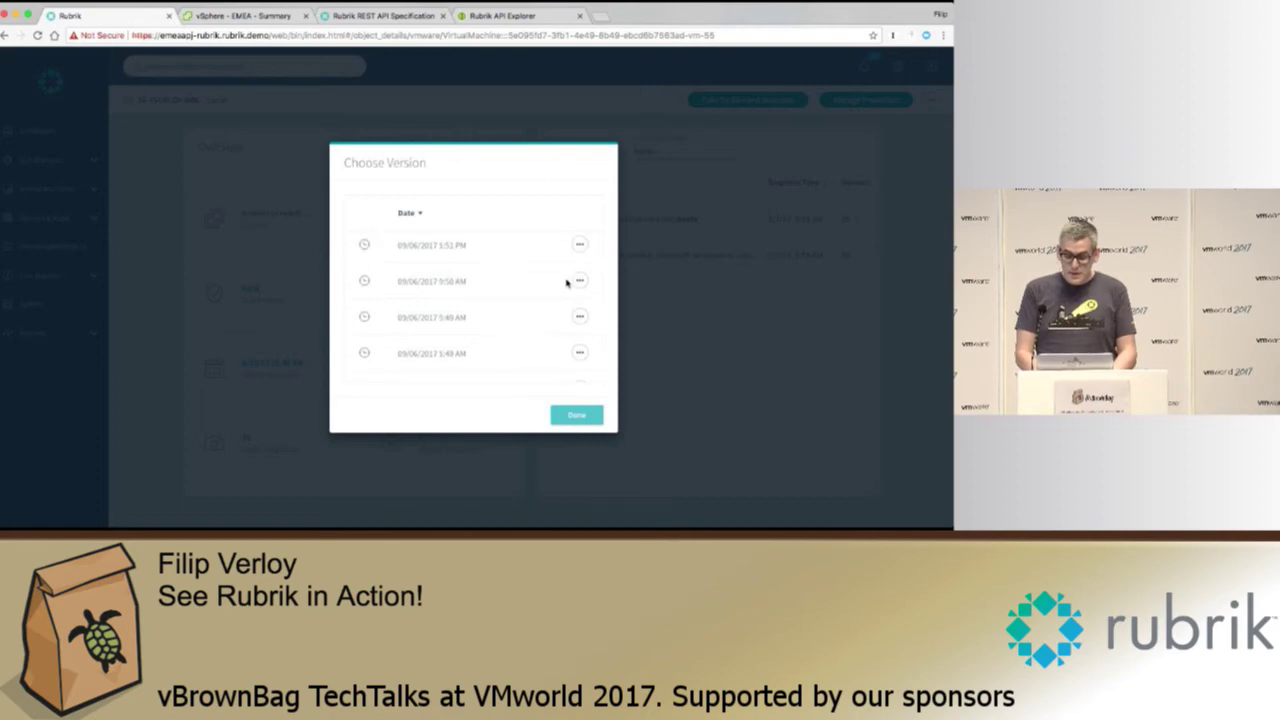
{"action": "left_click", "coordinate": [580, 281]}
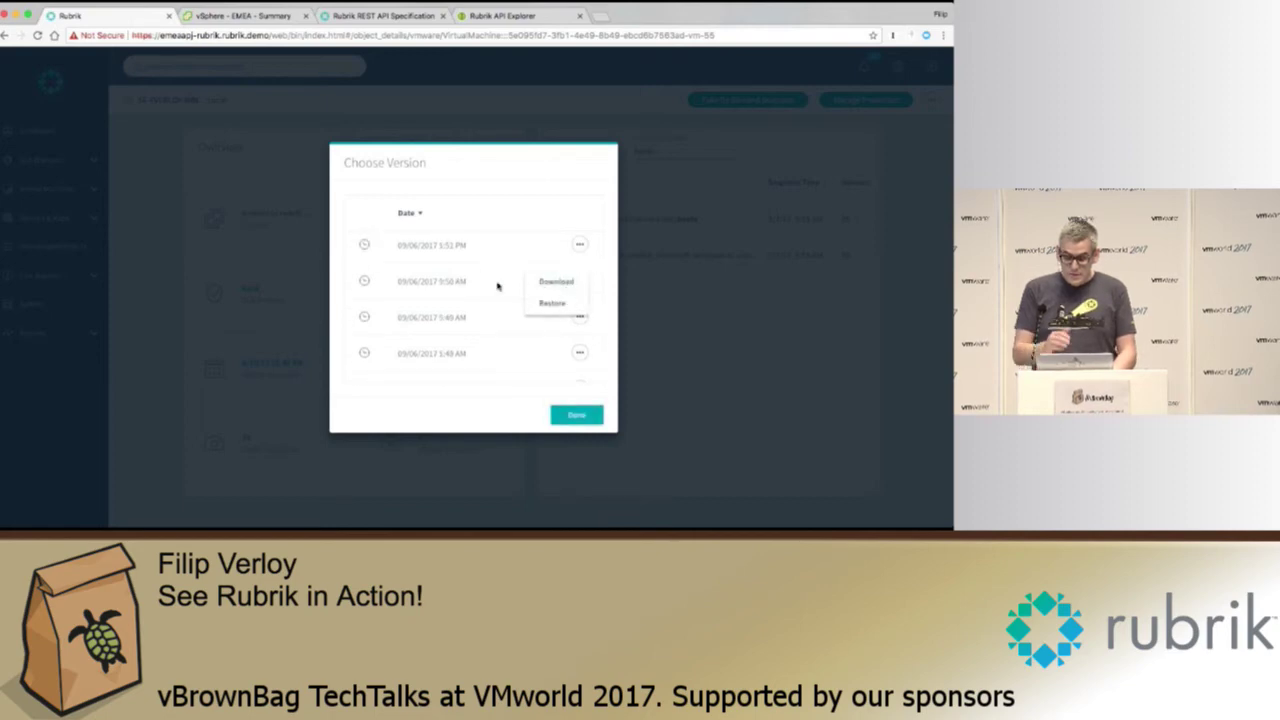
Examine the archived 08/30/2017 1:20 AM version of the hosts file, close the version list and clear the file search.
{"action": "scroll", "coordinate": [497, 287], "scroll_direction": "down", "scroll_amount": 6}
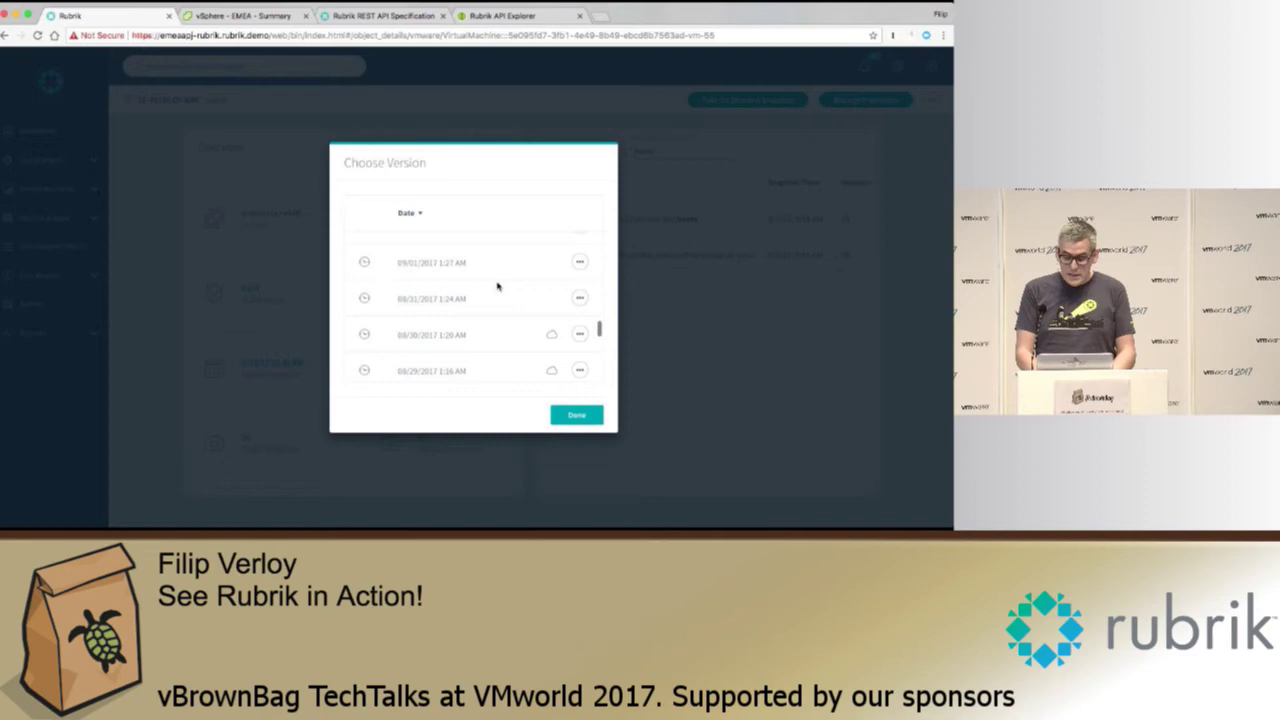
{"action": "scroll", "coordinate": [497, 286], "scroll_direction": "down", "scroll_amount": 1}
{"action": "mouse_move", "coordinate": [550, 316]}
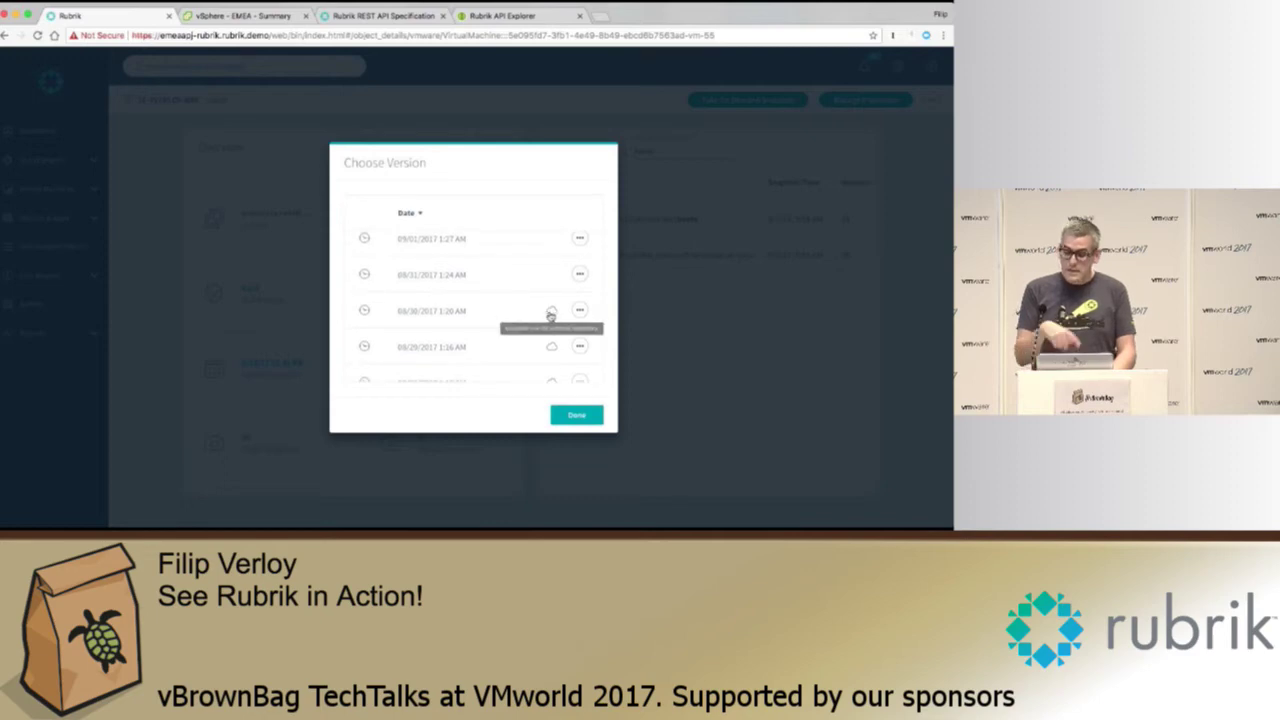
{"action": "left_click", "coordinate": [580, 310]}
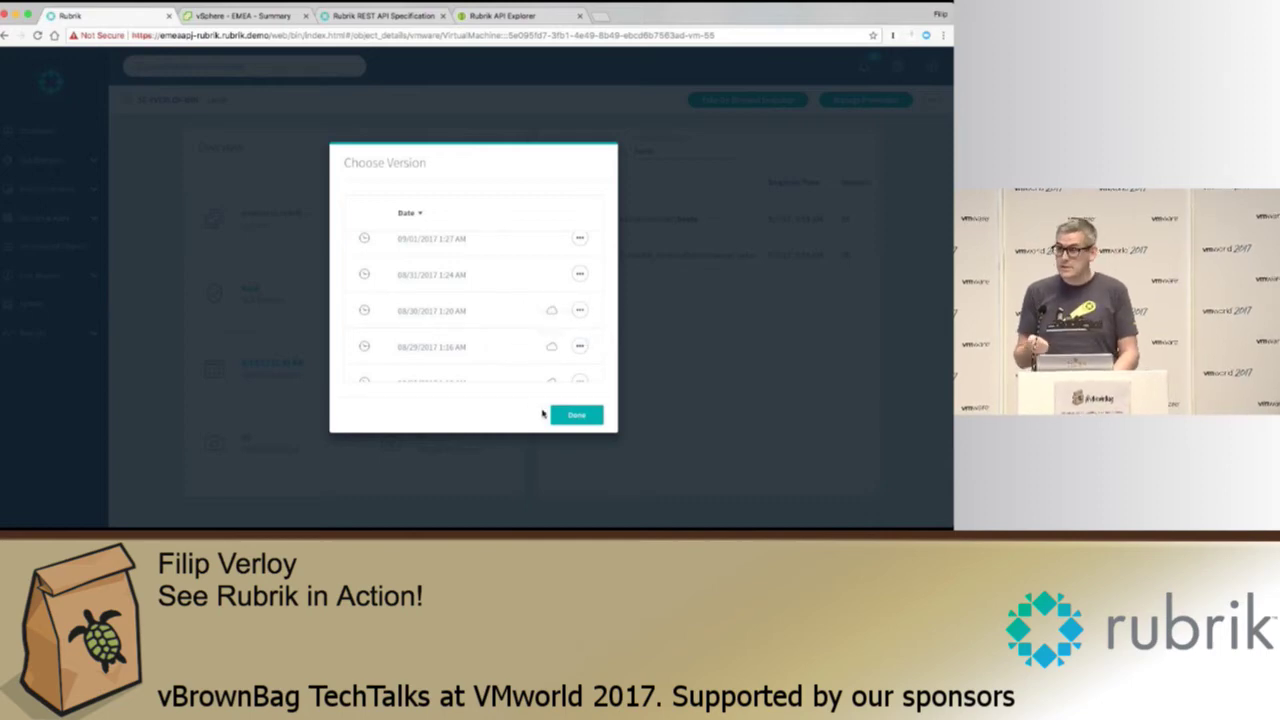
{"action": "left_click", "coordinate": [556, 415]}
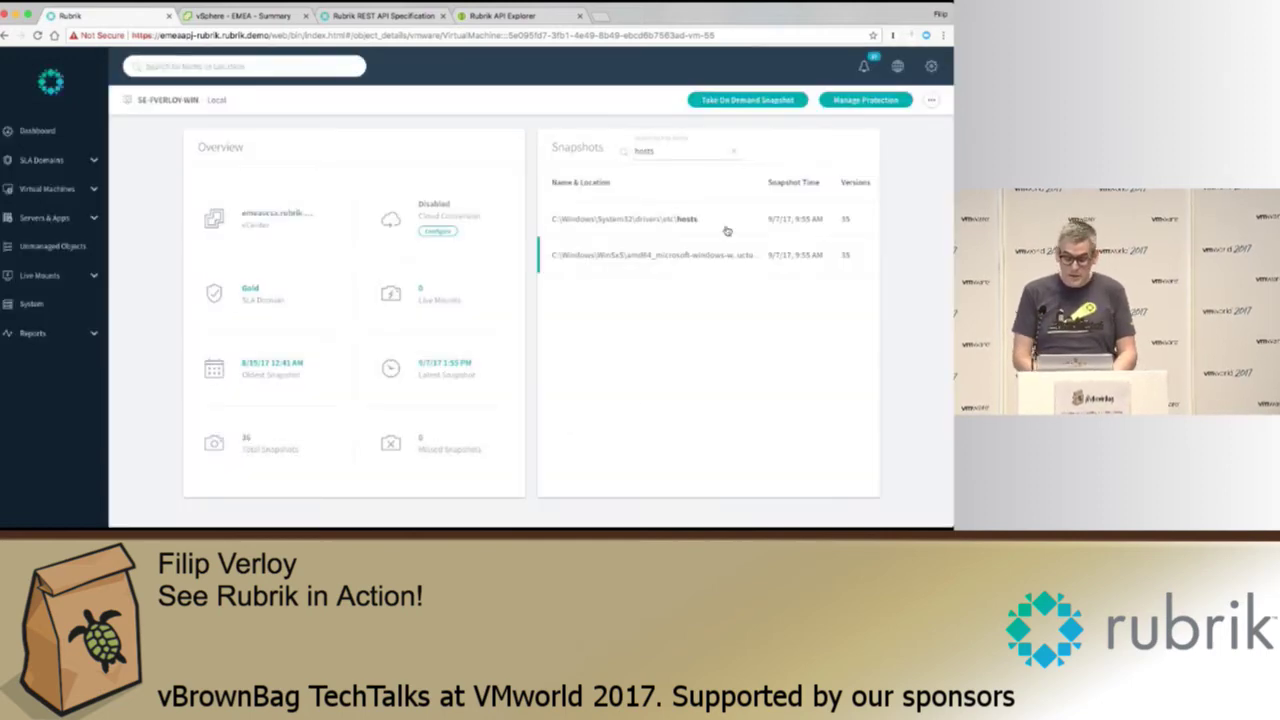
{"action": "left_click", "coordinate": [731, 155]}
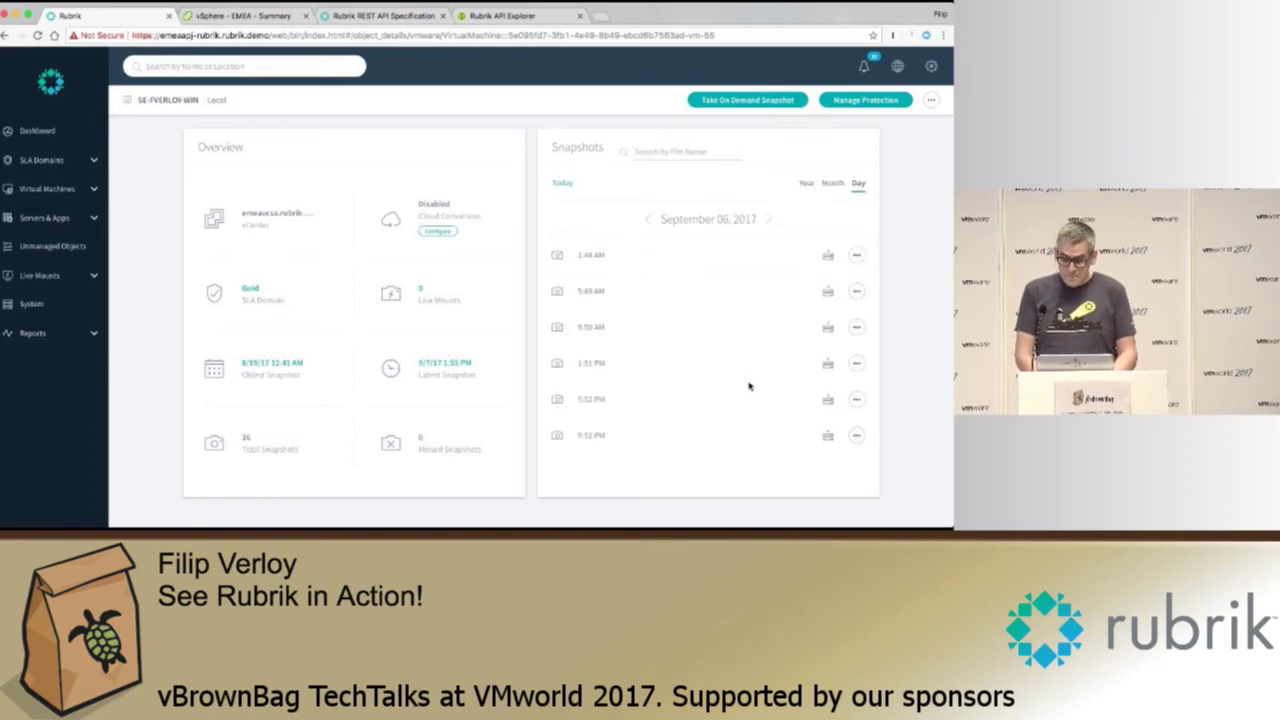
Live mount the September 06, 2017 5:52 PM snapshot on esx15.rubrik.demo with the mounted virtual machine powered on.
{"action": "left_click", "coordinate": [856, 399]}
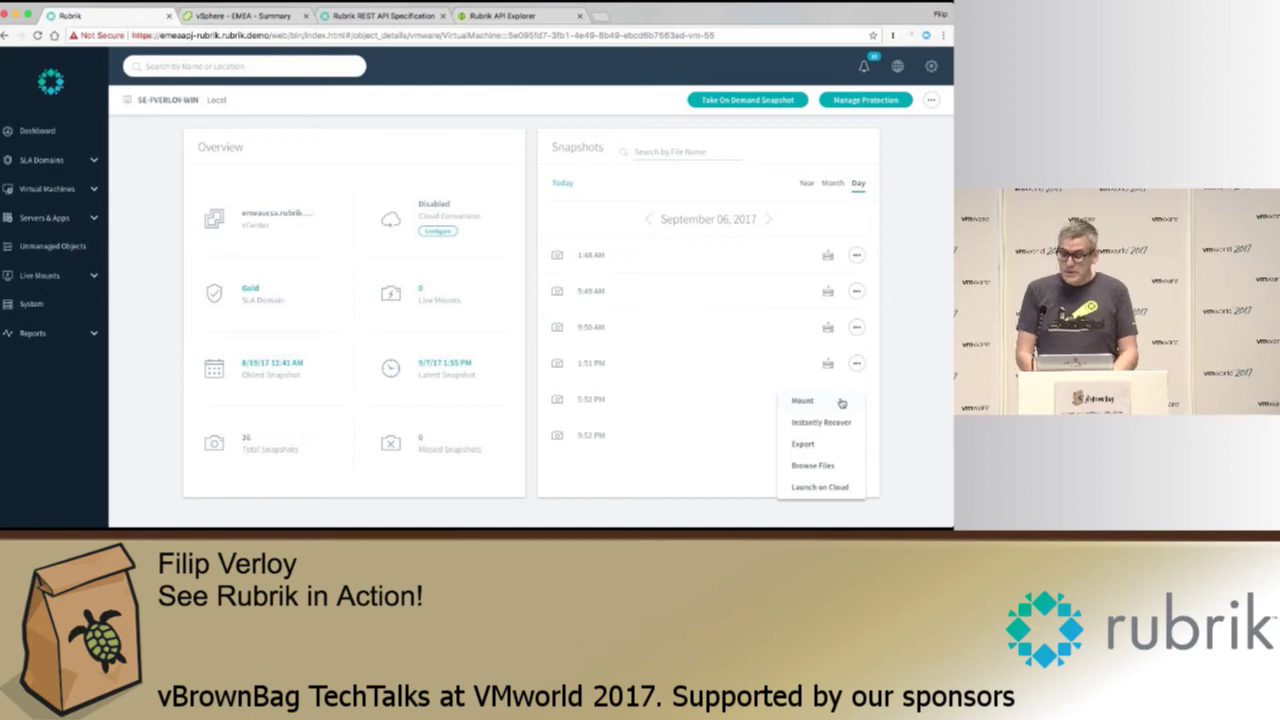
{"action": "left_click", "coordinate": [838, 401]}
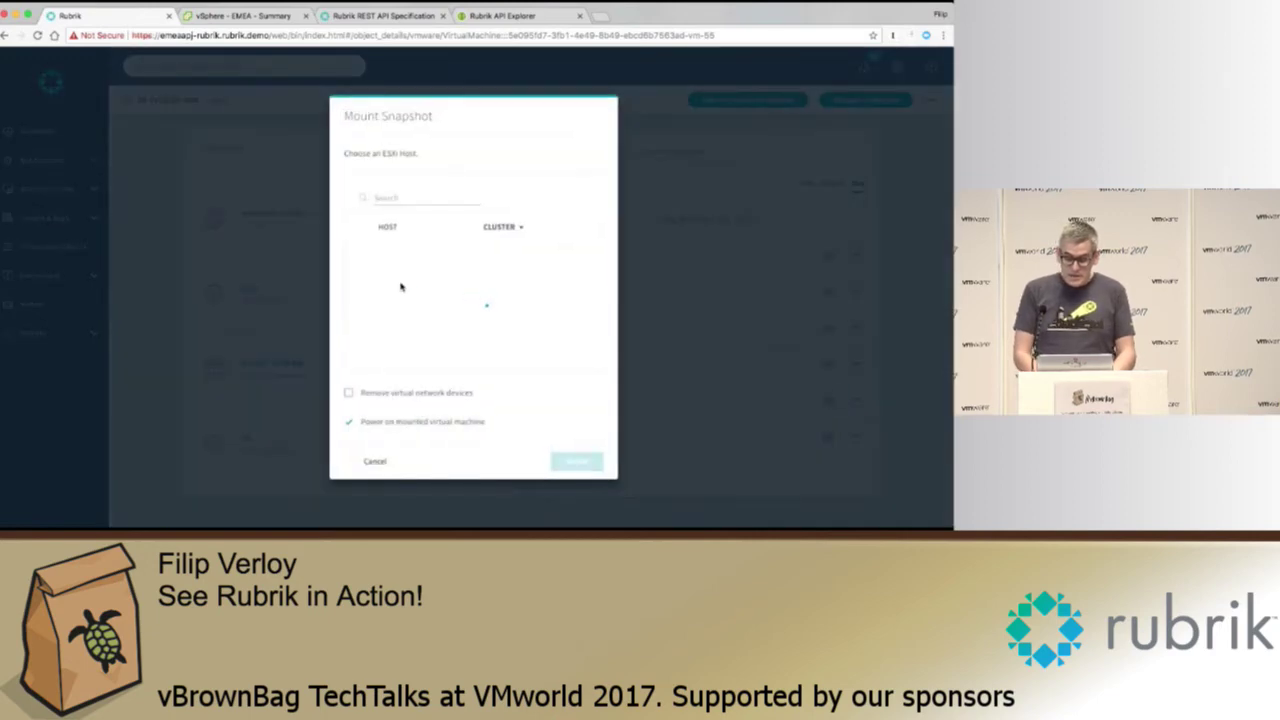
{"action": "left_click", "coordinate": [398, 304]}
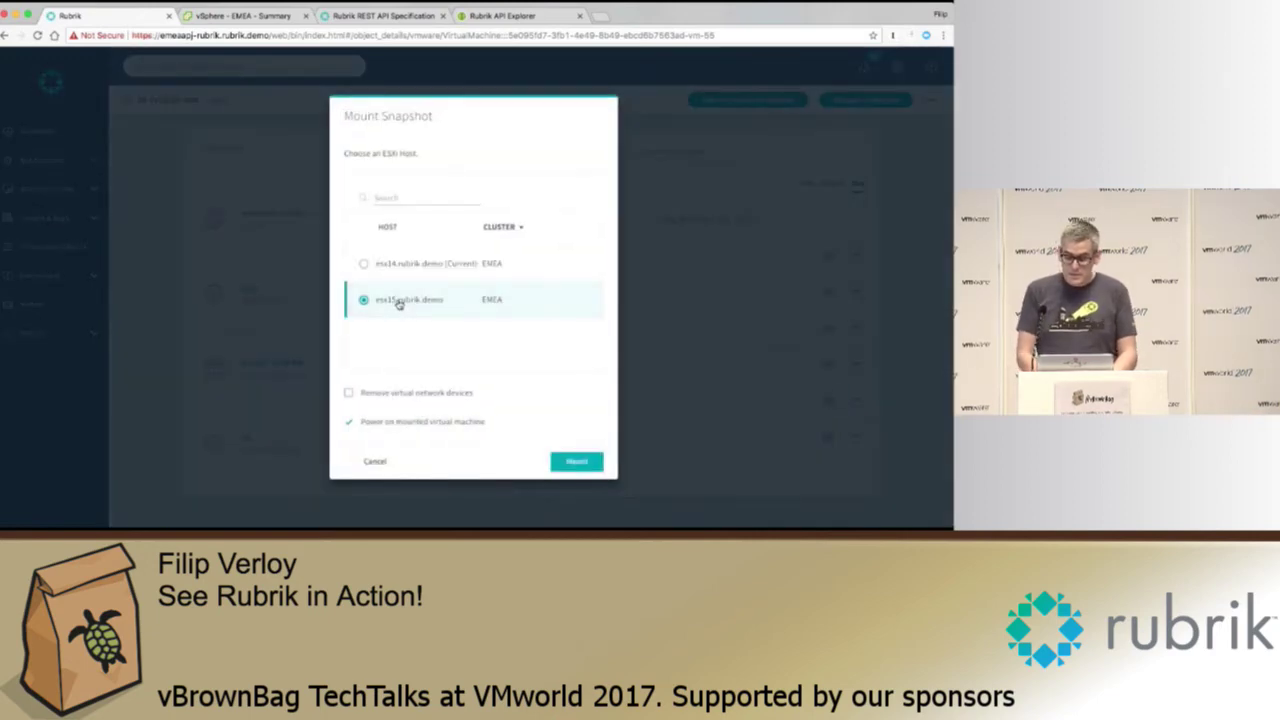
{"action": "left_click", "coordinate": [584, 466]}
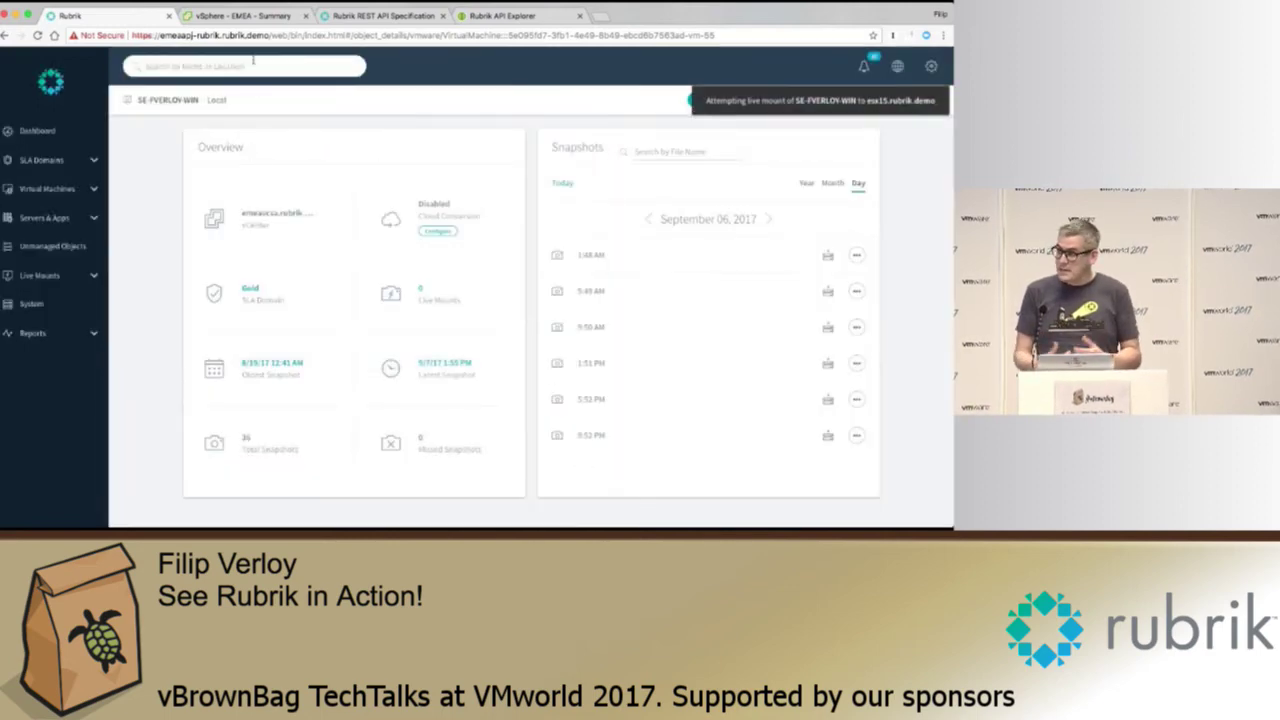
Check the mounted VM's power-on task in the vSphere Client with a wider Target column, and view the vSphere VM live mounts in Rubrik.
{"action": "left_click", "coordinate": [249, 22]}
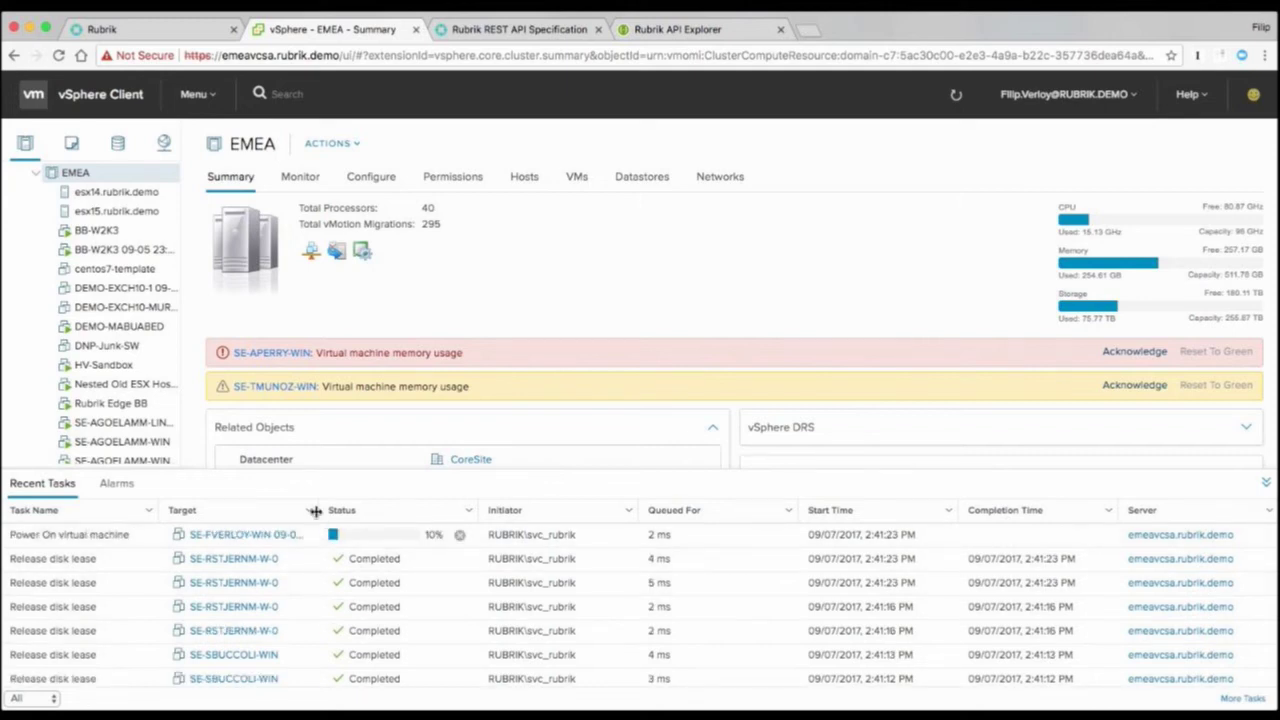
{"action": "left_click_drag", "start_coordinate": [325, 512], "coordinate": [423, 512]}
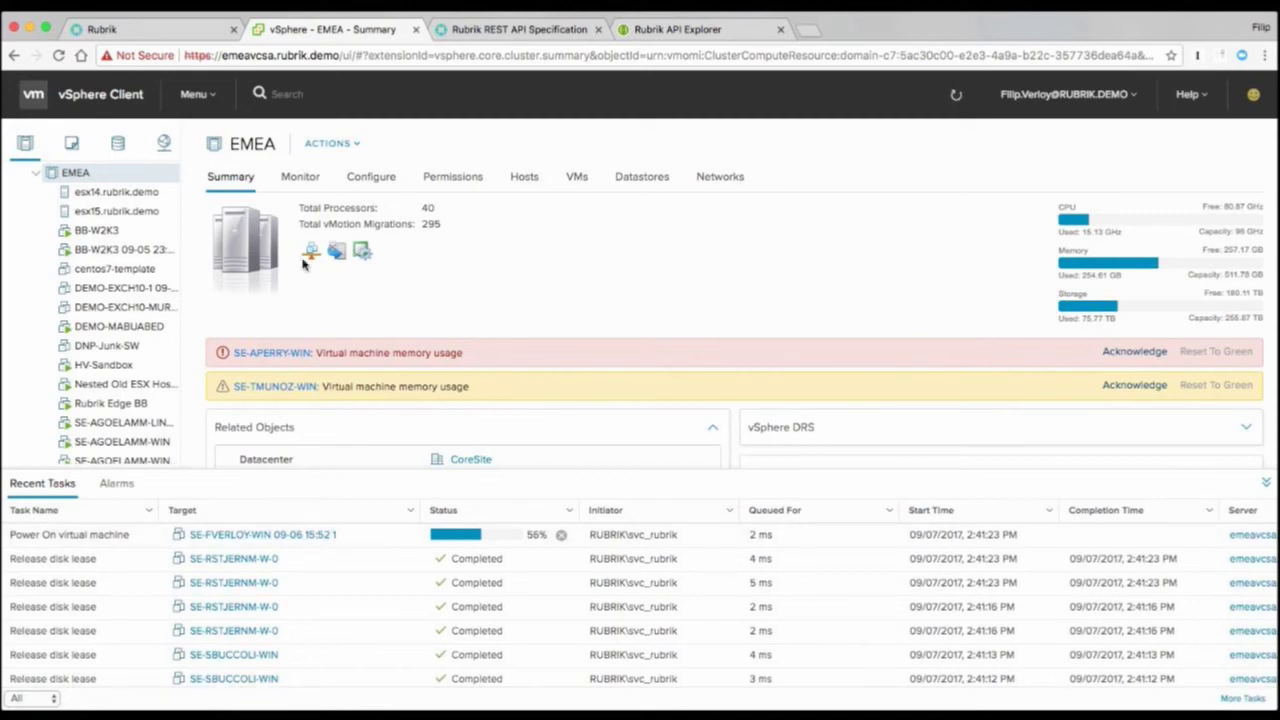
{"action": "left_click", "coordinate": [180, 34]}
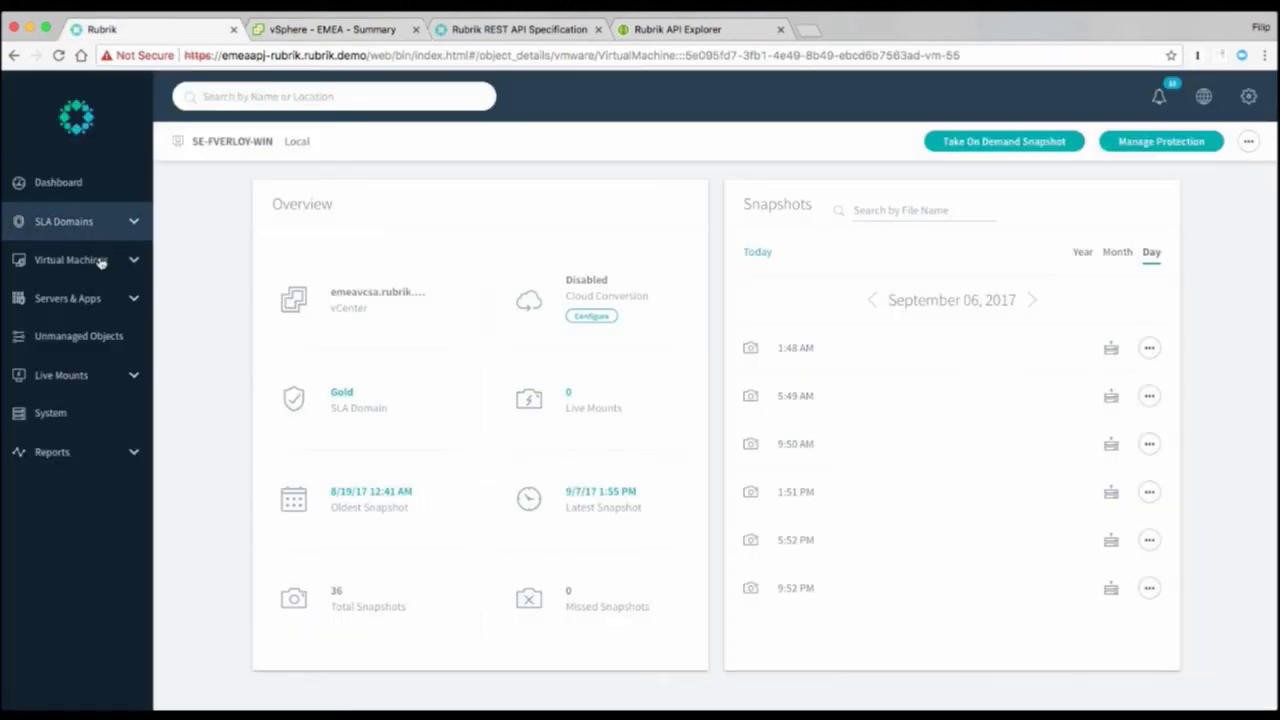
{"action": "left_click", "coordinate": [95, 374]}
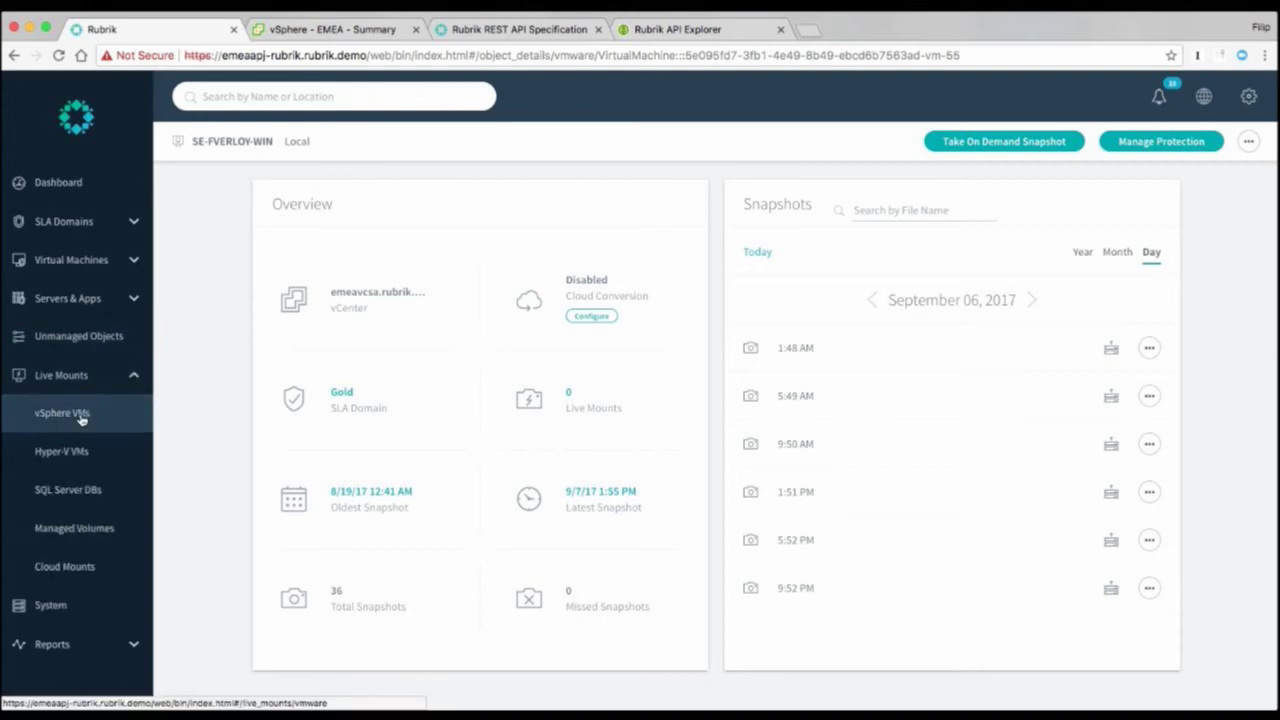
{"action": "left_click", "coordinate": [81, 416]}
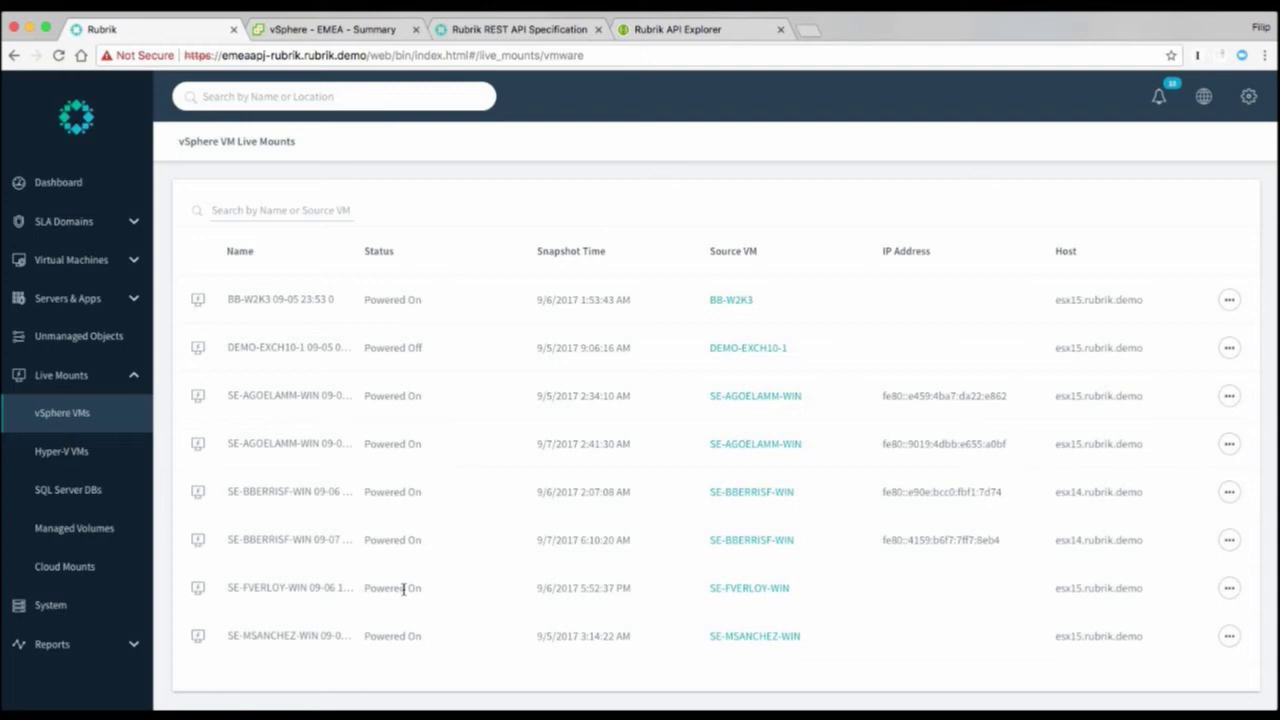
In the vSphere Client, open the mounted VM from its power-on task, examine its datastore and return to Rubrik.
{"action": "left_click", "coordinate": [305, 30]}
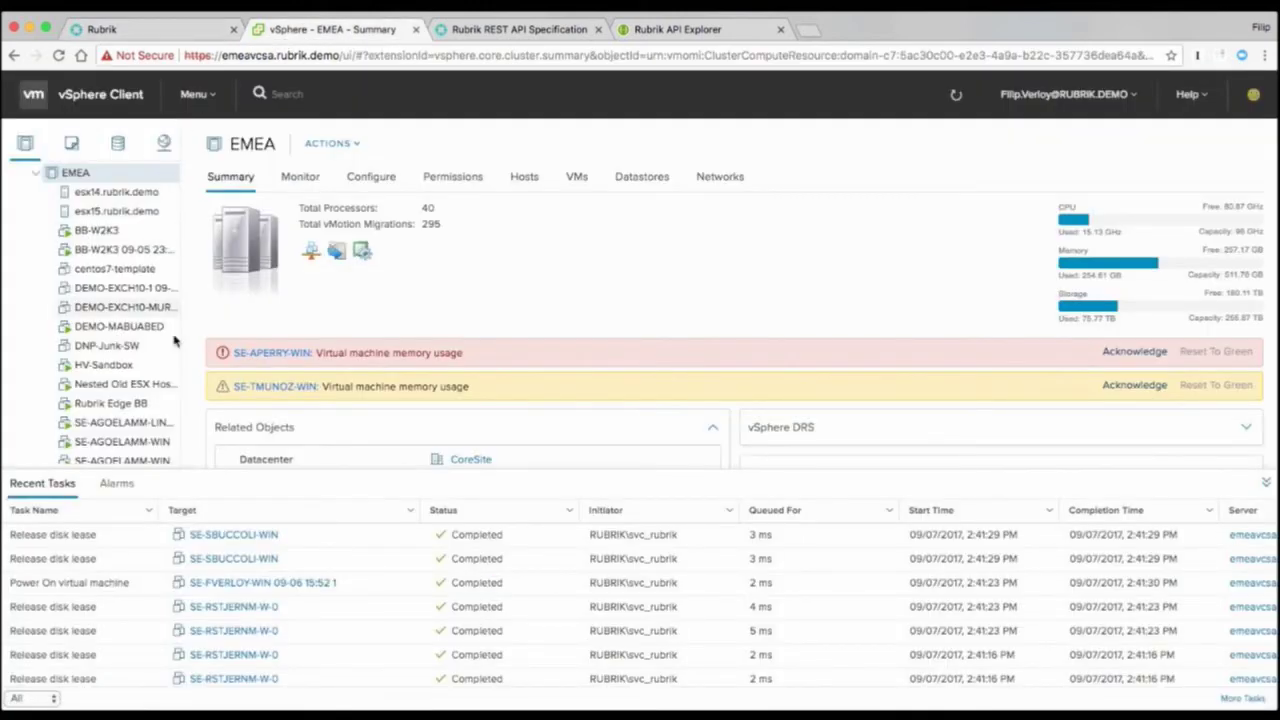
{"action": "left_click", "coordinate": [265, 584]}
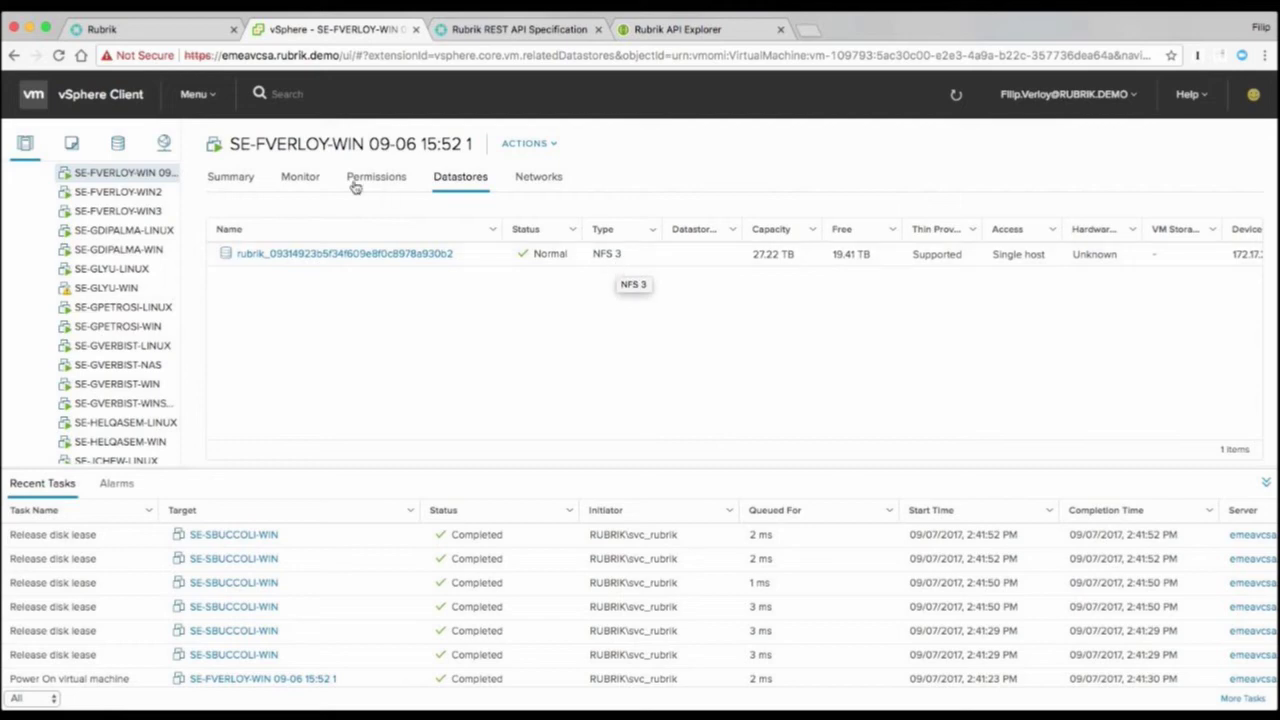
{"action": "left_click", "coordinate": [149, 35]}
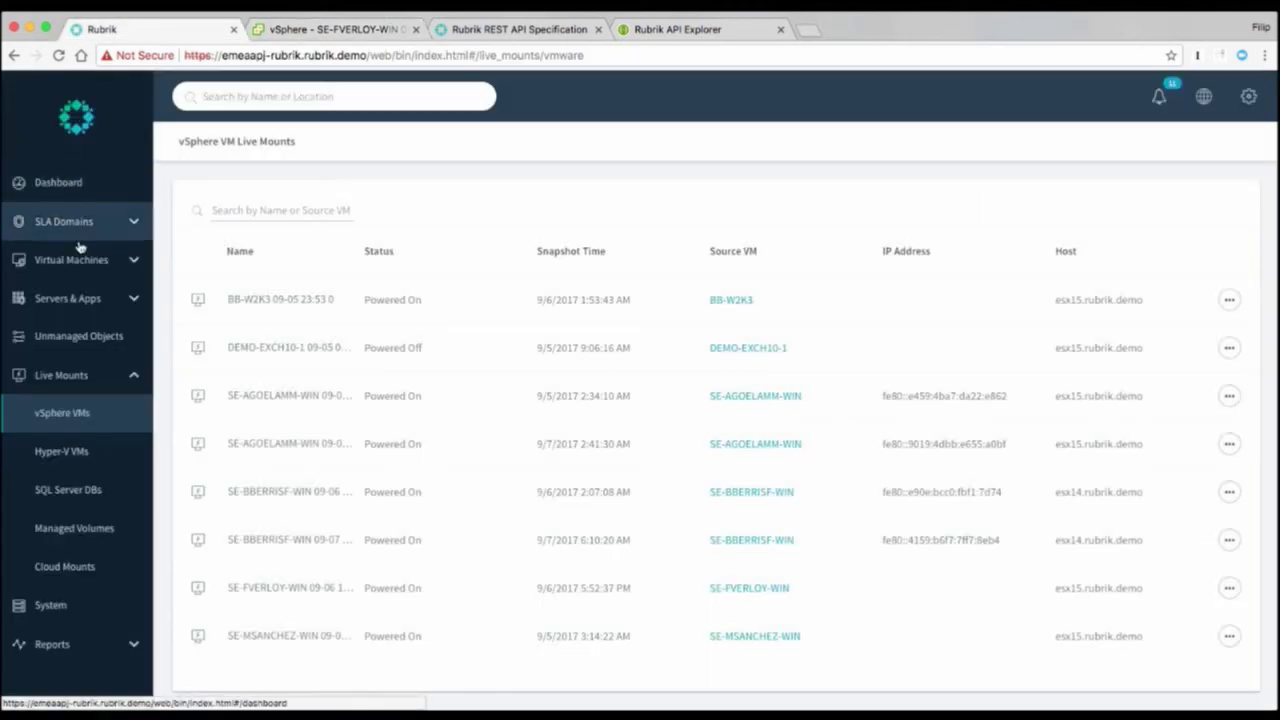
Open the details of the SE-FVERLOY-LINUX host from the Linux hosts list.
{"action": "left_click", "coordinate": [124, 380]}
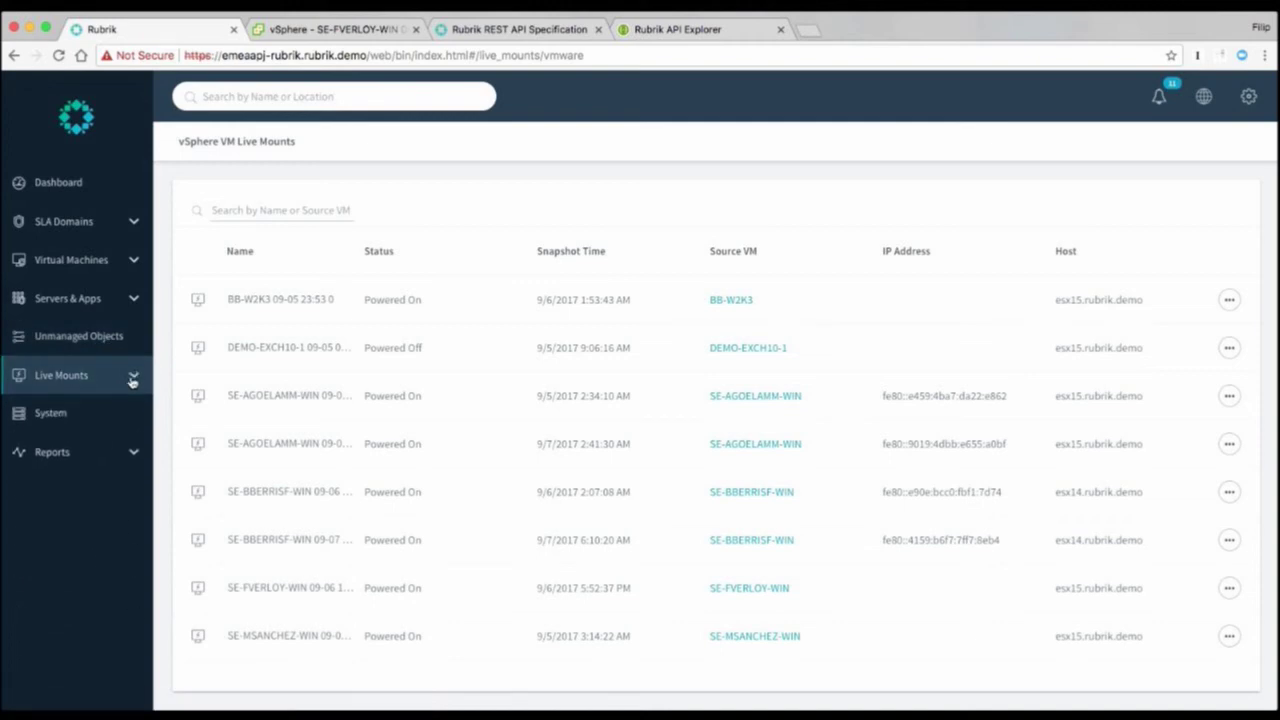
{"action": "left_click", "coordinate": [131, 302]}
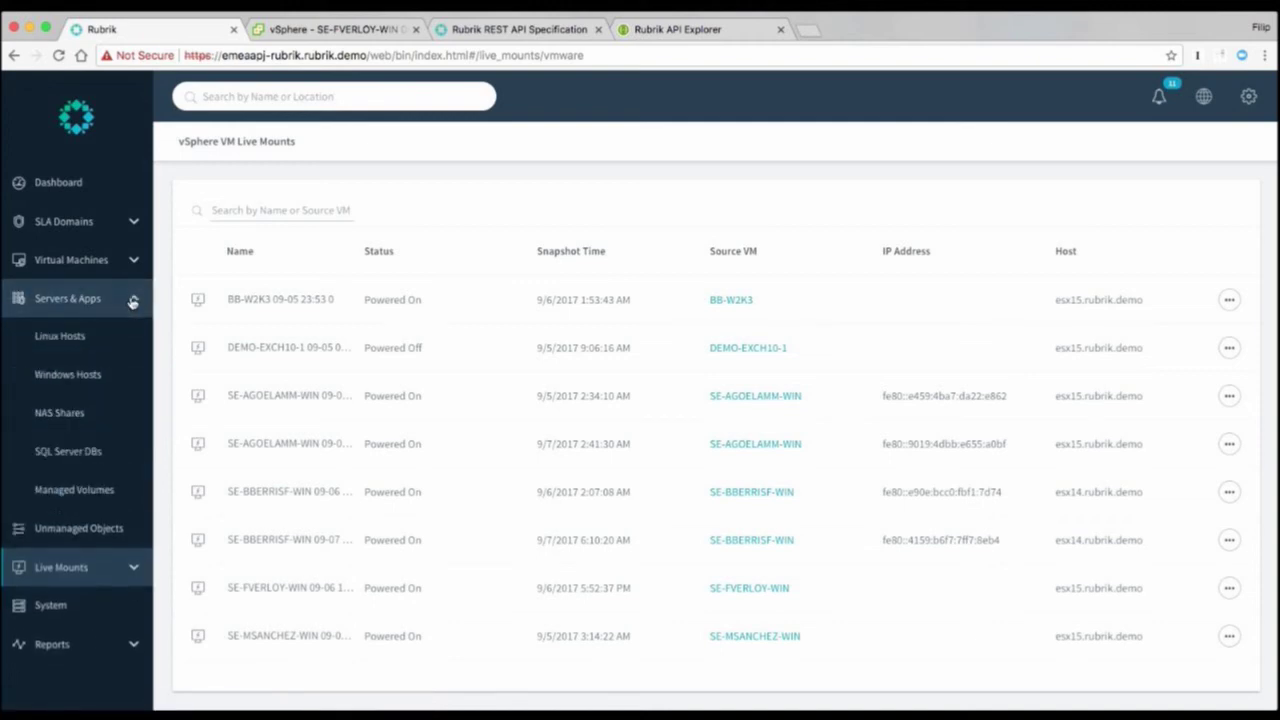
{"action": "left_click", "coordinate": [112, 343]}
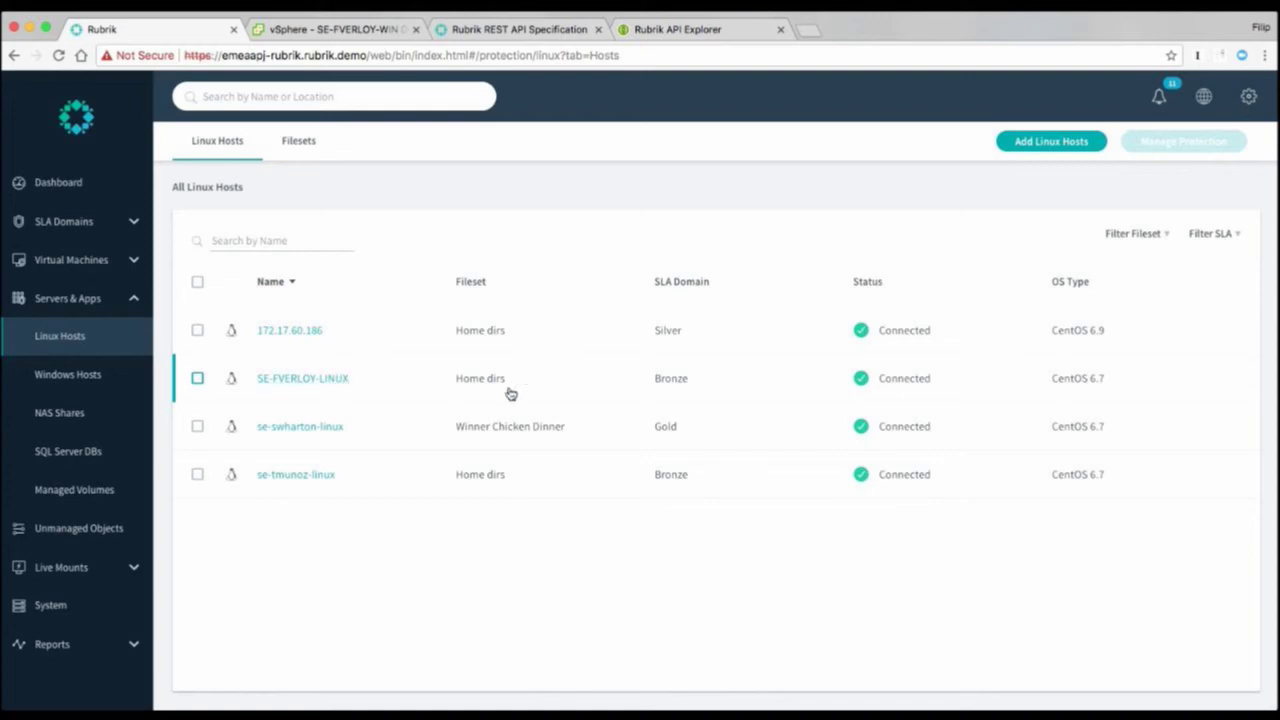
{"action": "mouse_move", "coordinate": [670, 388]}
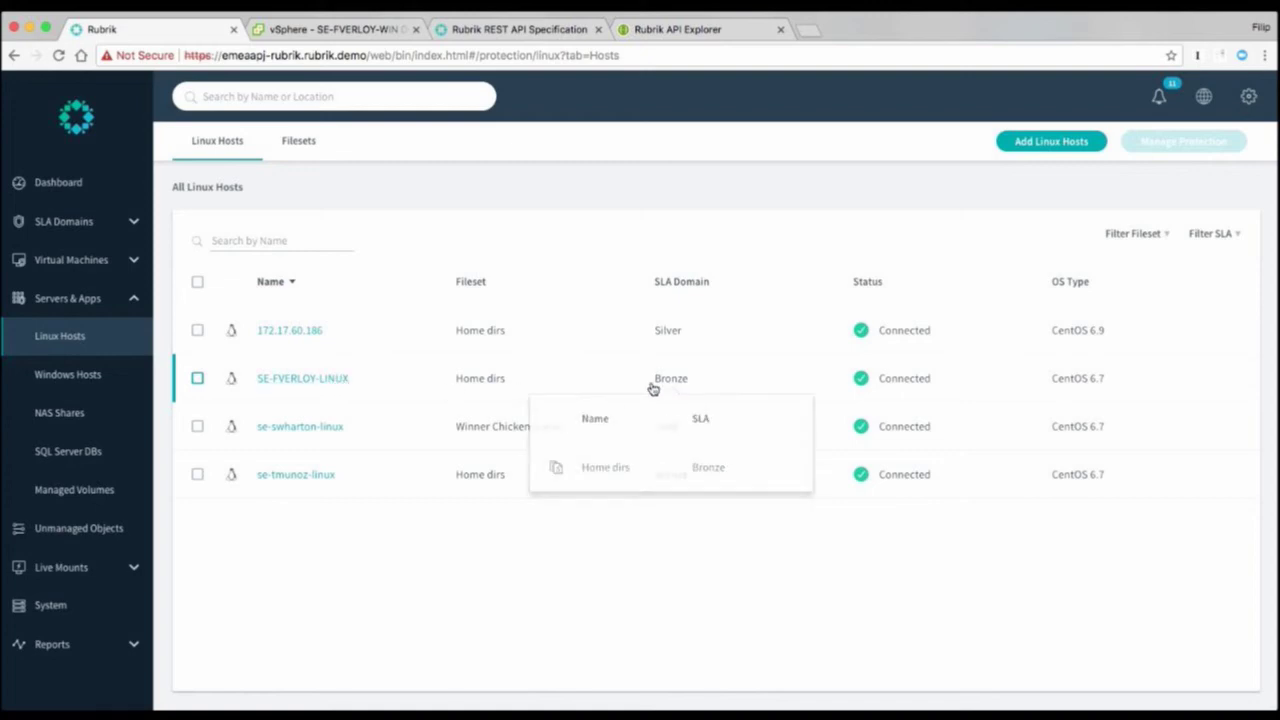
{"action": "left_click", "coordinate": [325, 382]}
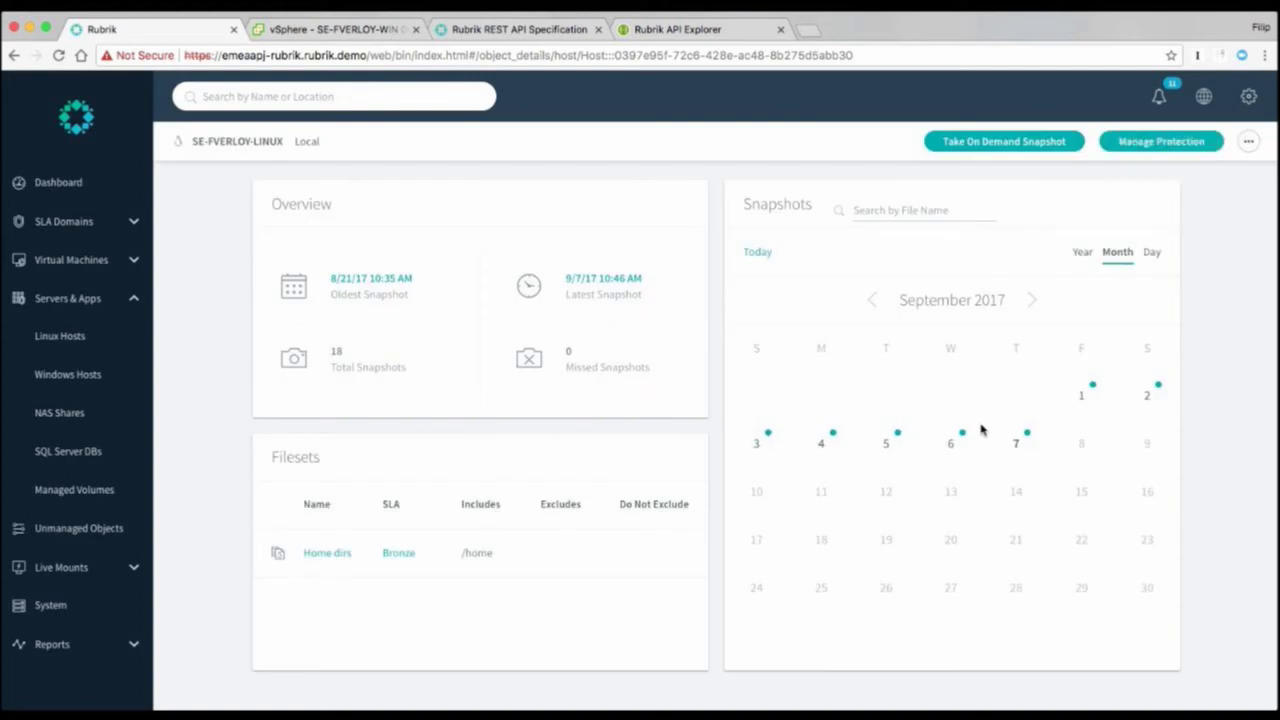
Browse the host's September 06, 2017 10:46 AM Home dirs snapshot for file recovery, down to the home/rubrik folder.
{"action": "left_click", "coordinate": [955, 442]}
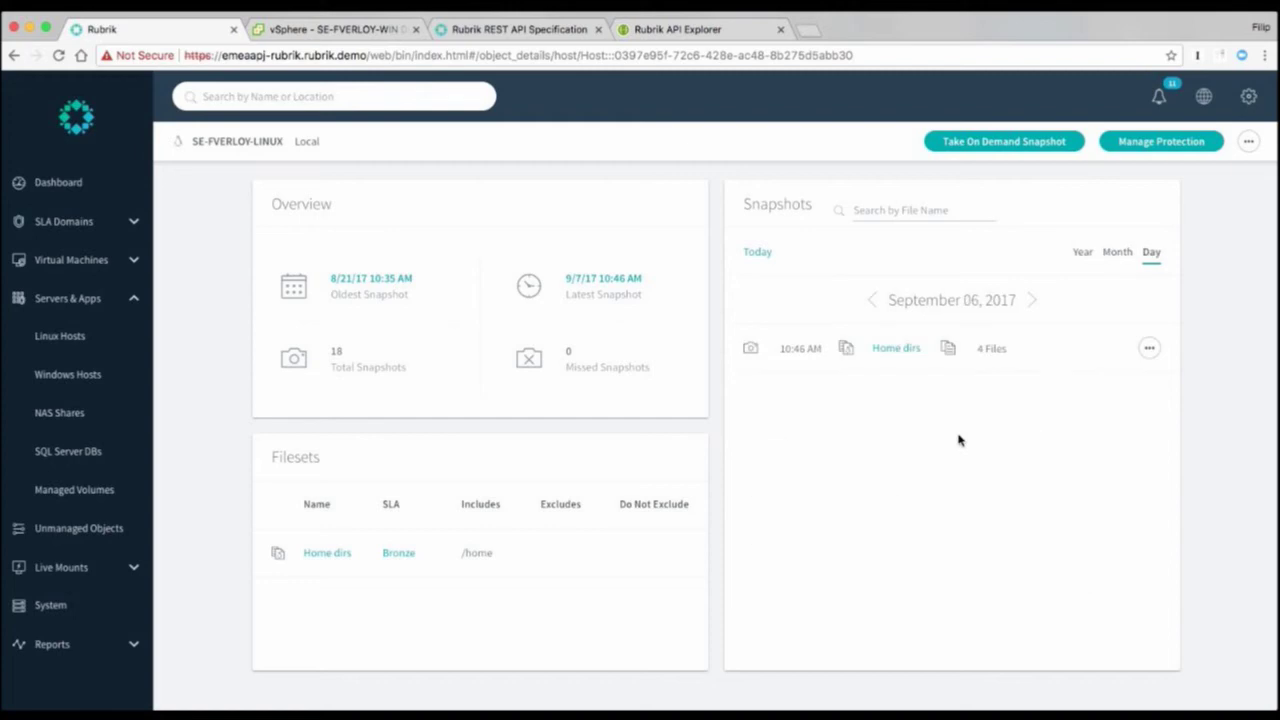
{"action": "left_click", "coordinate": [1150, 350]}
{"action": "left_click", "coordinate": [1112, 350]}
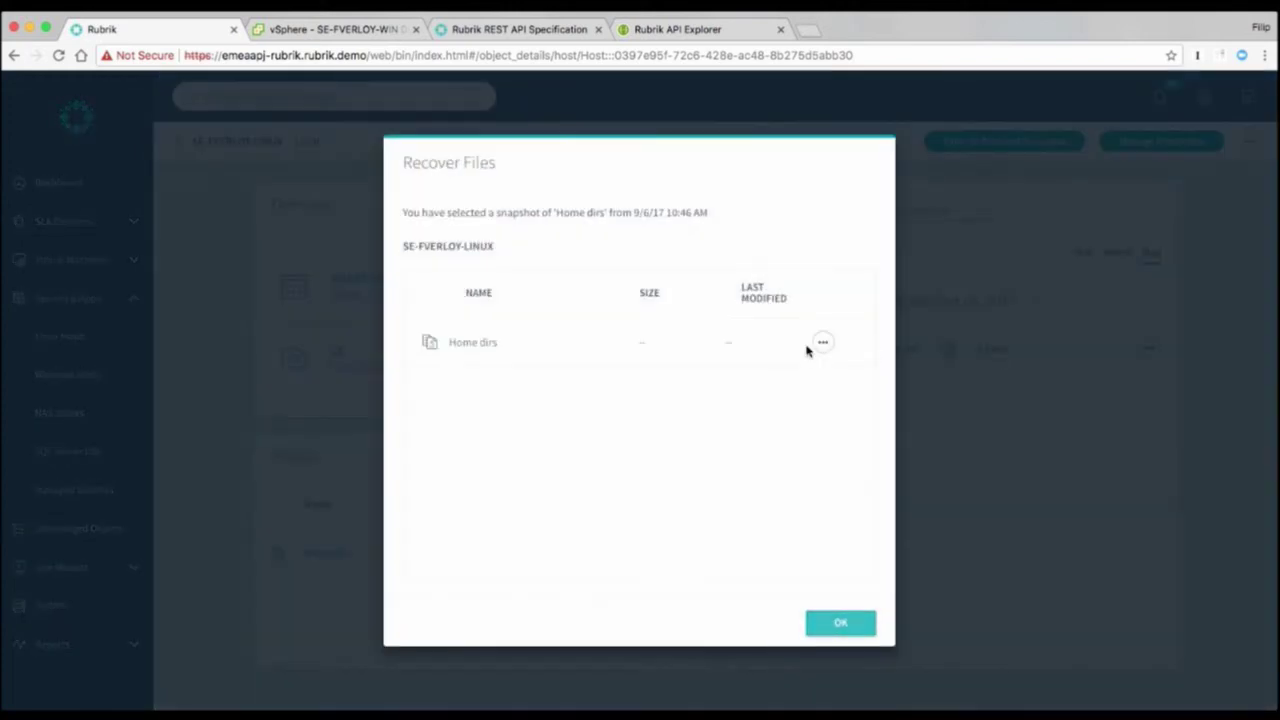
{"action": "left_click", "coordinate": [472, 349]}
{"action": "left_click", "coordinate": [470, 348]}
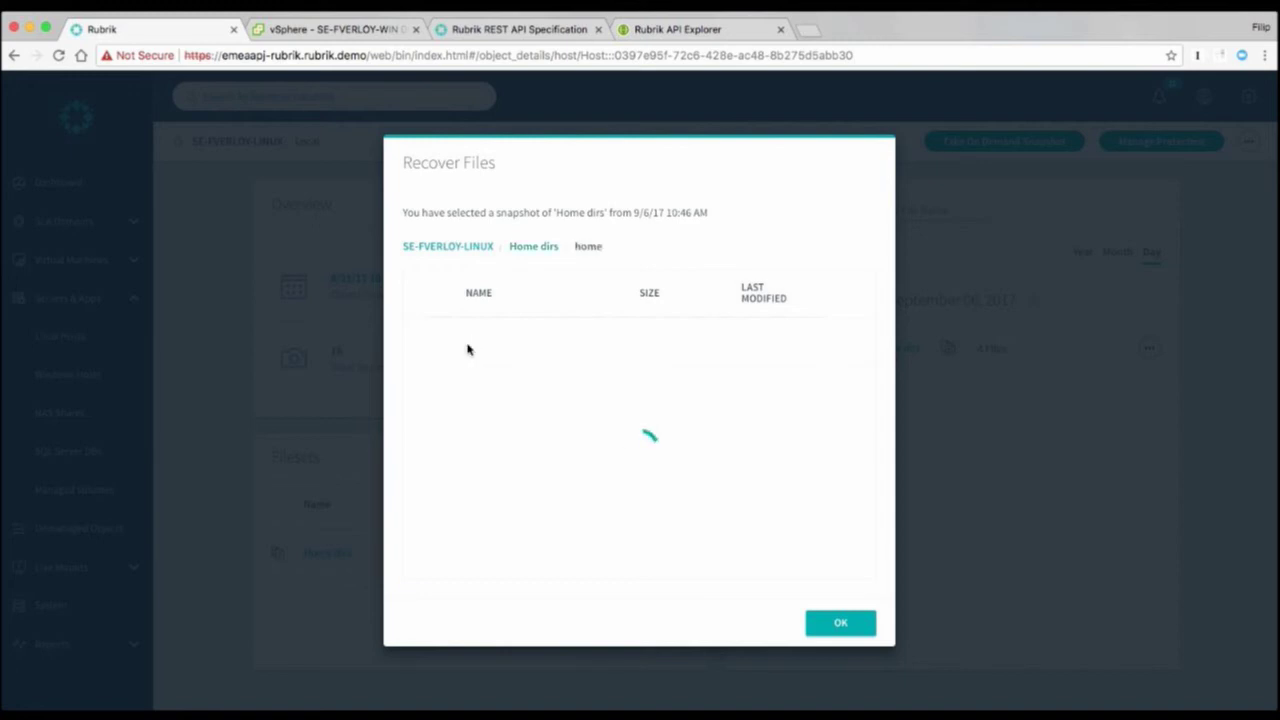
{"action": "left_click", "coordinate": [464, 343]}
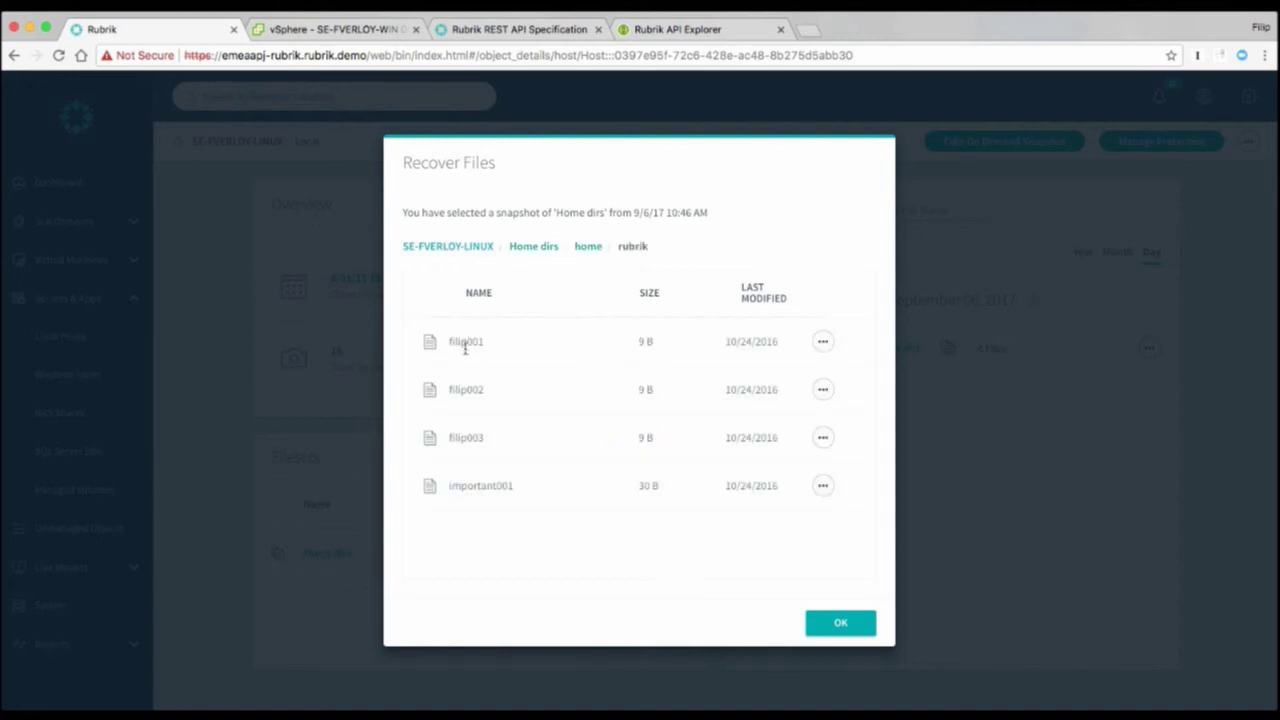
Restore the important001 file from this snapshot, overwriting the original.
{"action": "left_click", "coordinate": [828, 489]}
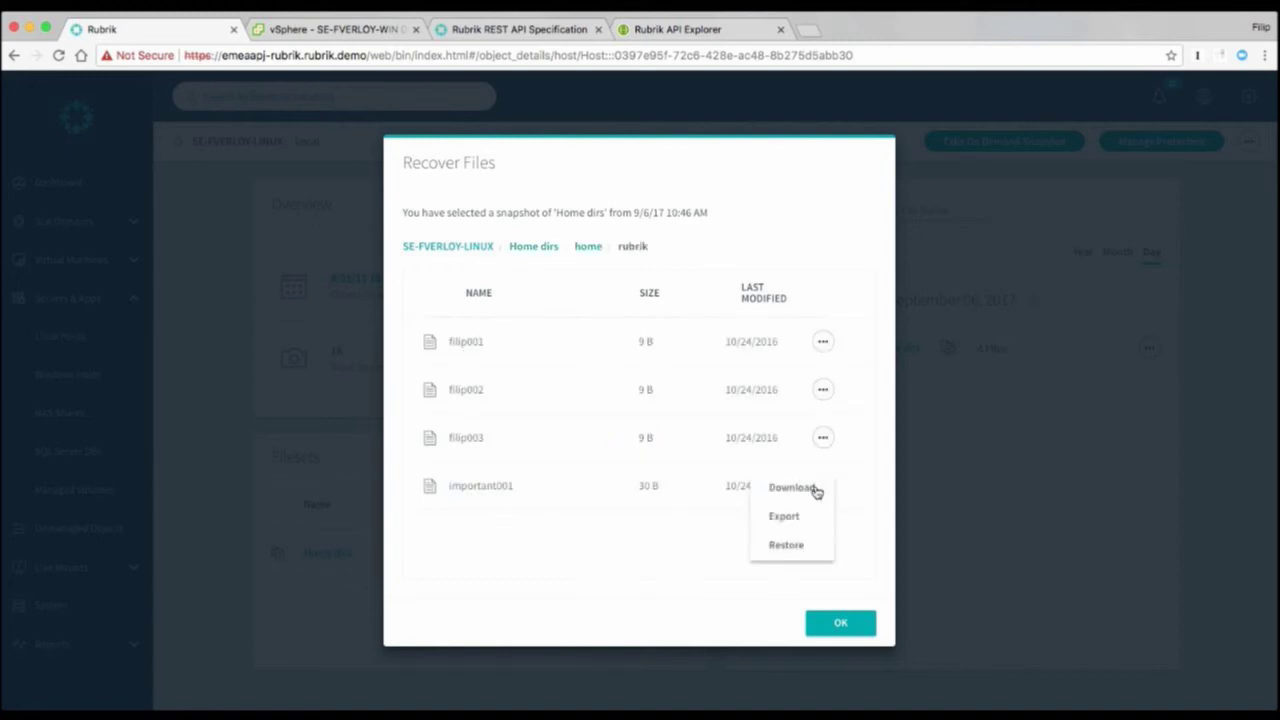
{"action": "left_click", "coordinate": [805, 543]}
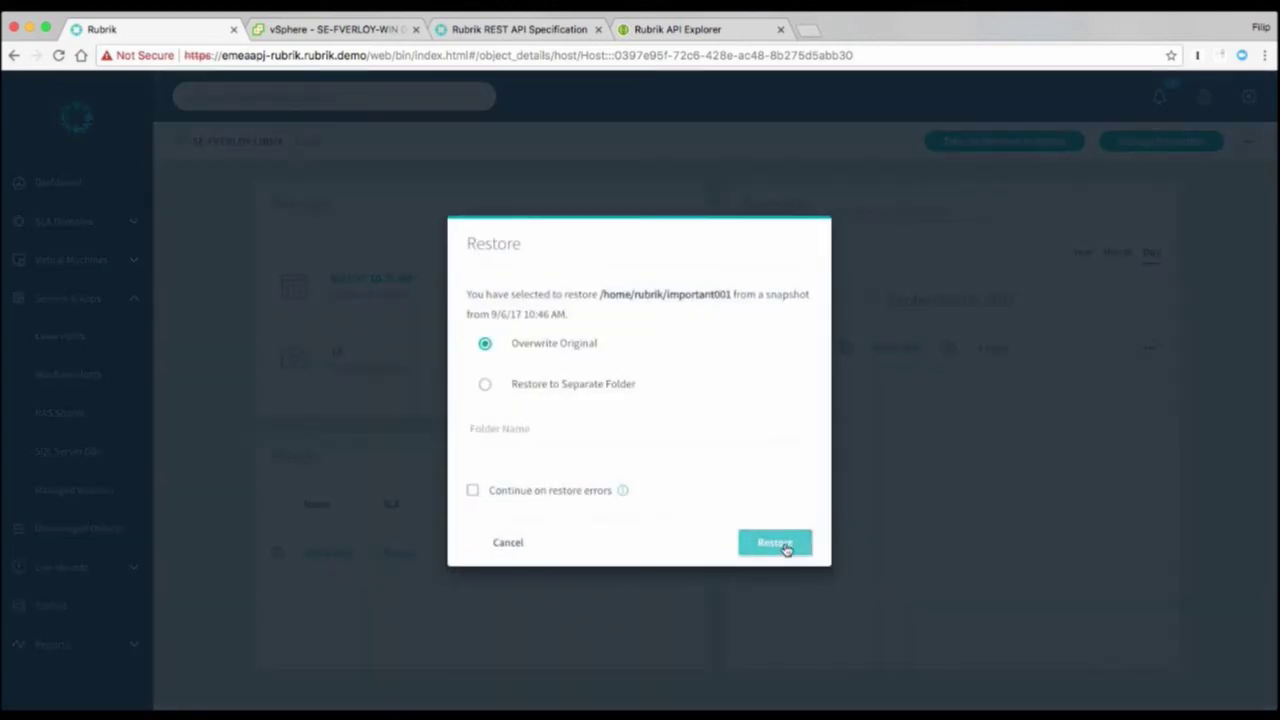
{"action": "left_click", "coordinate": [775, 543]}
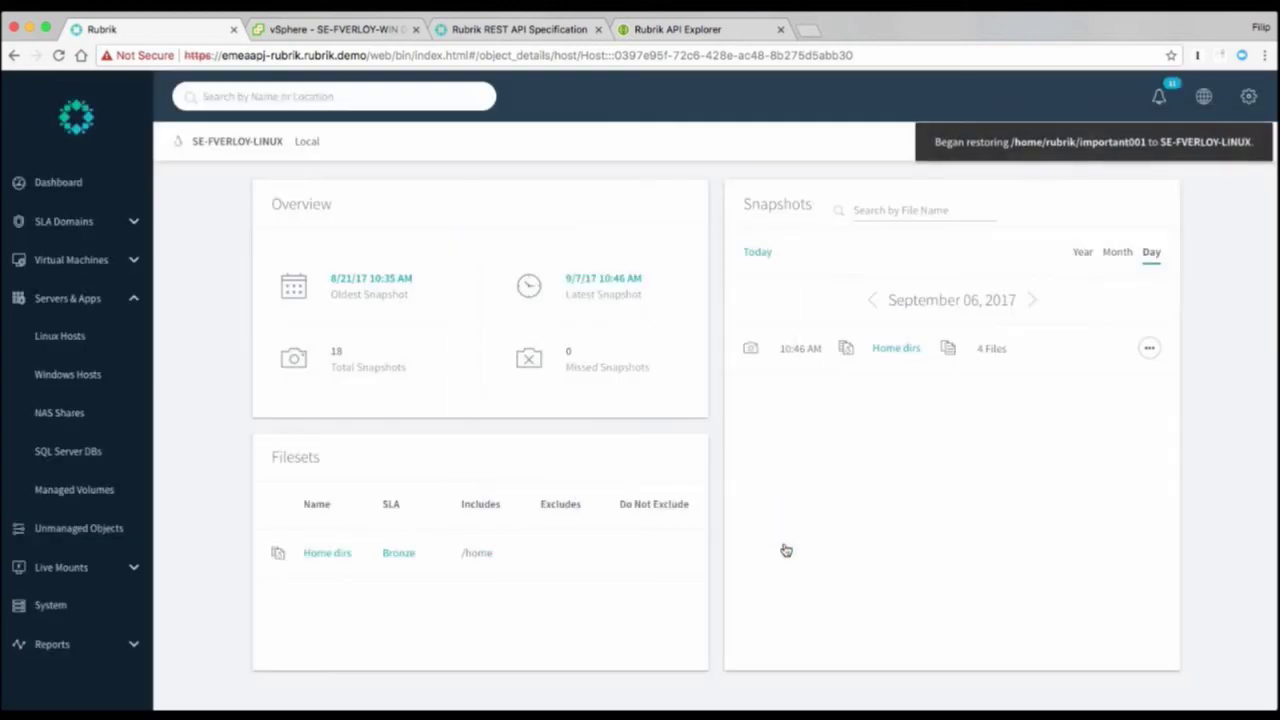
Search the host's snapshots for "important", examine the versions and recovery options of important001, and clear the search.
{"action": "left_click", "coordinate": [911, 210]}
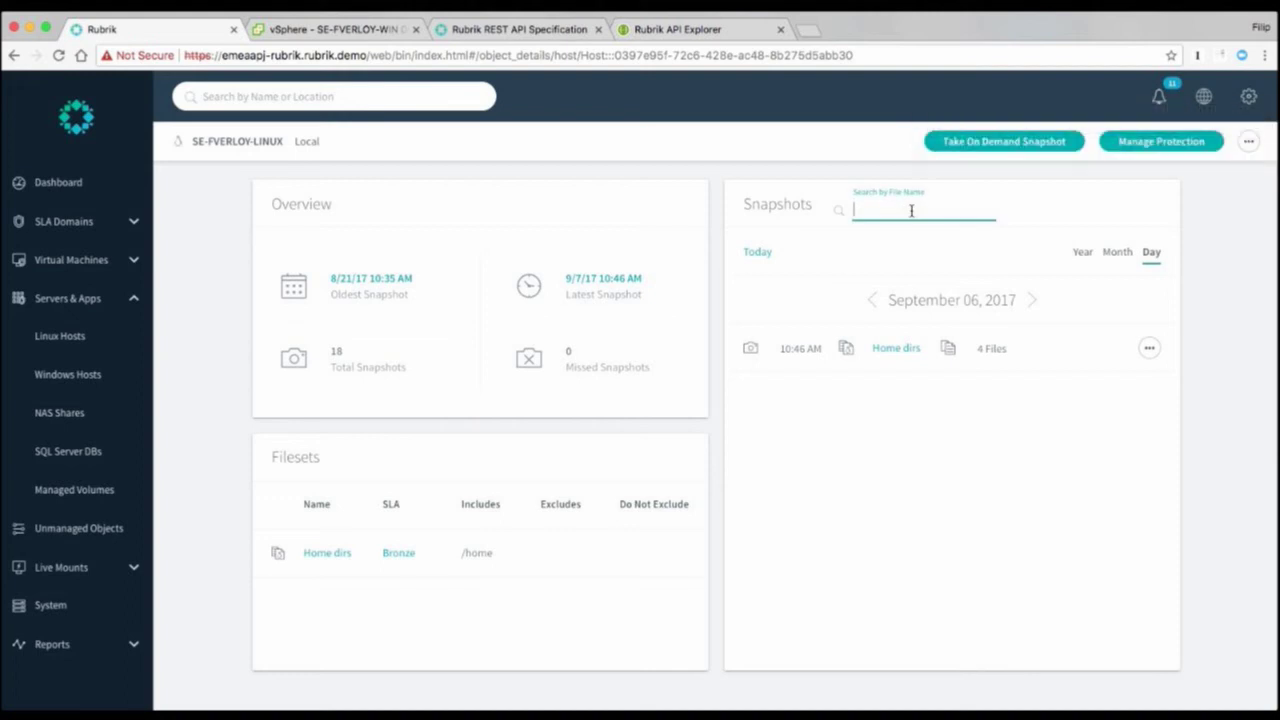
{"action": "type", "text": "important"}
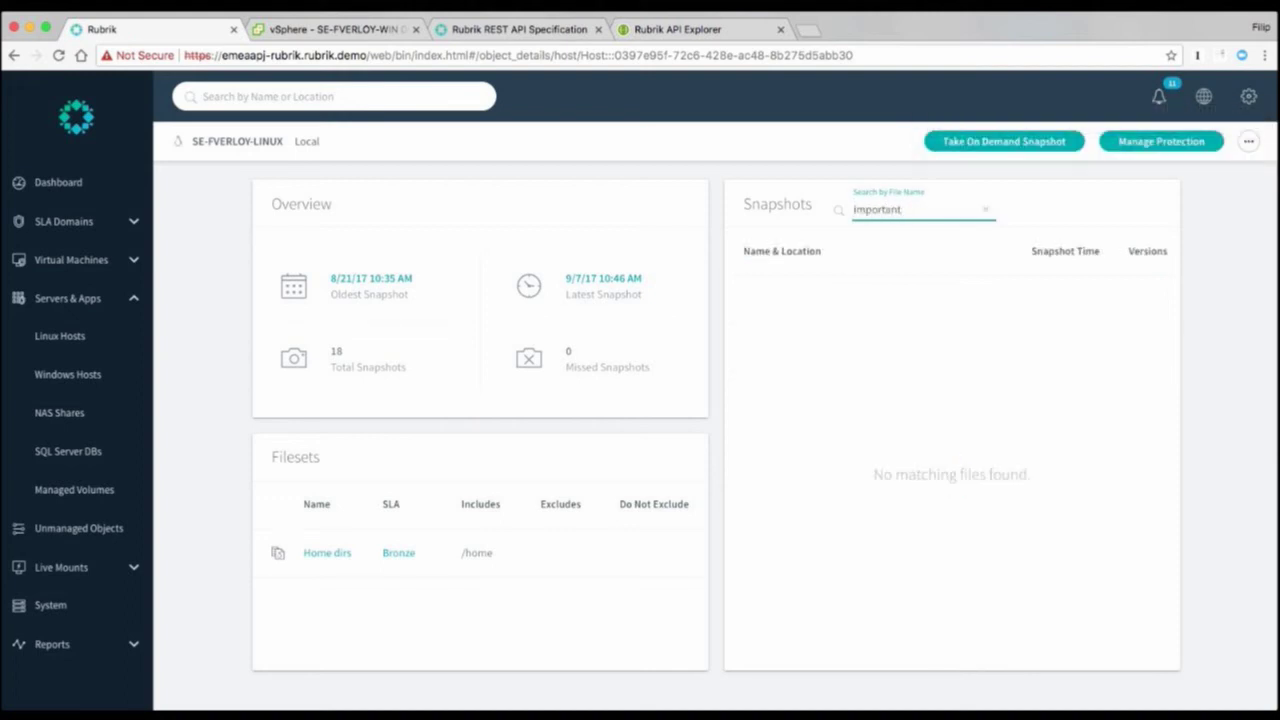
{"action": "left_click", "coordinate": [886, 315]}
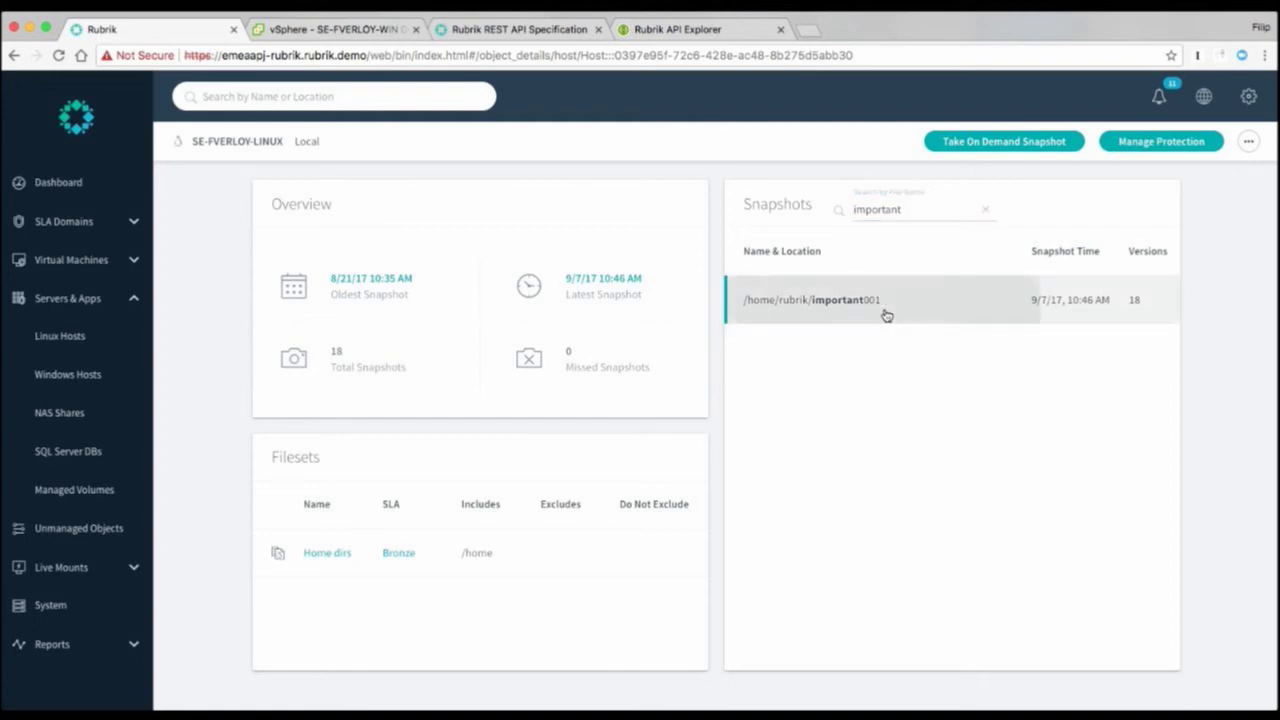
{"action": "scroll", "coordinate": [684, 420], "scroll_direction": "down", "scroll_amount": 5}
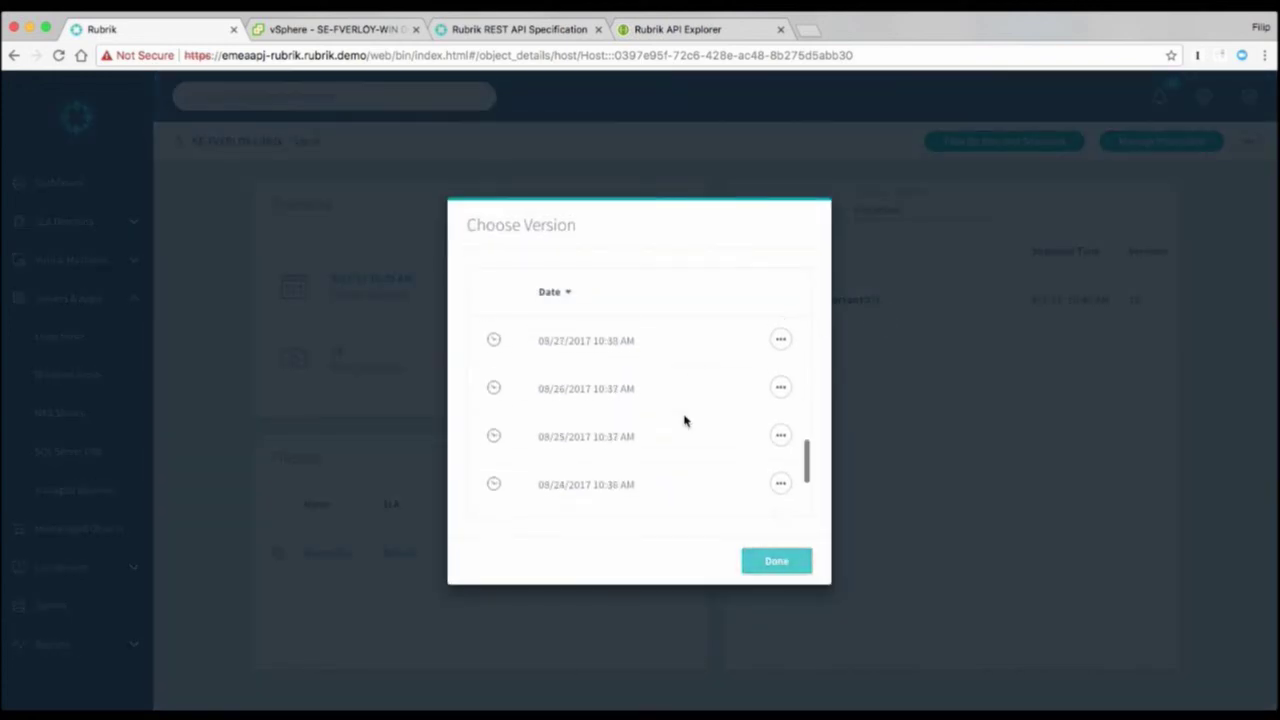
{"action": "scroll", "coordinate": [700, 421], "scroll_direction": "down", "scroll_amount": 2}
{"action": "left_click", "coordinate": [780, 435]}
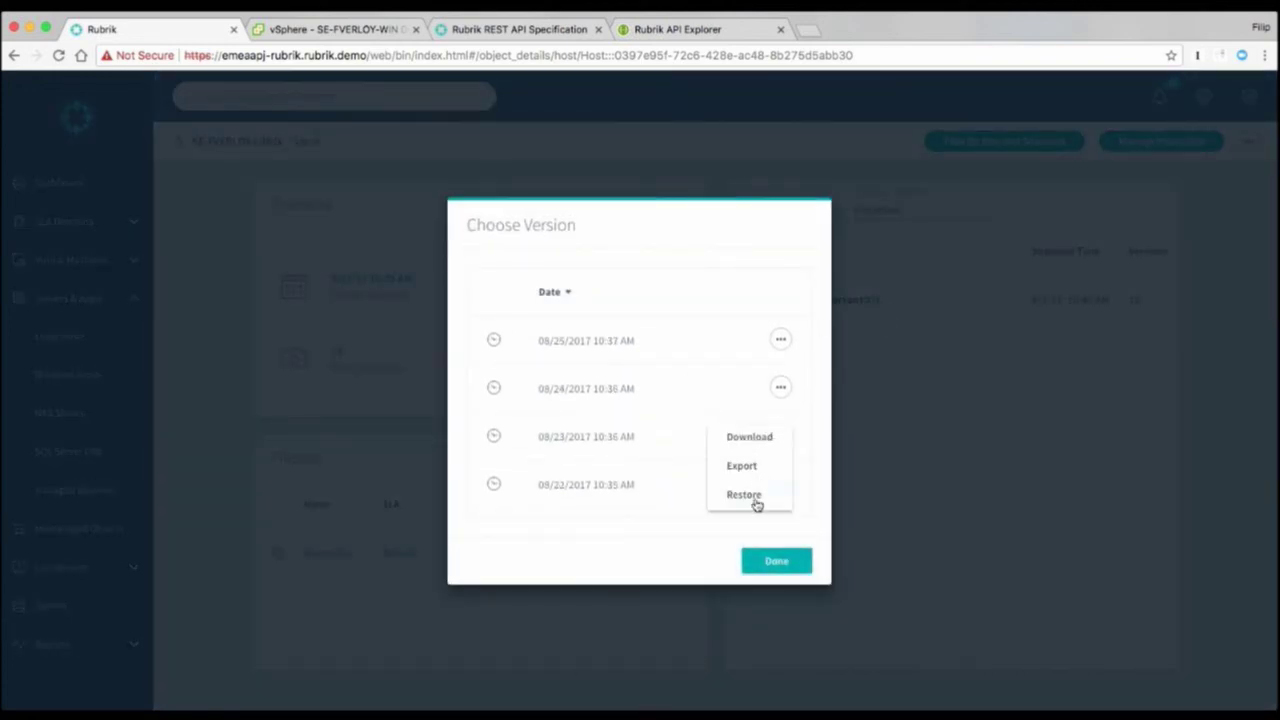
{"action": "left_click", "coordinate": [778, 562]}
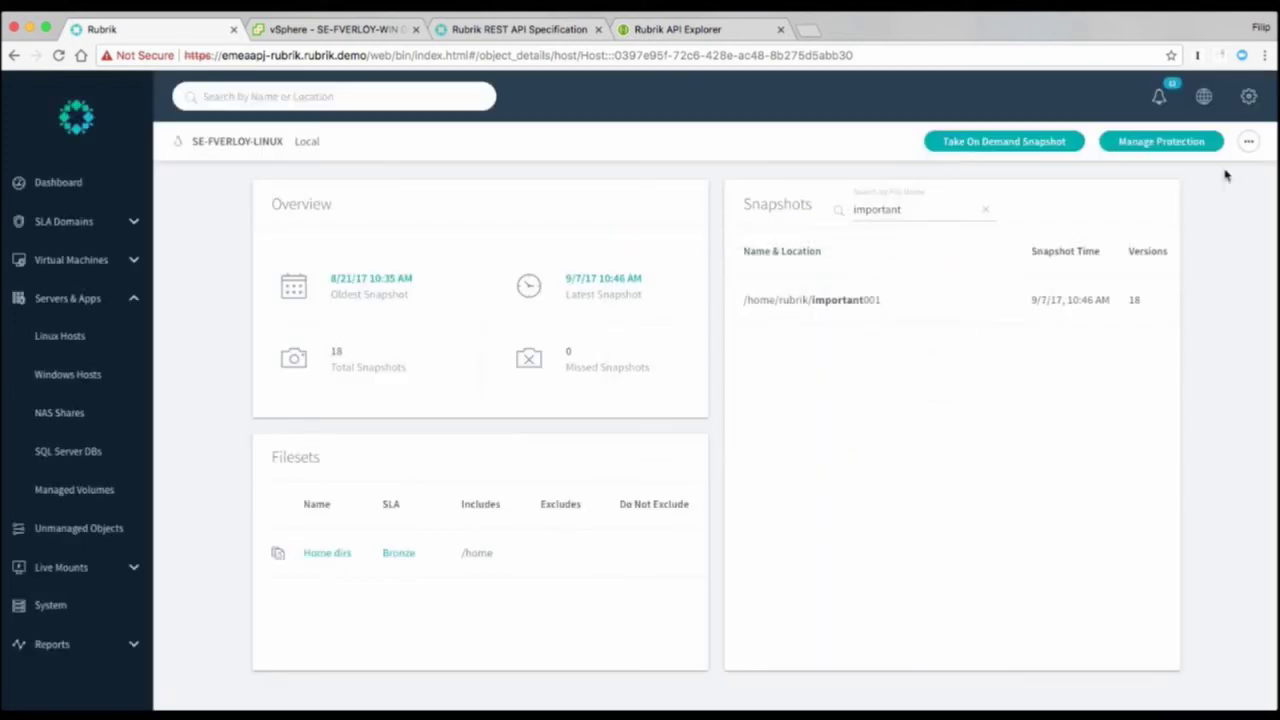
{"action": "left_click", "coordinate": [986, 216]}
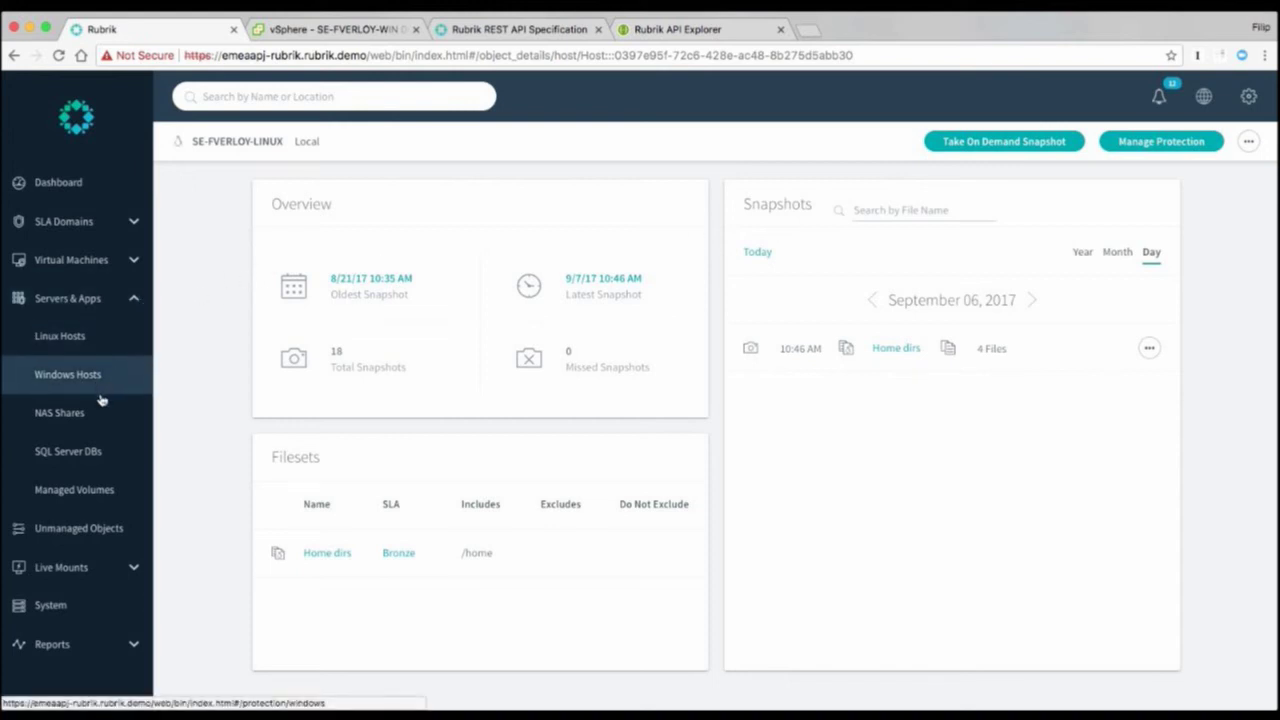
Open the RubrikSQL database in the SQLEXPRESS instance of the SE-FVERLOY-WIN SQL Server host.
{"action": "left_click", "coordinate": [96, 452]}
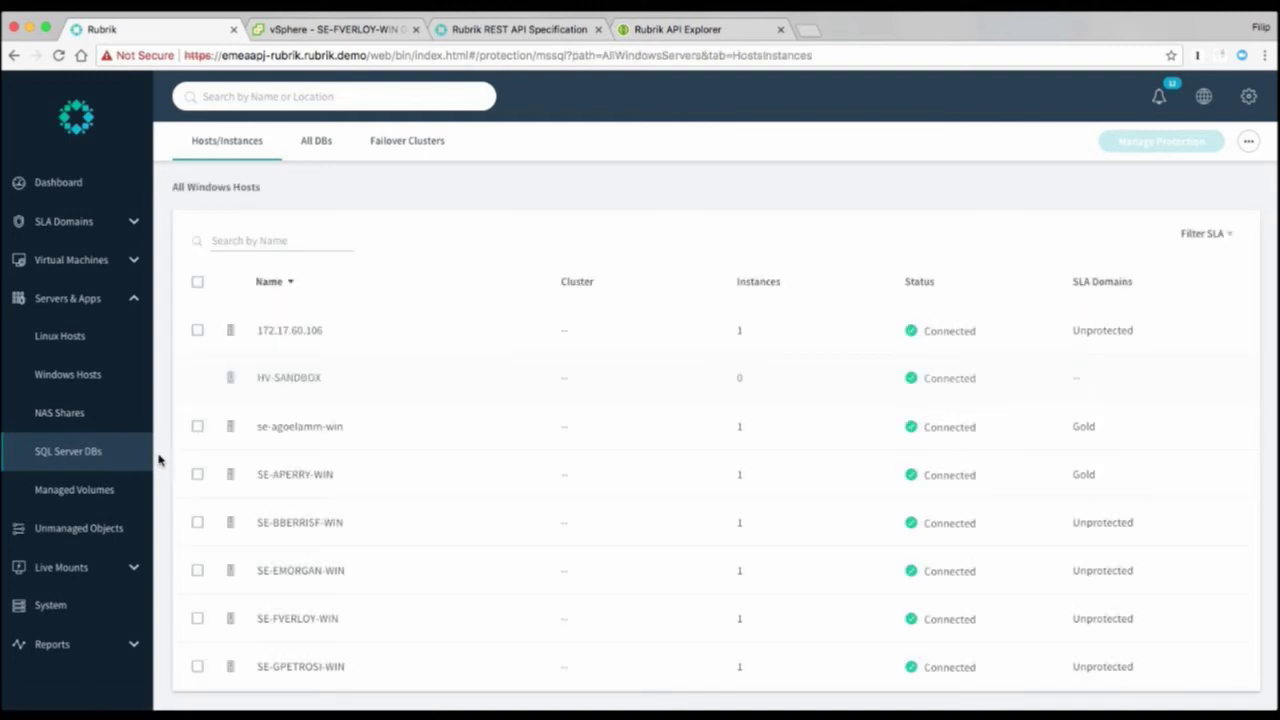
{"action": "scroll", "coordinate": [369, 460], "scroll_direction": "down", "scroll_amount": 2}
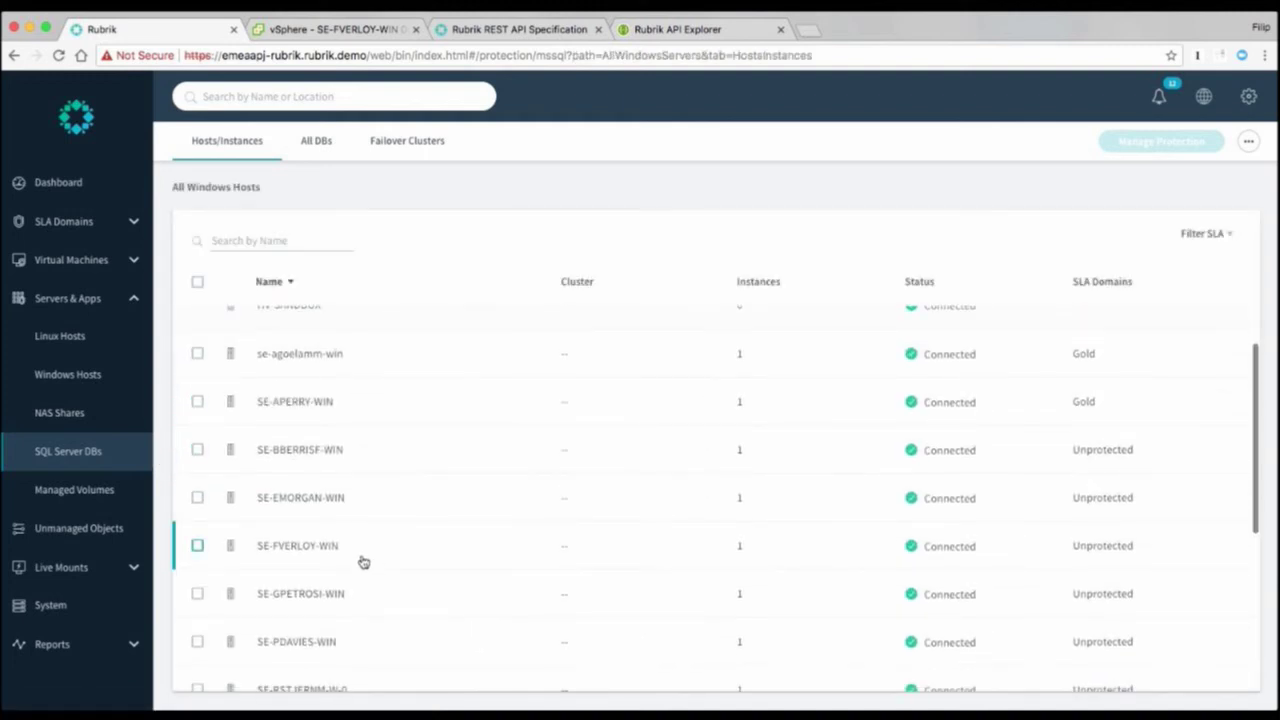
{"action": "left_click", "coordinate": [328, 548]}
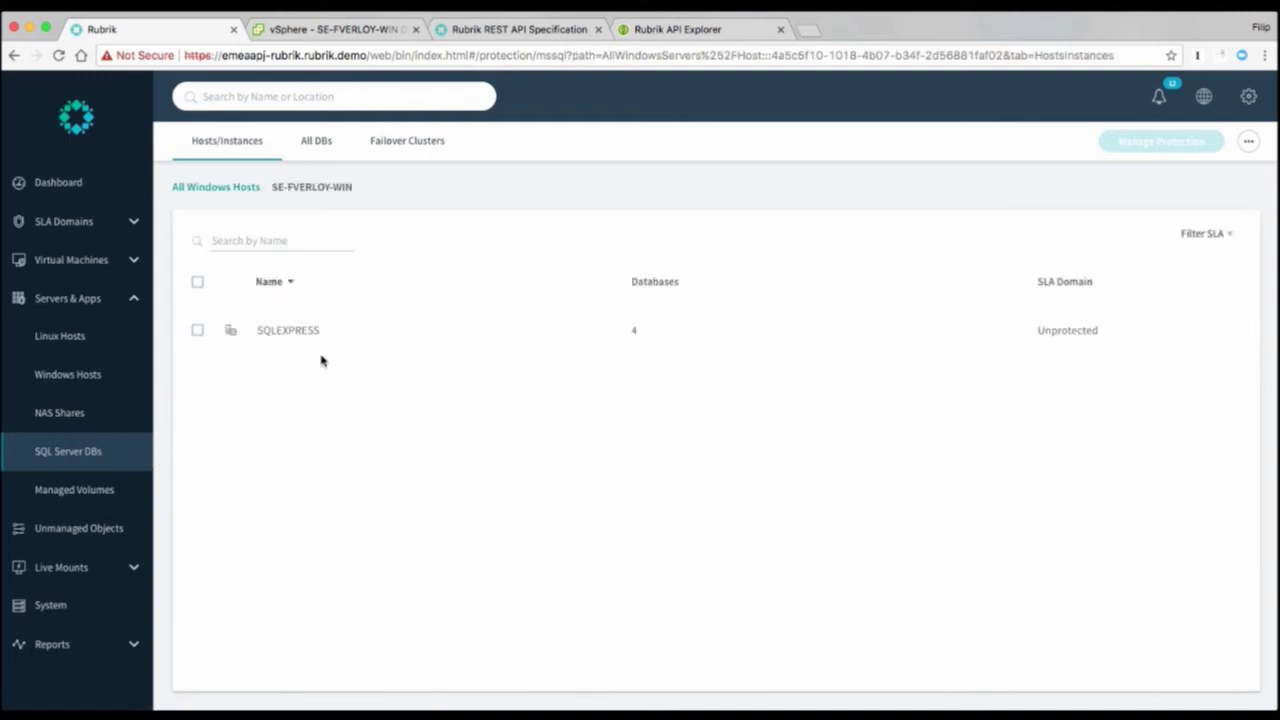
{"action": "left_click", "coordinate": [303, 331]}
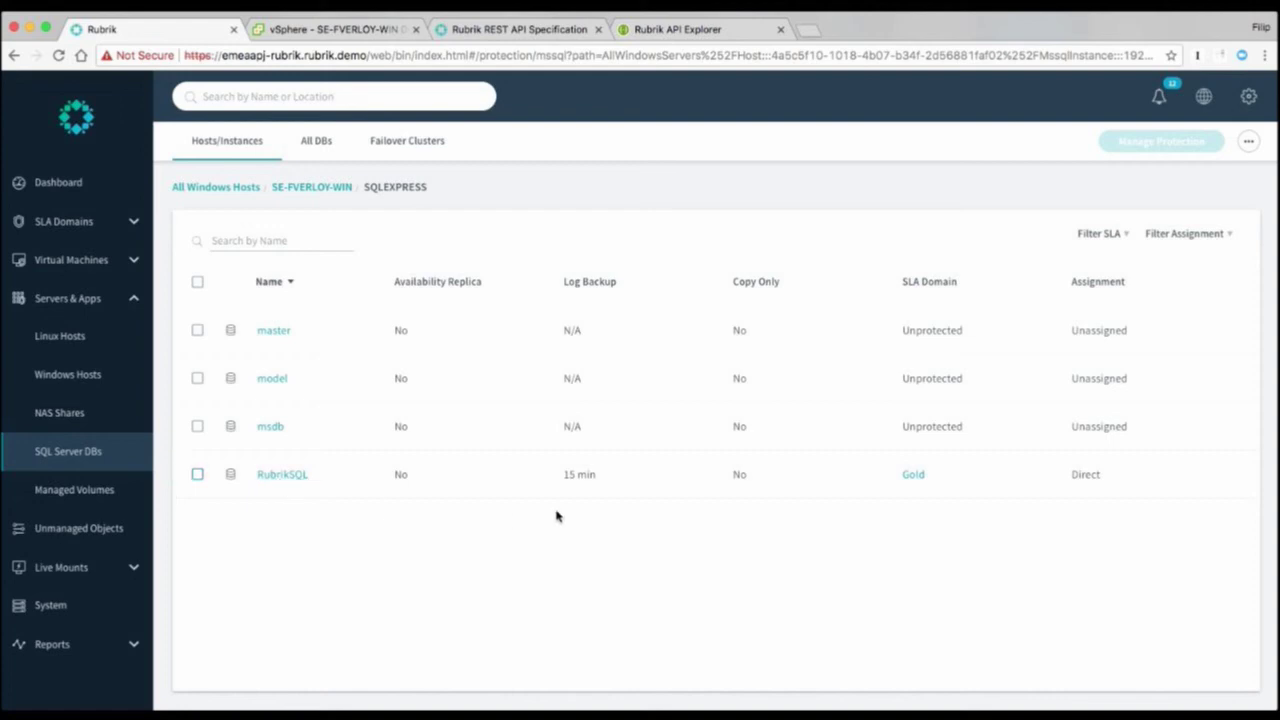
{"action": "left_click", "coordinate": [590, 481]}
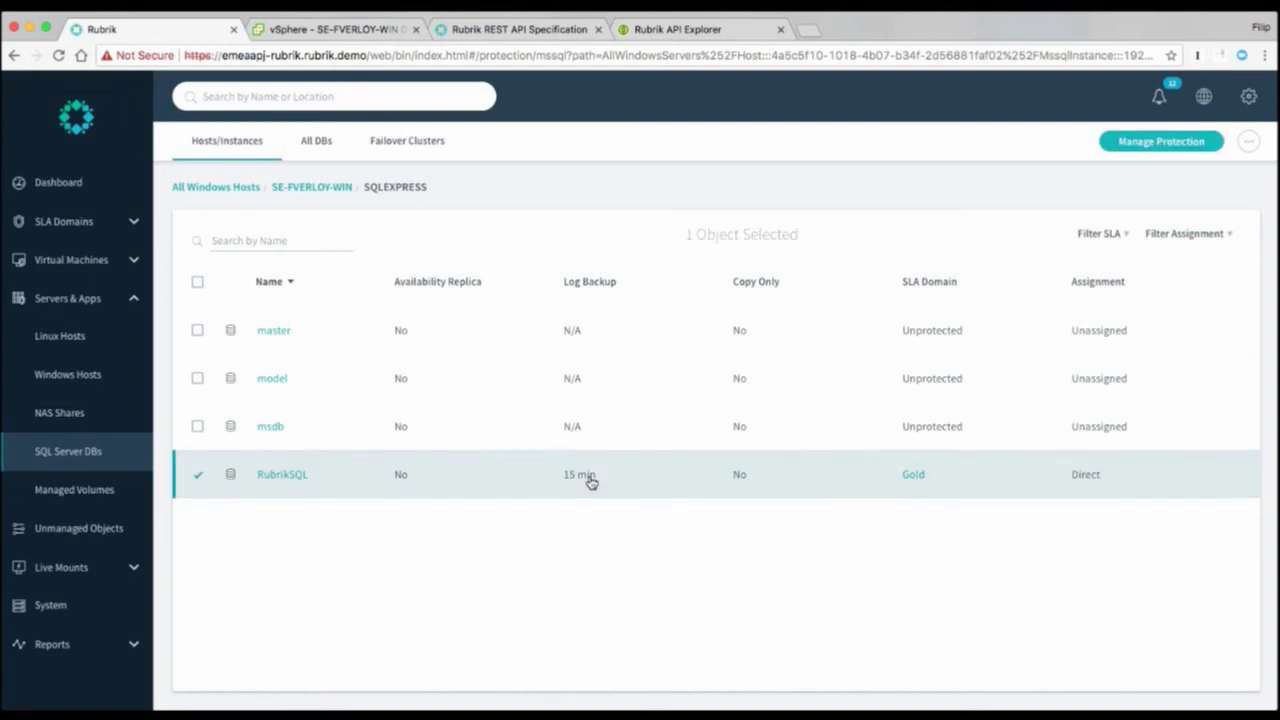
{"action": "left_click", "coordinate": [300, 477]}
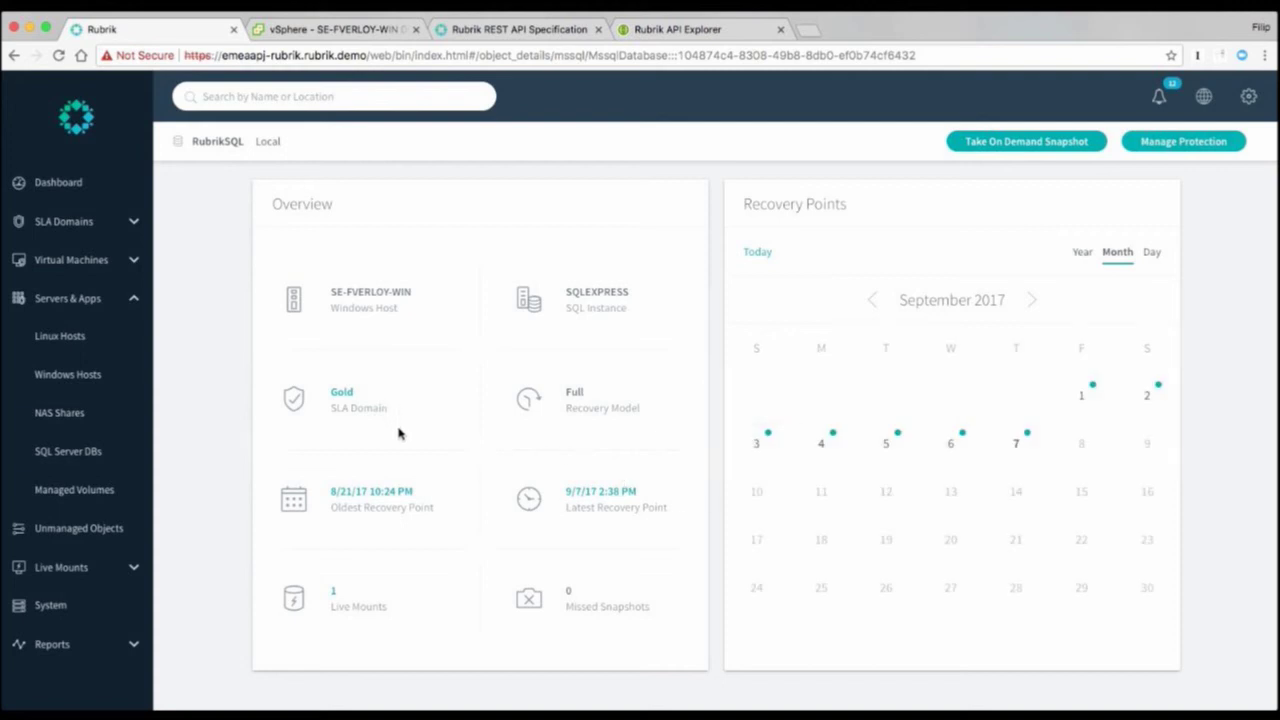
Set the RubrikSQL recovery point to September 06, 2017 at 9:36 AM.
{"action": "left_click", "coordinate": [952, 443]}
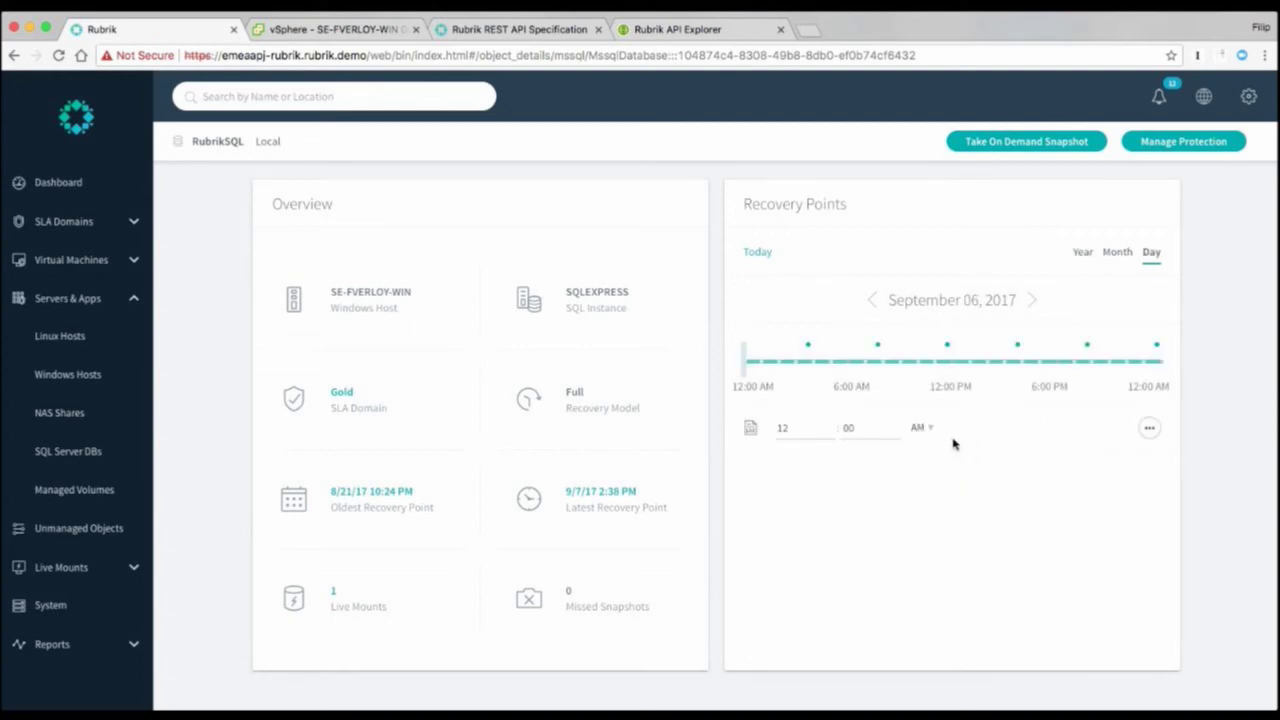
{"action": "left_click_drag", "start_coordinate": [745, 368], "coordinate": [910, 365]}
{"action": "mouse_move", "coordinate": [880, 349]}
Examine the database restore options for the selected recovery point and cancel the restore.
{"action": "left_click", "coordinate": [1149, 428]}
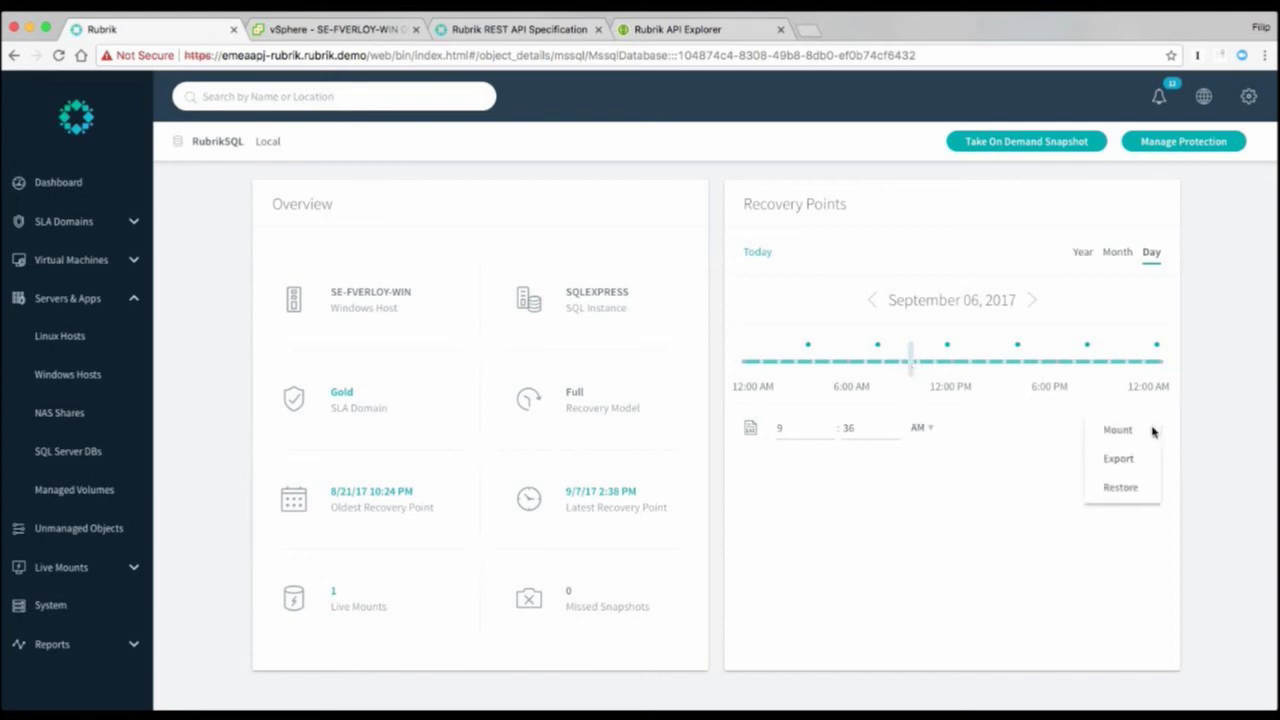
{"action": "left_click", "coordinate": [1122, 487]}
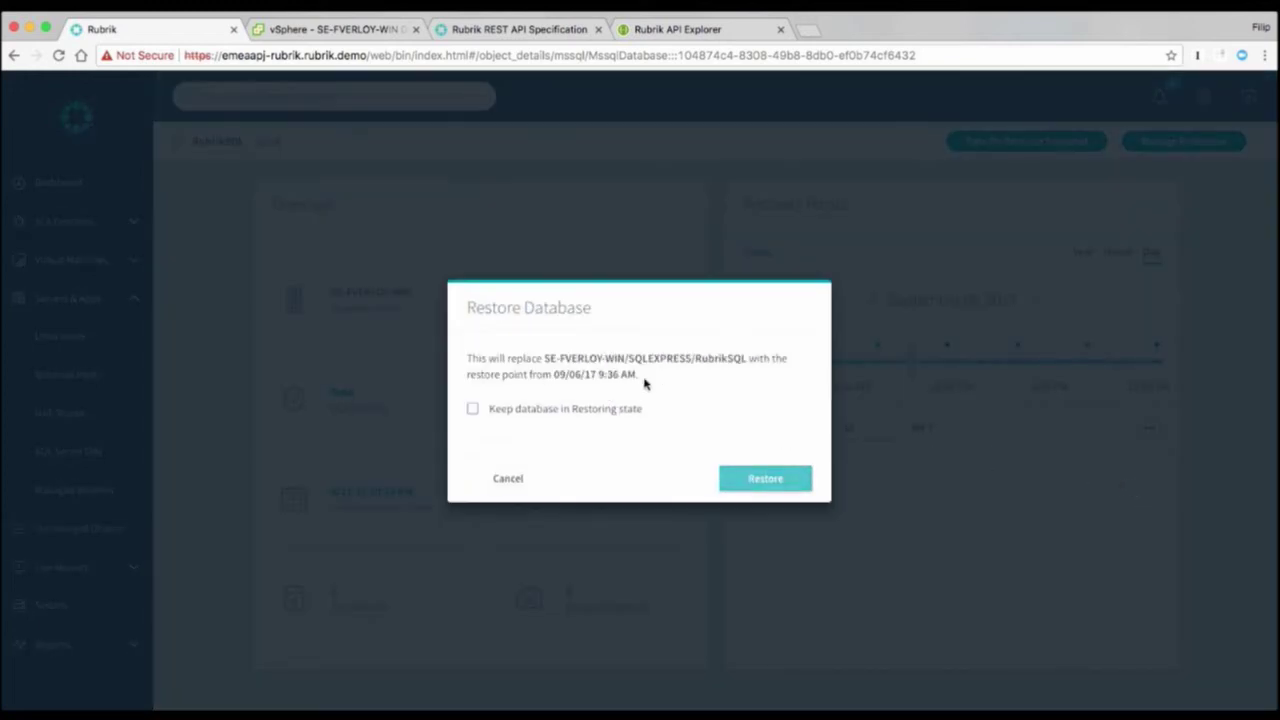
{"action": "left_click", "coordinate": [520, 479]}
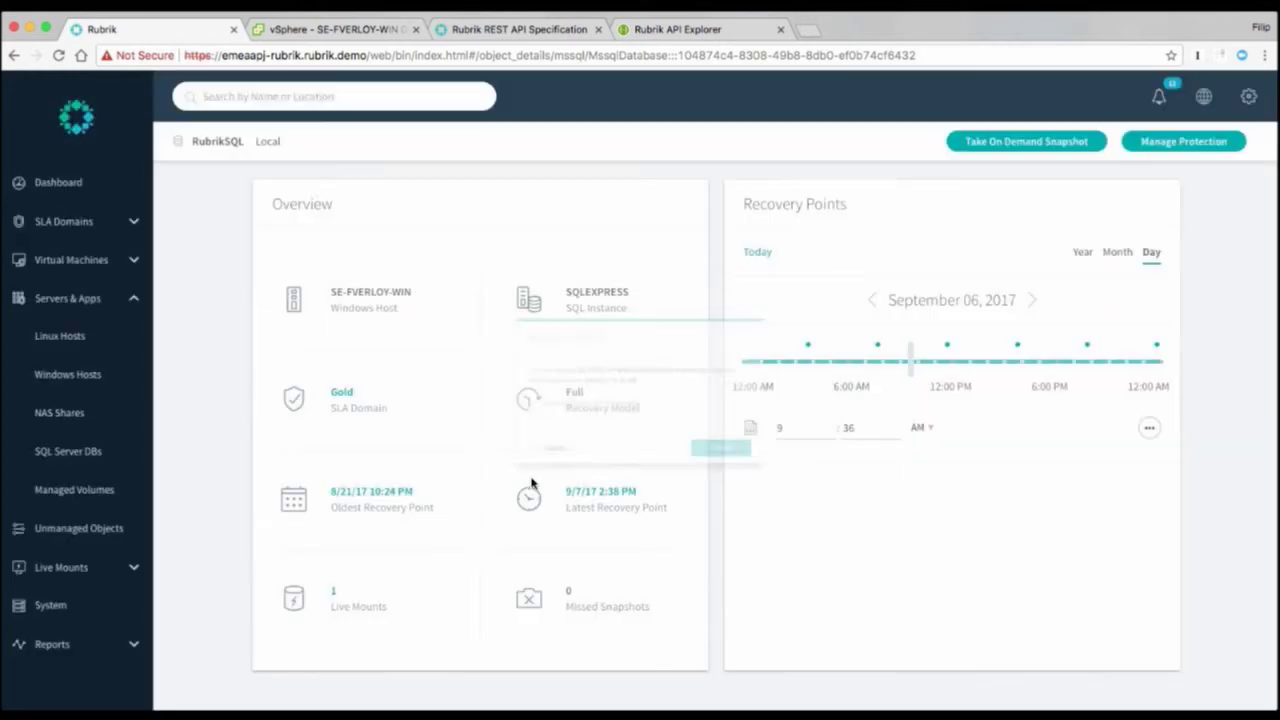
Examine the database export options with host SE-EMORGAN-WIN and instance MSSQLSERVER chosen, and cancel the export.
{"action": "left_click", "coordinate": [1150, 430]}
{"action": "left_click", "coordinate": [1131, 459]}
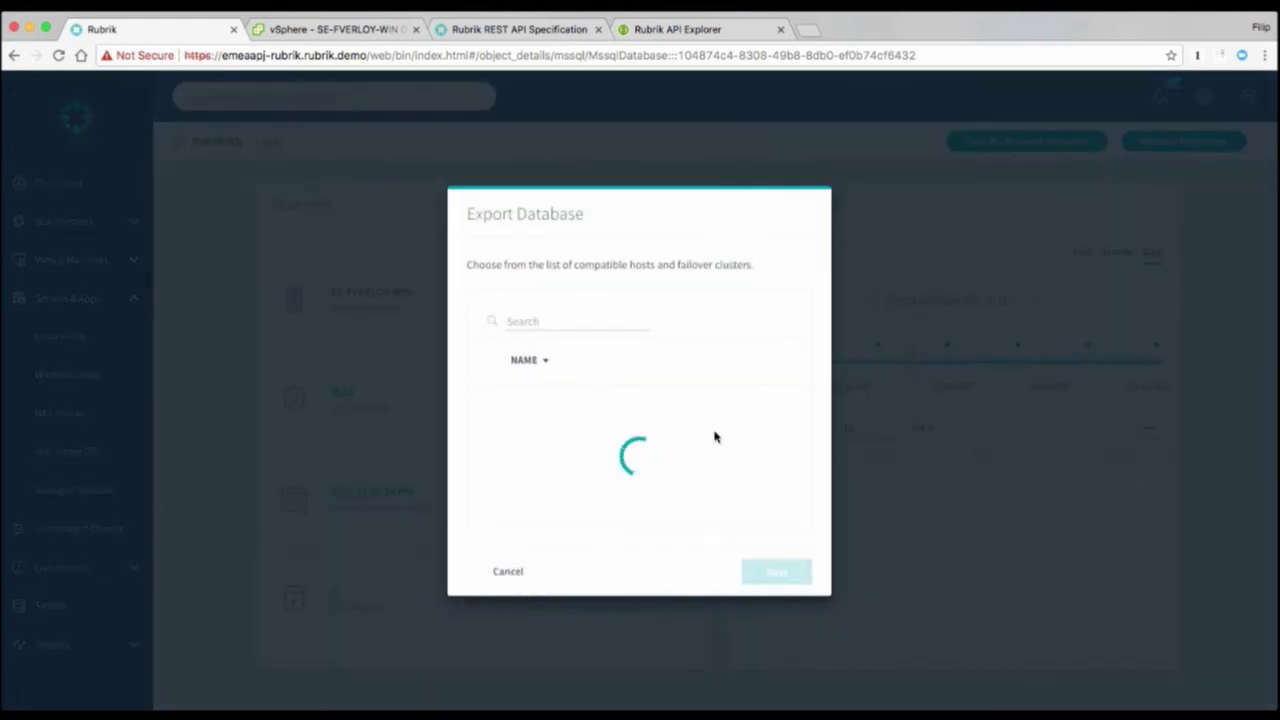
{"action": "scroll", "coordinate": [540, 432], "scroll_direction": "down", "scroll_amount": 2}
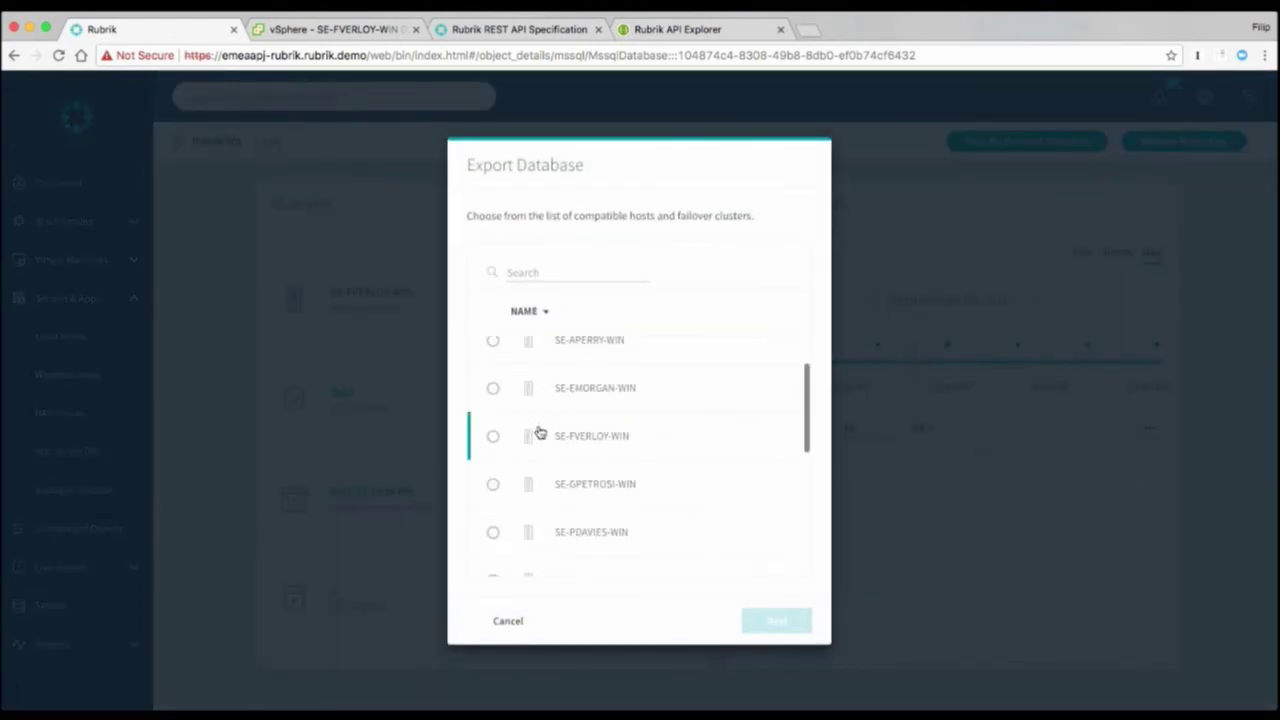
{"action": "left_click", "coordinate": [545, 398]}
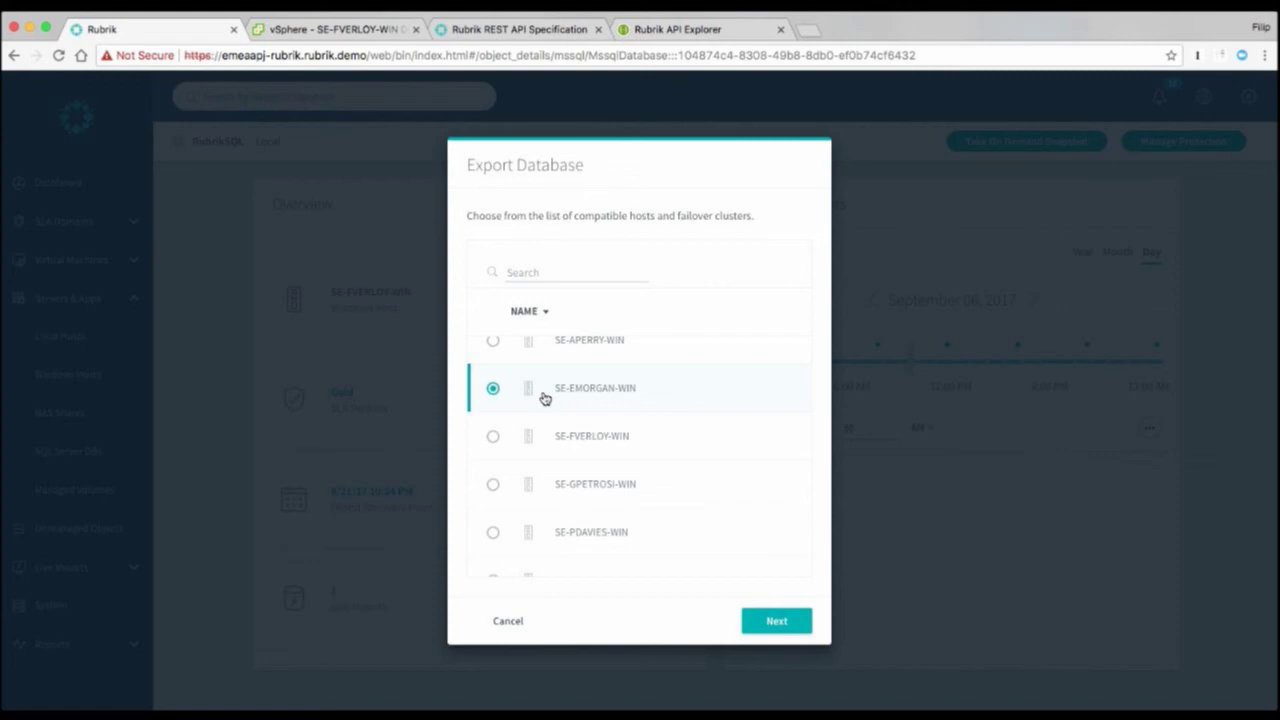
{"action": "left_click", "coordinate": [795, 624]}
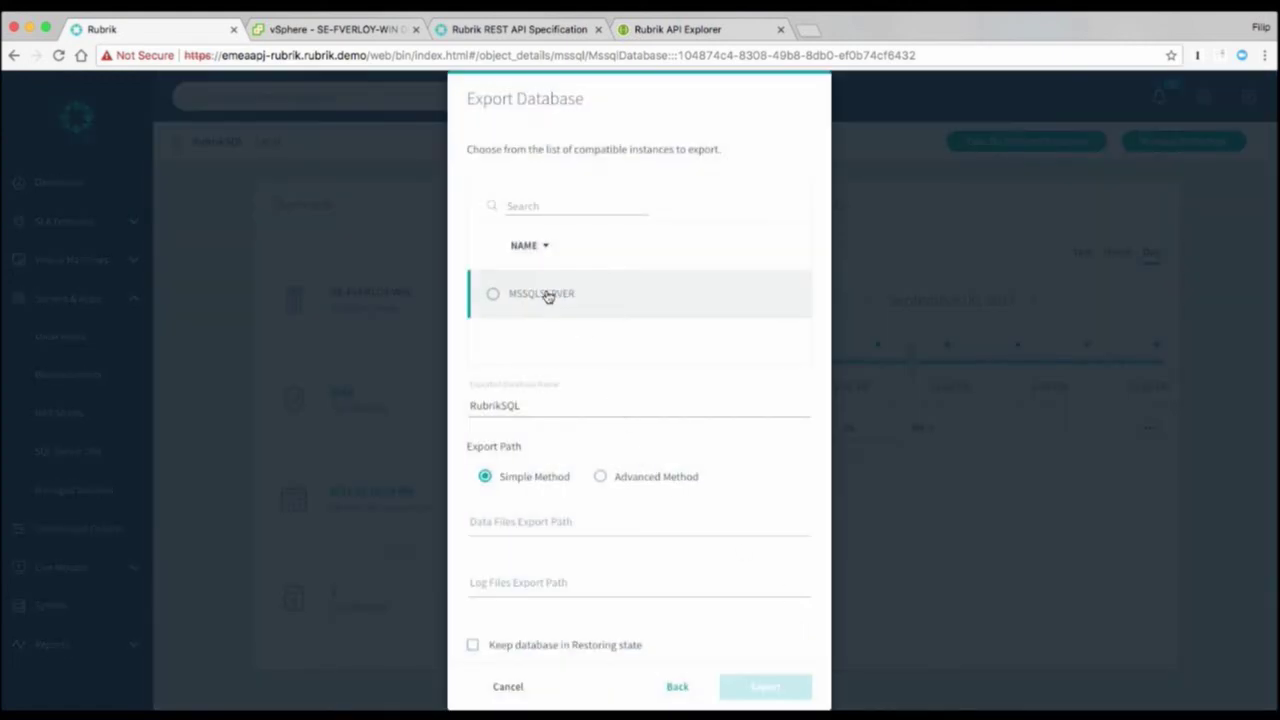
{"action": "left_click", "coordinate": [543, 293]}
{"action": "scroll", "coordinate": [603, 517], "scroll_direction": "down", "scroll_amount": 1}
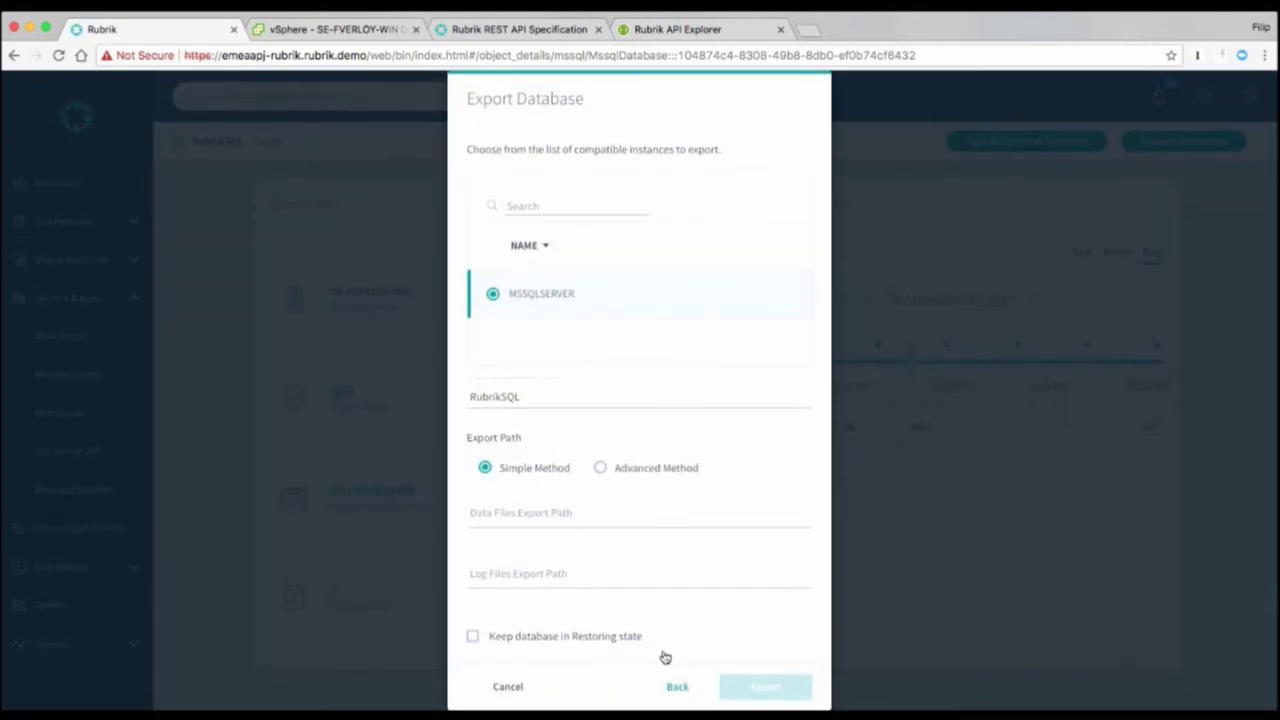
{"action": "left_click", "coordinate": [535, 688]}
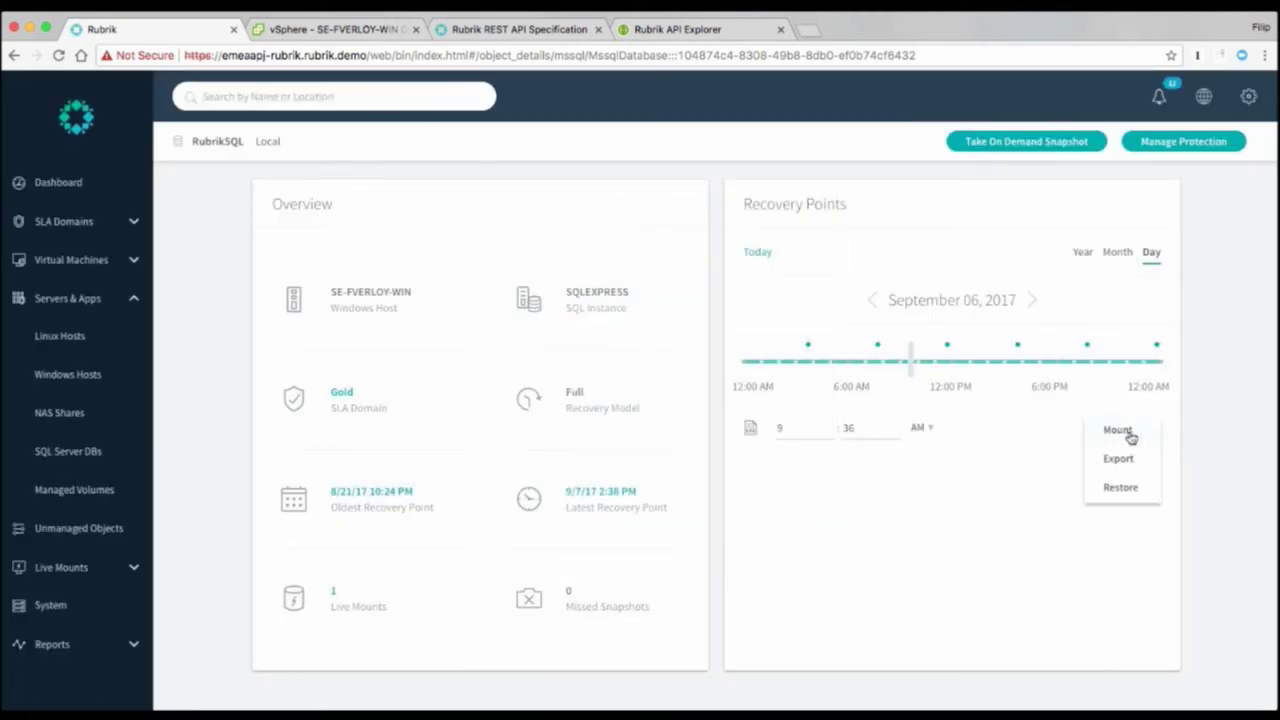
Dismiss the recovery point actions and view the live mounts of SQL Server databases.
{"action": "left_click", "coordinate": [917, 557]}
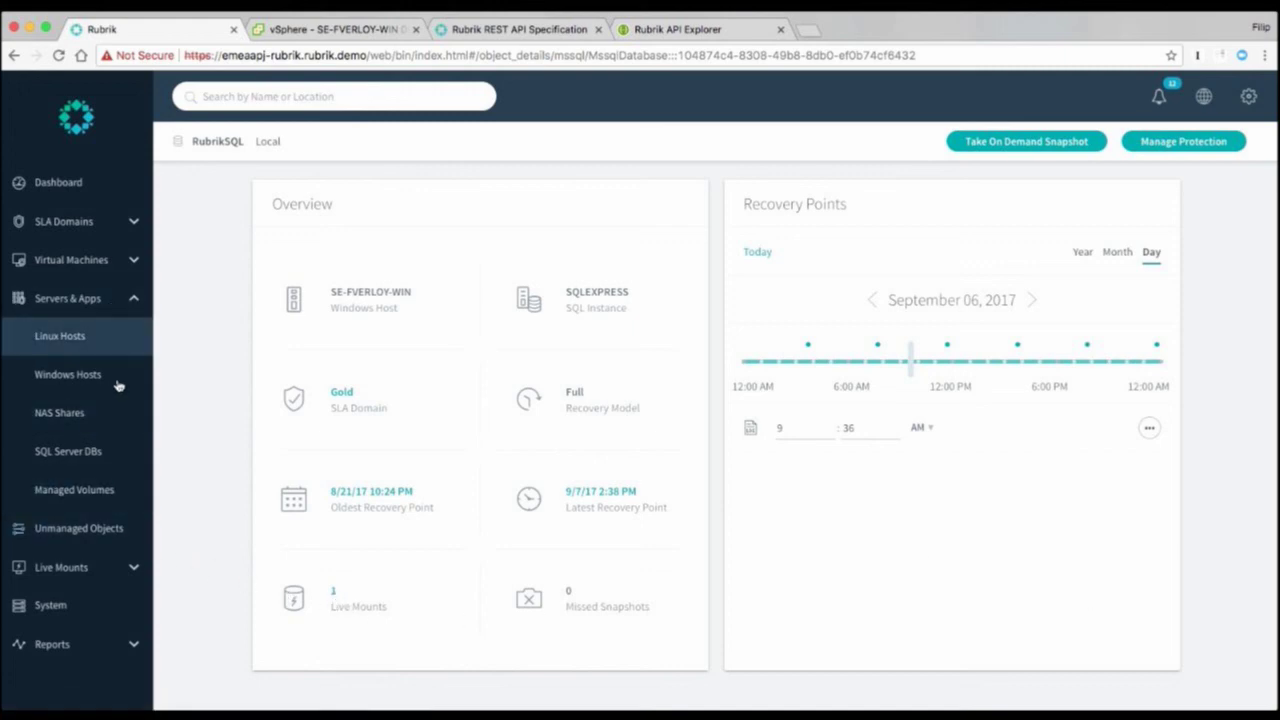
{"action": "left_click", "coordinate": [110, 578]}
{"action": "left_click", "coordinate": [94, 491]}
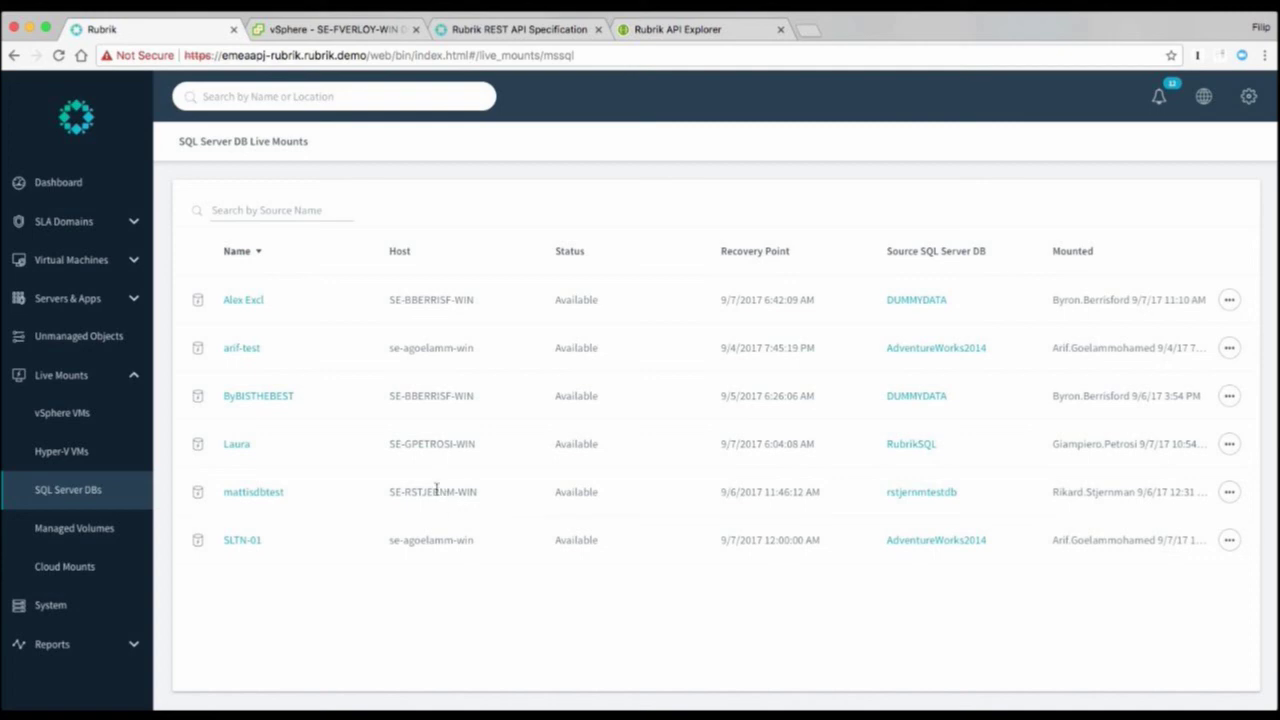
Open the reports summary and examine task status, SLA compliance, local snapshot storage and system capacity, including the estimated runway.
{"action": "left_click", "coordinate": [100, 379]}
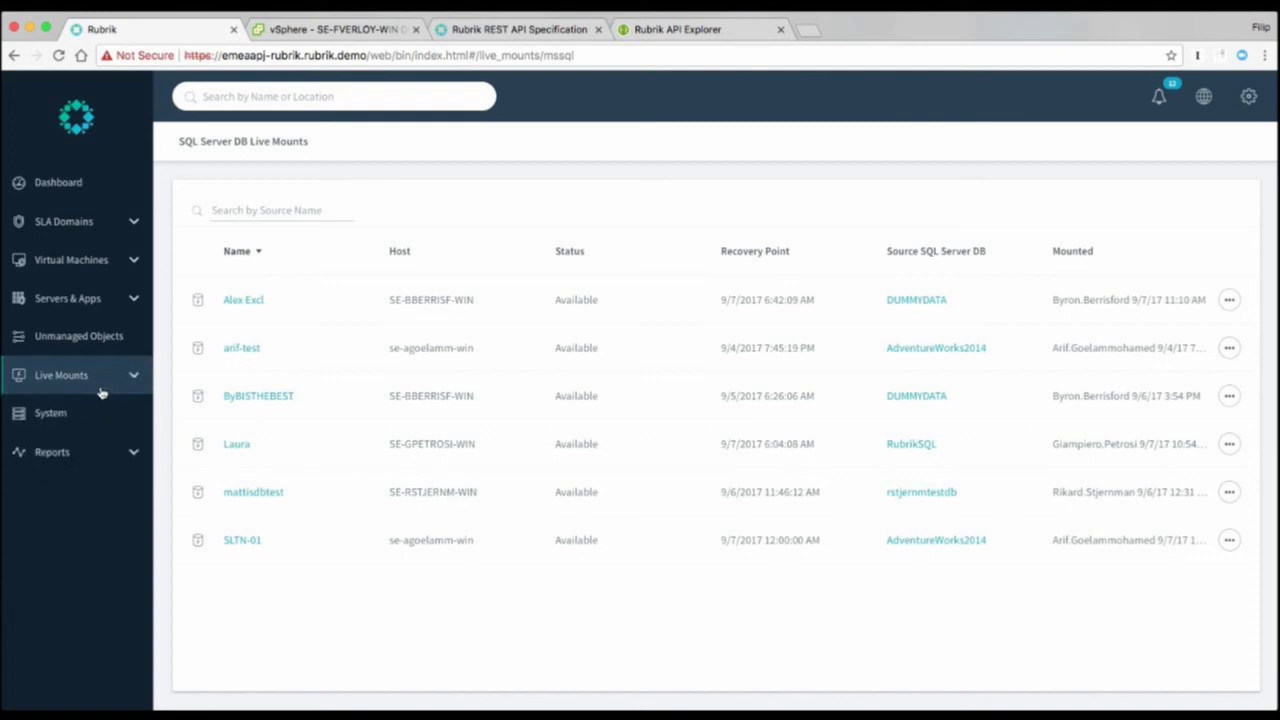
{"action": "left_click", "coordinate": [89, 459]}
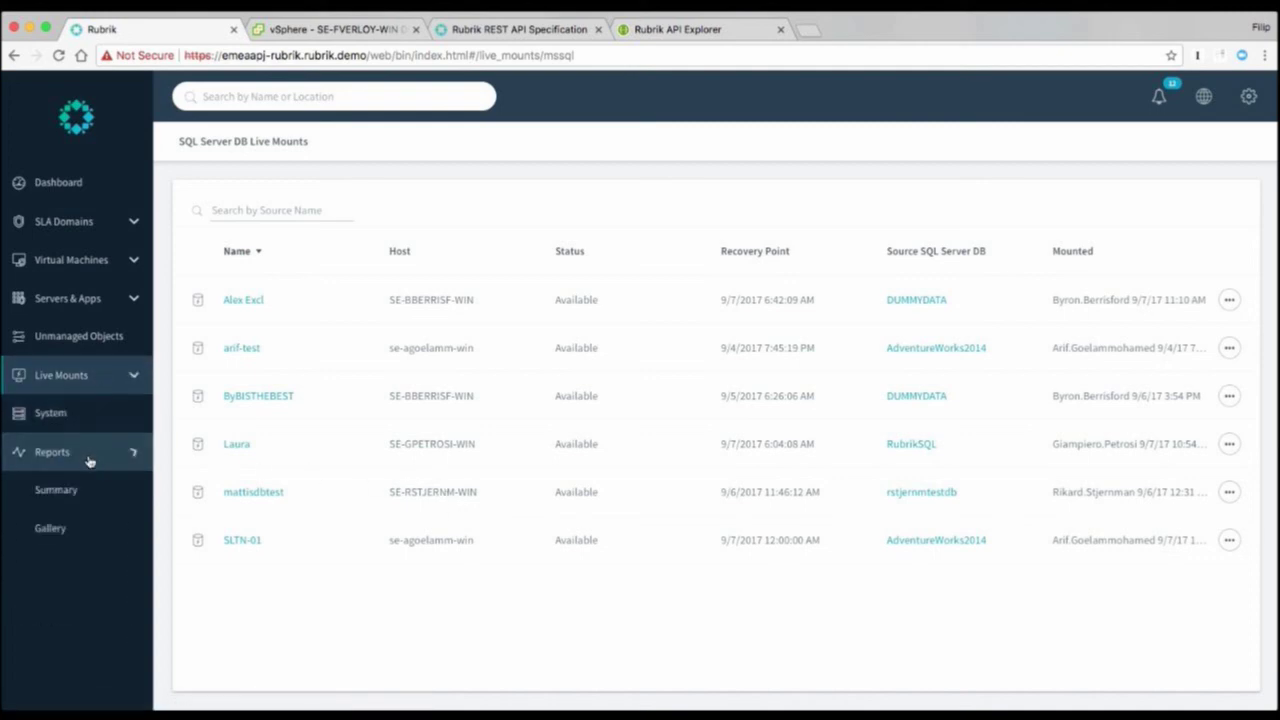
{"action": "left_click", "coordinate": [84, 492]}
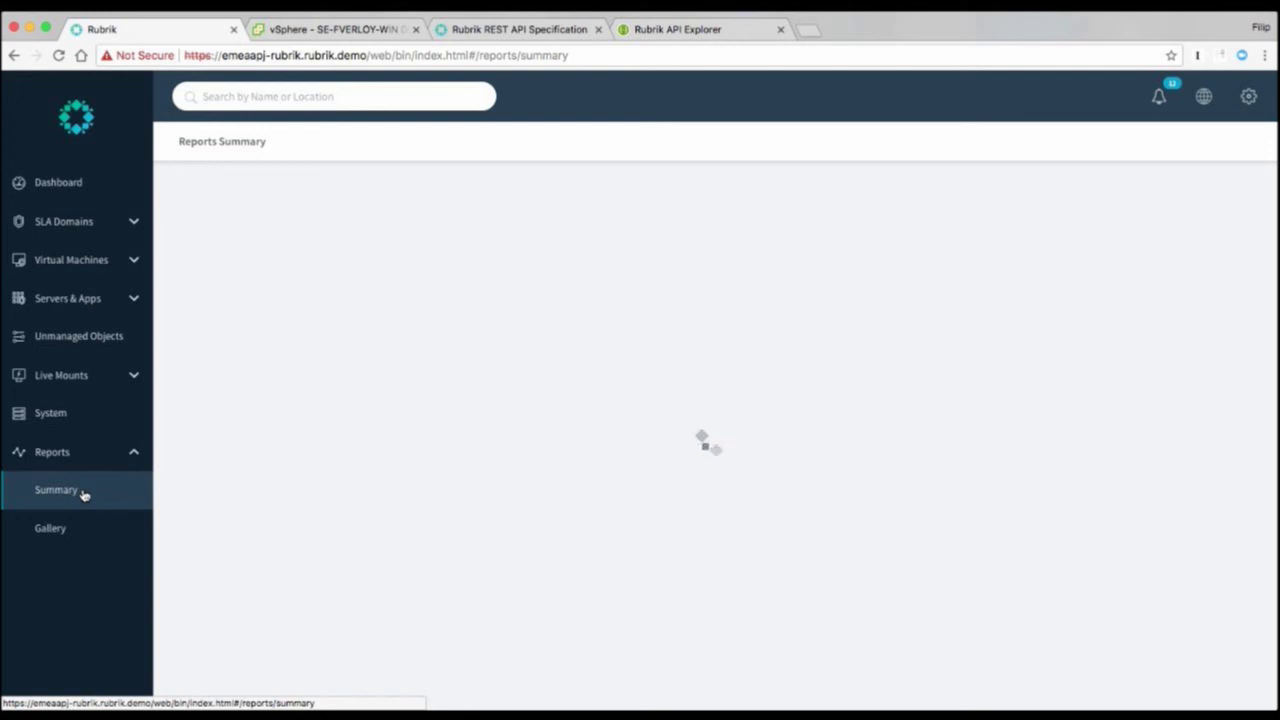
{"action": "key", "text": "XF86AudioRaiseVolume"}
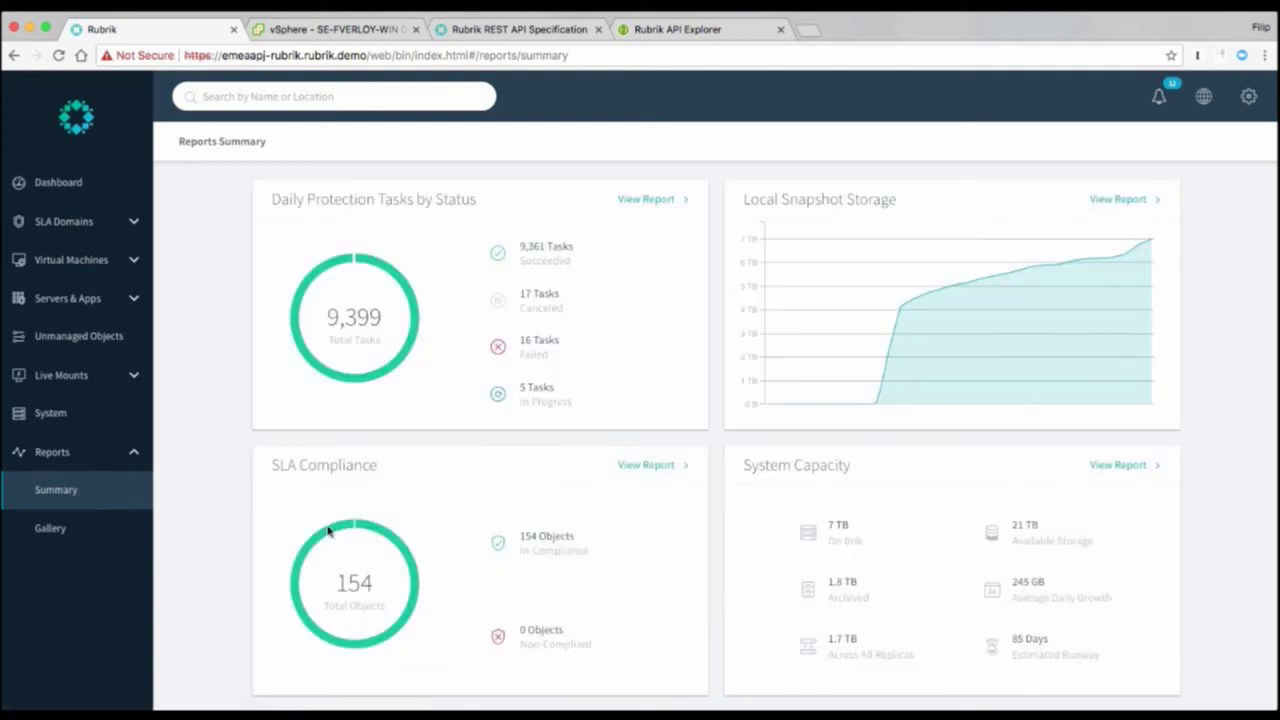
{"action": "scroll", "coordinate": [464, 591], "scroll_direction": "down", "scroll_amount": 2}
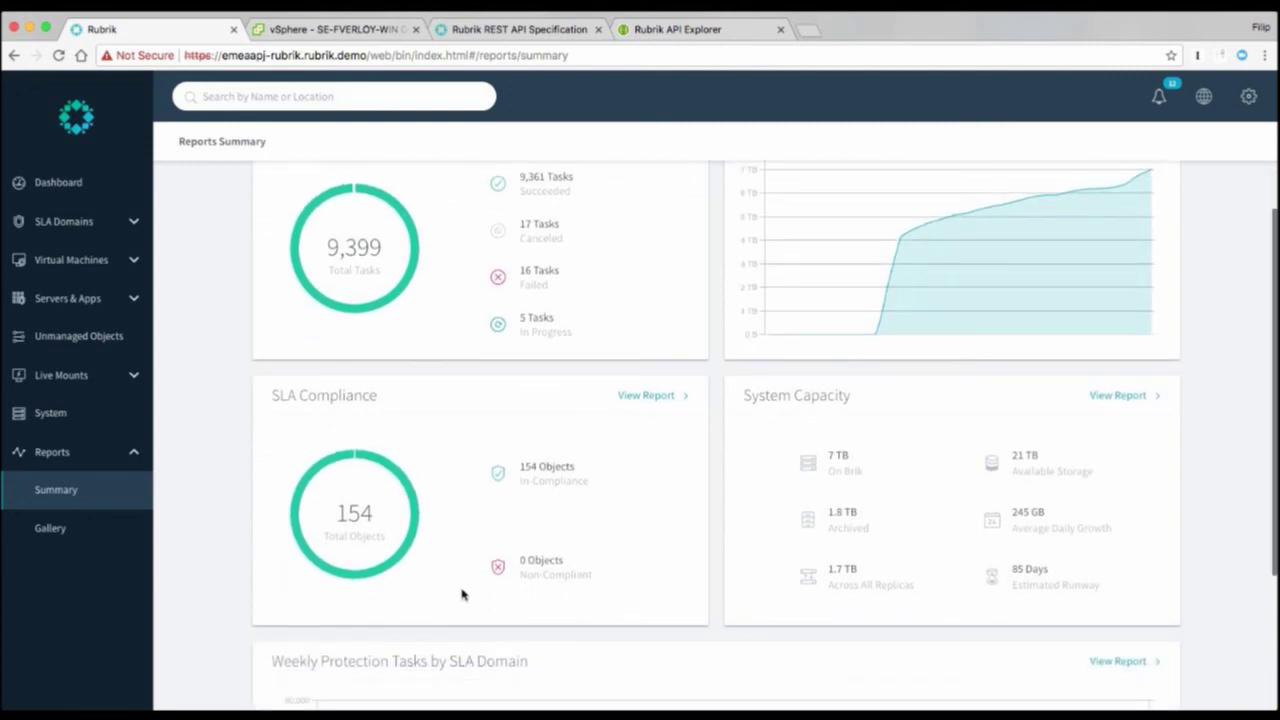
{"action": "scroll", "coordinate": [615, 572], "scroll_direction": "up", "scroll_amount": 2}
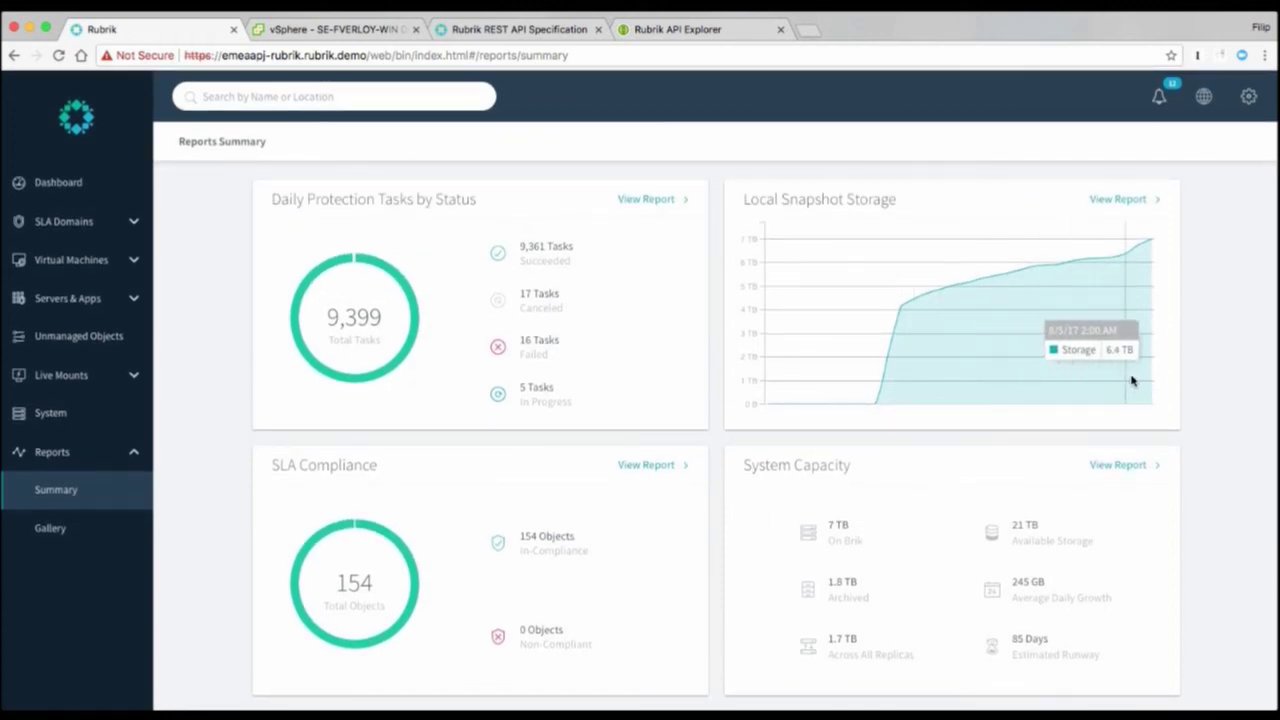
{"action": "scroll", "coordinate": [1070, 500], "scroll_direction": "down", "scroll_amount": 1}
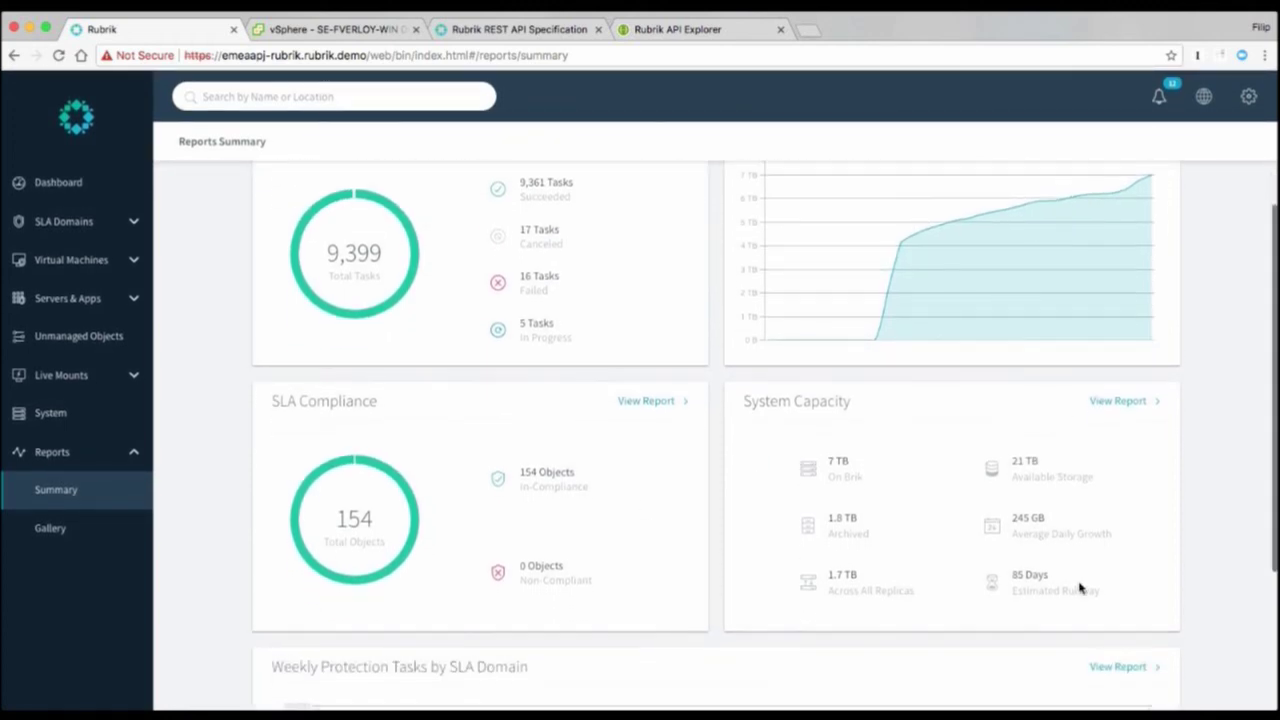
{"action": "left_click_drag", "start_coordinate": [1103, 597], "coordinate": [1016, 574]}
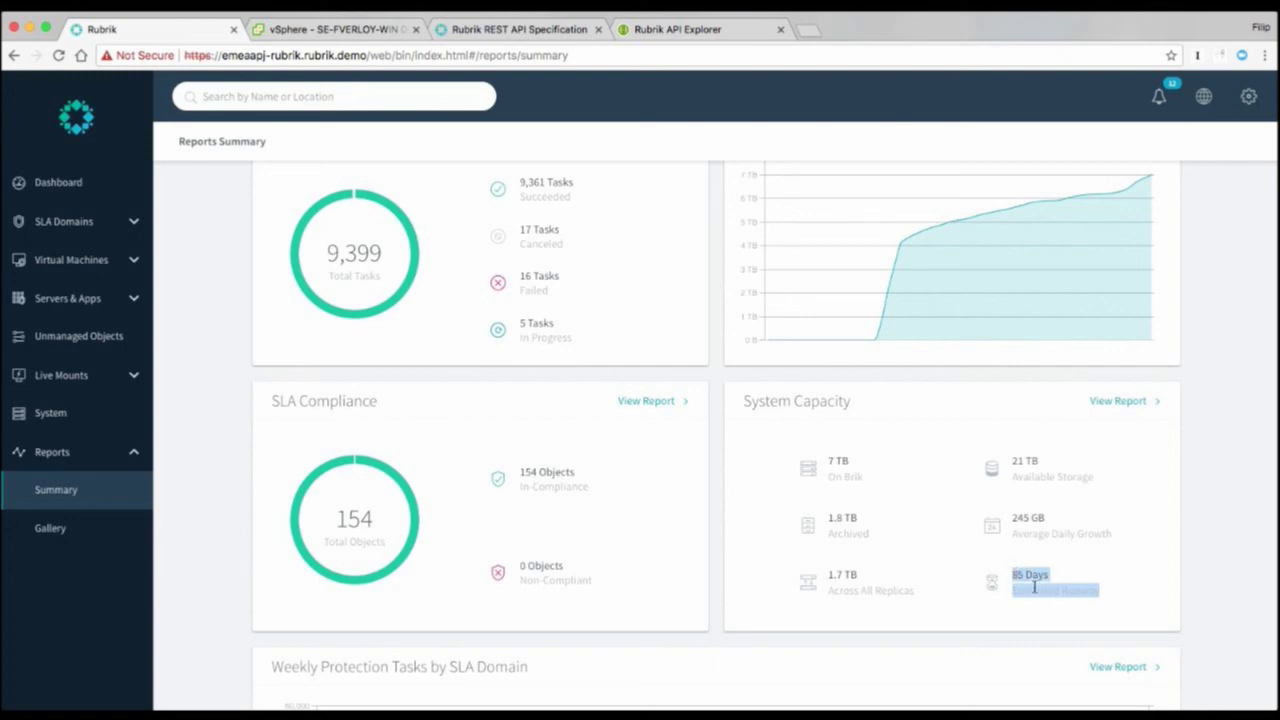
{"action": "left_click", "coordinate": [1093, 566]}
{"action": "scroll", "coordinate": [1090, 571], "scroll_direction": "up", "scroll_amount": 2}
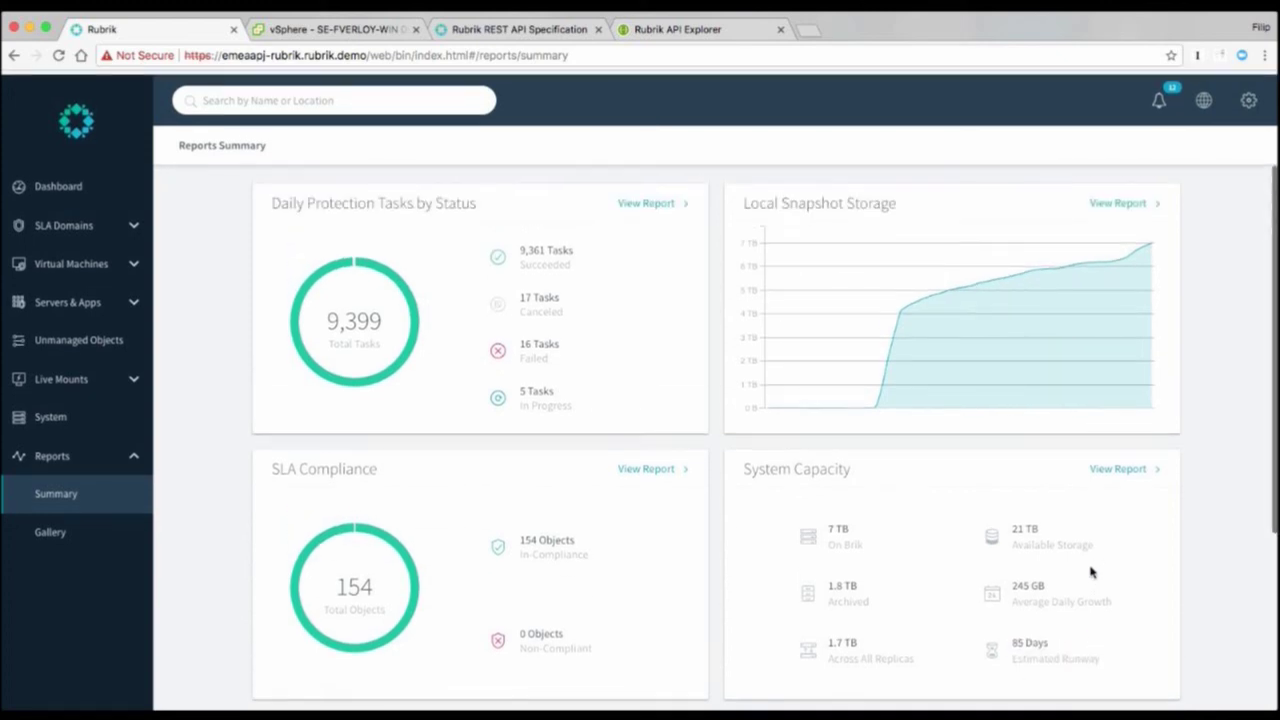
Open the full report behind Local Snapshot Storage, examine storage by SLA domain and object, and view its scheduling options without saving a schedule.
{"action": "left_click", "coordinate": [1136, 204]}
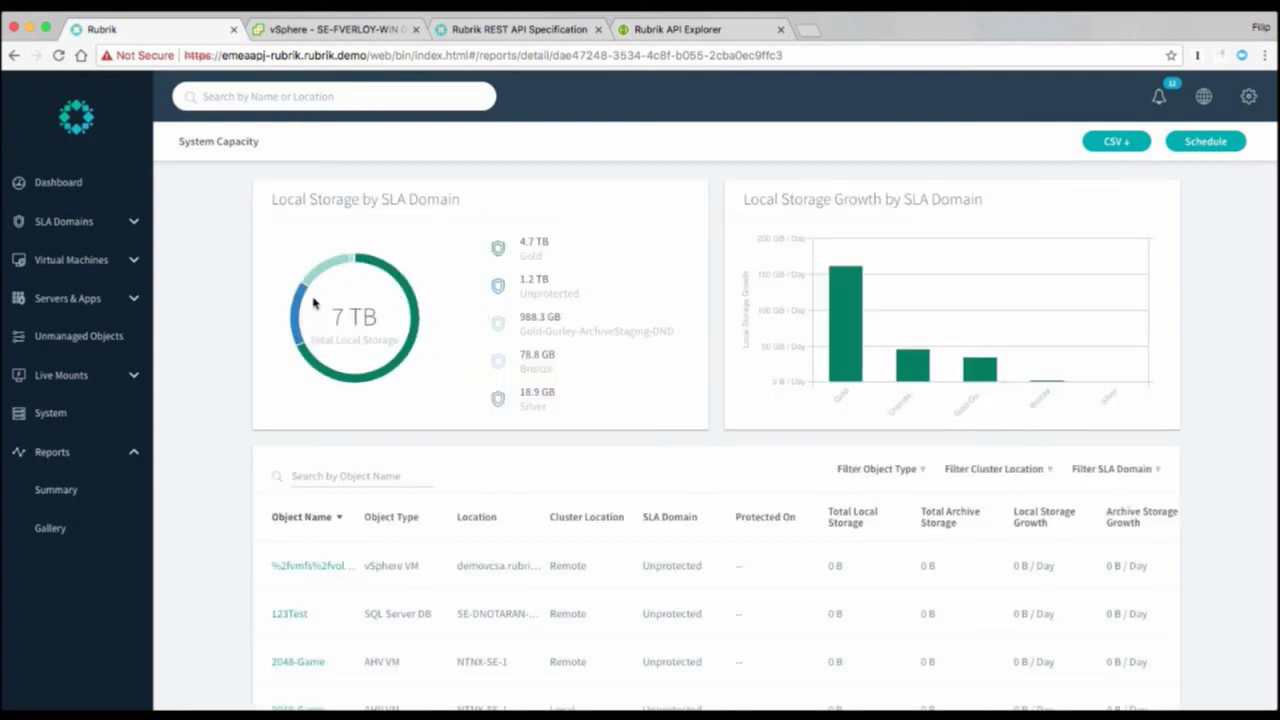
{"action": "mouse_move", "coordinate": [312, 284]}
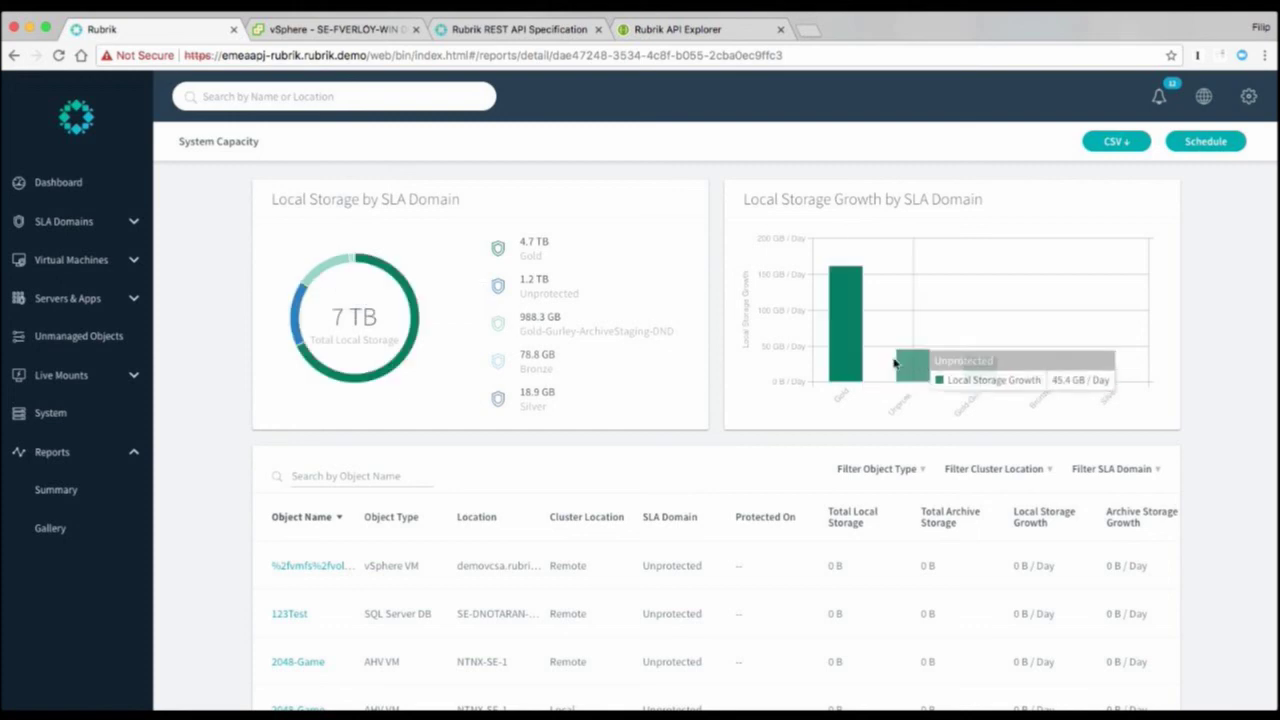
{"action": "scroll", "coordinate": [802, 399], "scroll_direction": "down", "scroll_amount": 1}
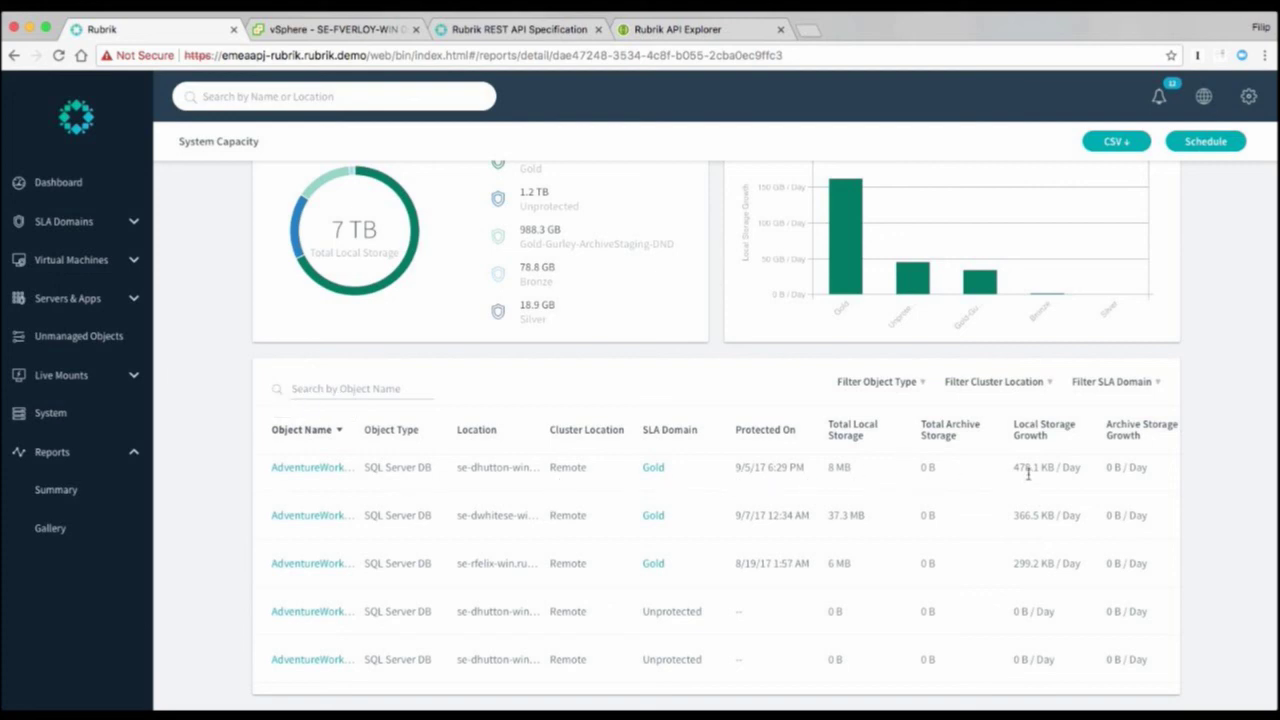
{"action": "left_click", "coordinate": [1206, 141]}
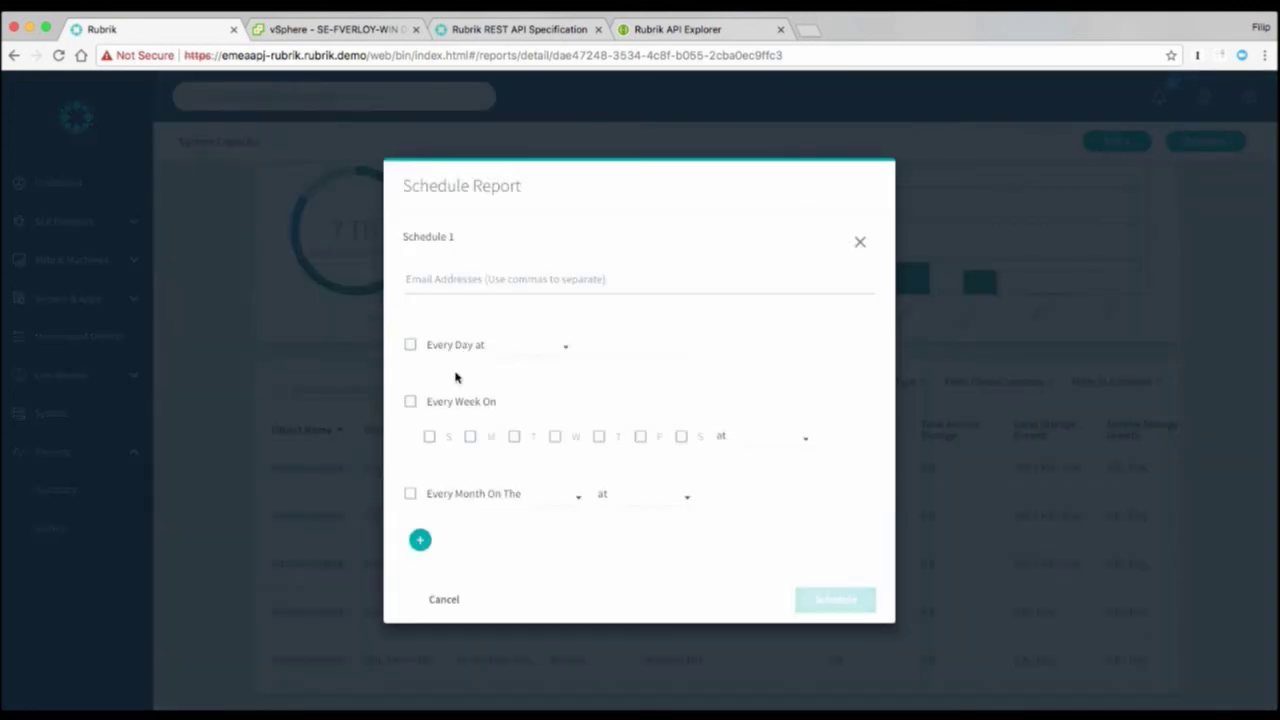
{"action": "left_click", "coordinate": [444, 600]}
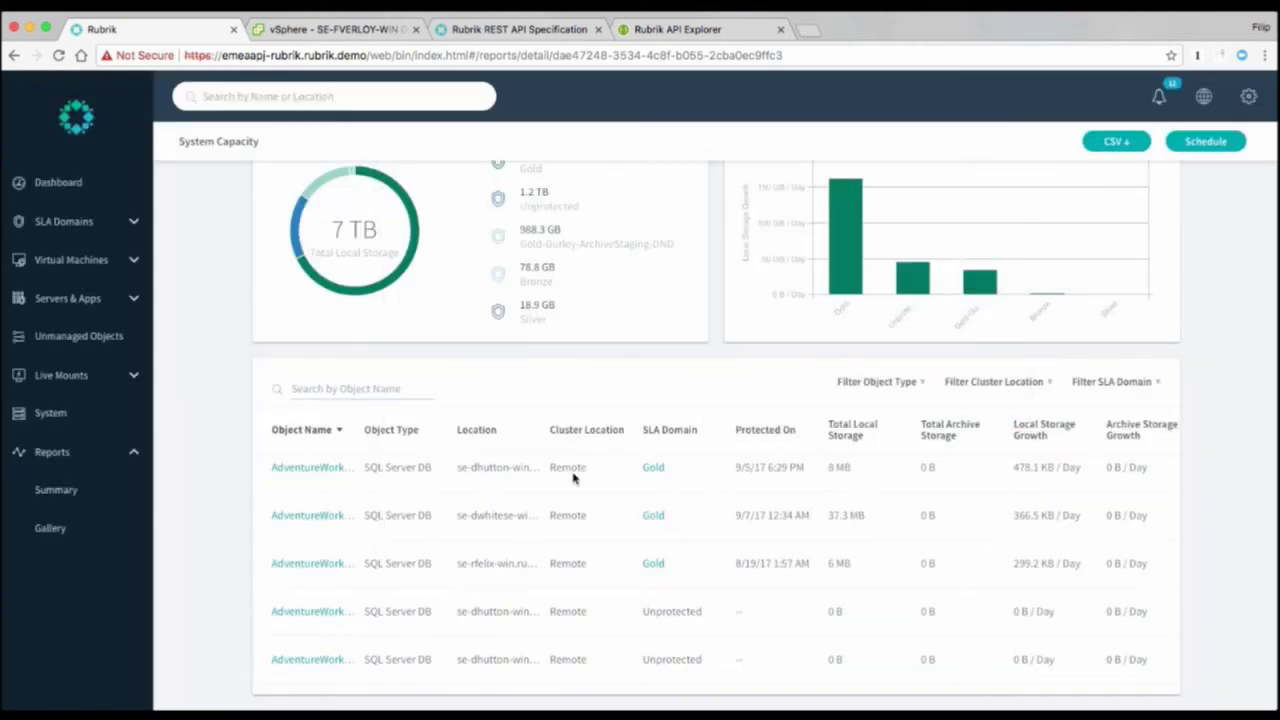
Examine report creation from the report gallery with the name custom and type Protection Tasks Details, and cancel it.
{"action": "left_click", "coordinate": [52, 533]}
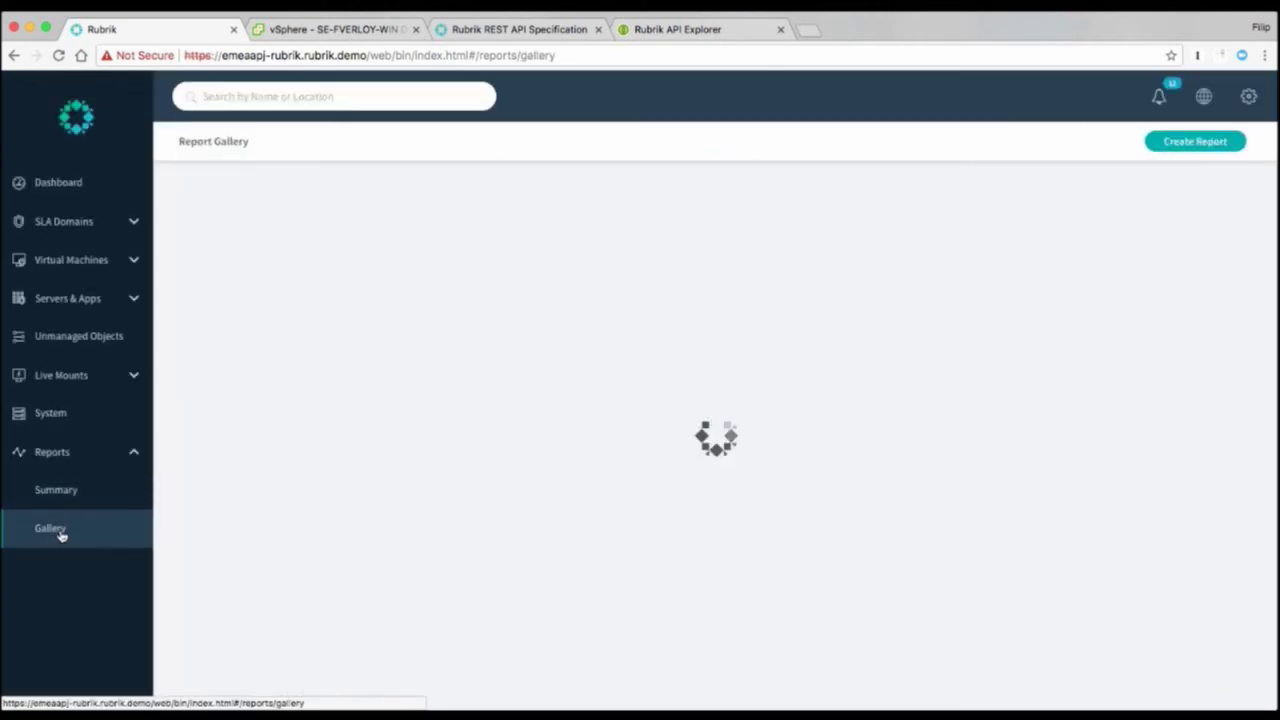
{"action": "left_click", "coordinate": [1180, 142]}
{"action": "left_click", "coordinate": [537, 277]}
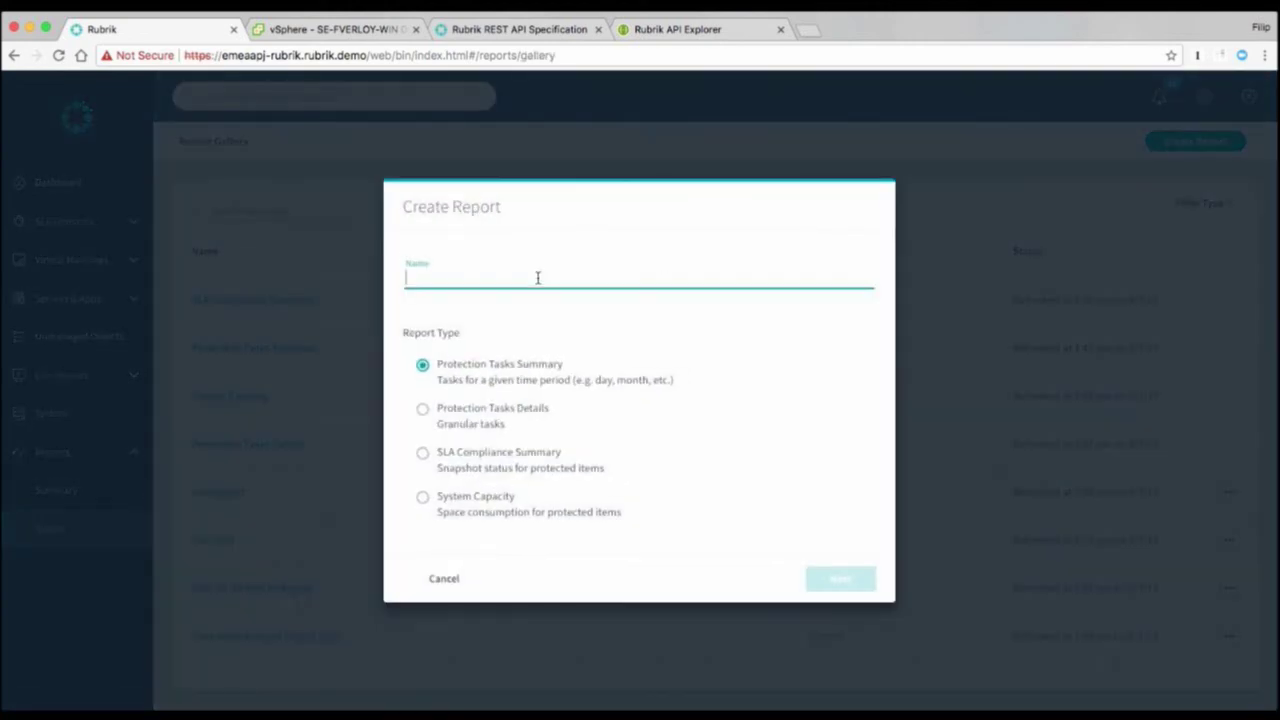
{"action": "type", "text": "custom"}
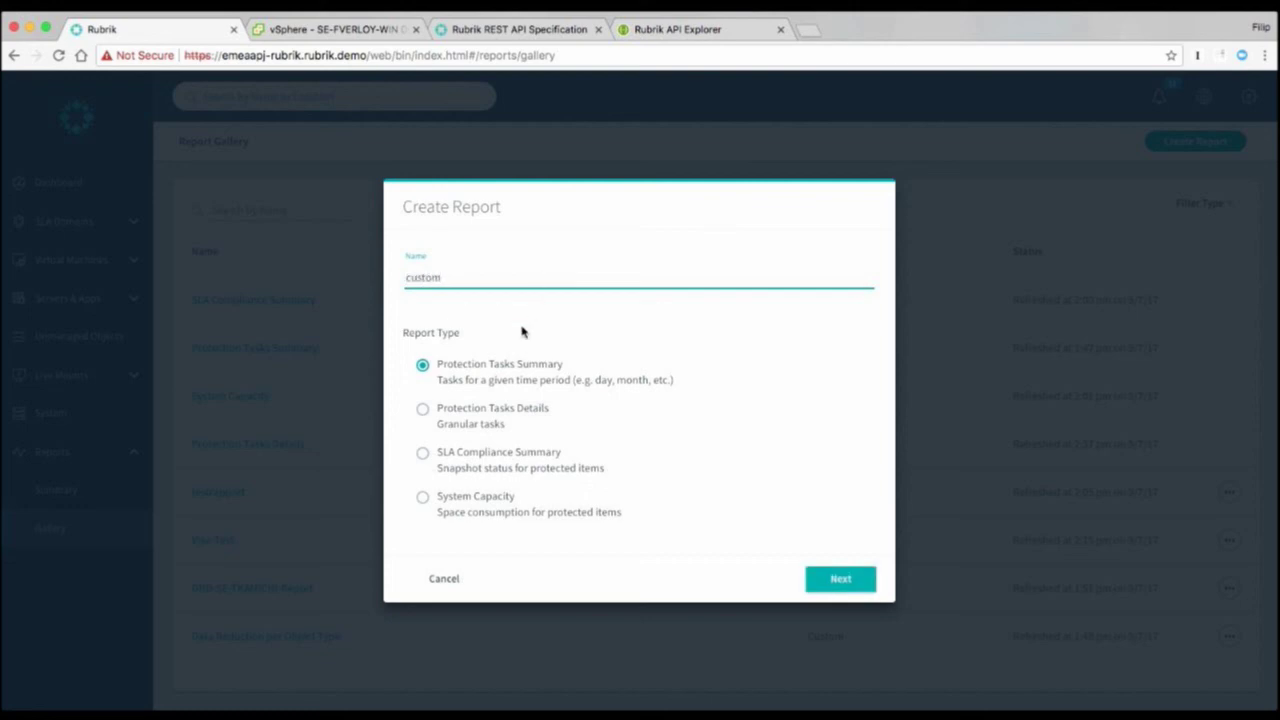
{"action": "left_click", "coordinate": [452, 412]}
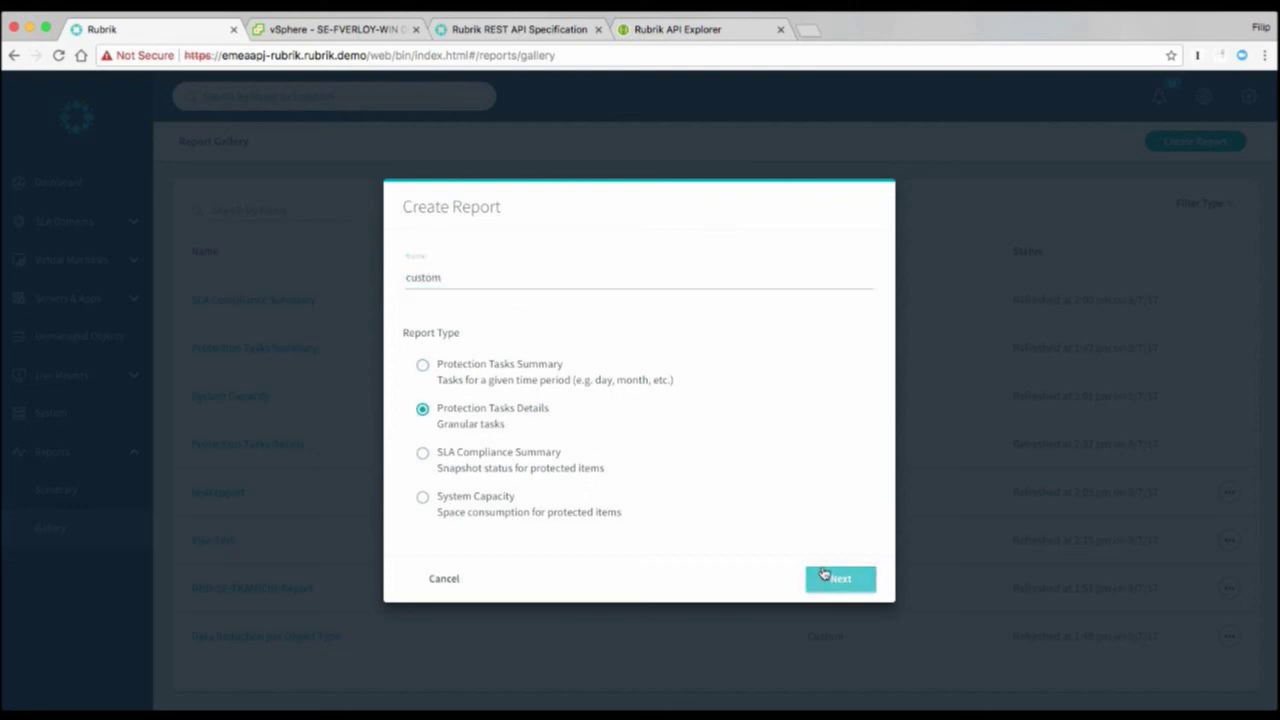
{"action": "left_click", "coordinate": [443, 585]}
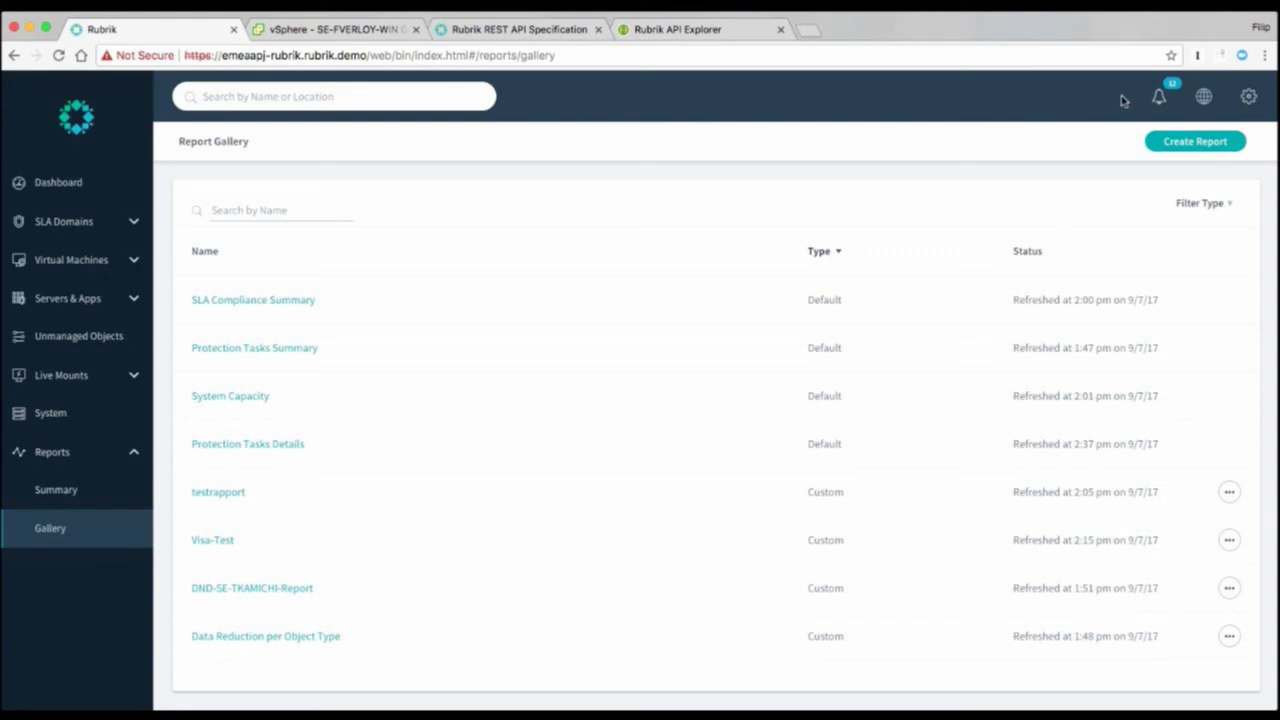